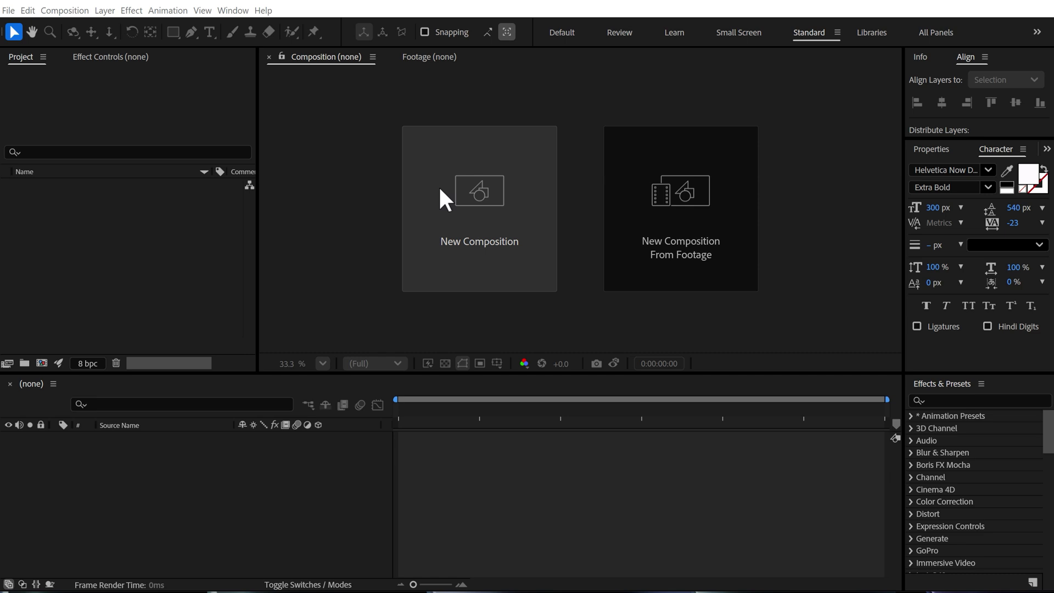
# Start a new composition named Render: 2560×1440, 60 fps, 10 seconds, black background.
pyautogui.click(165, 273)
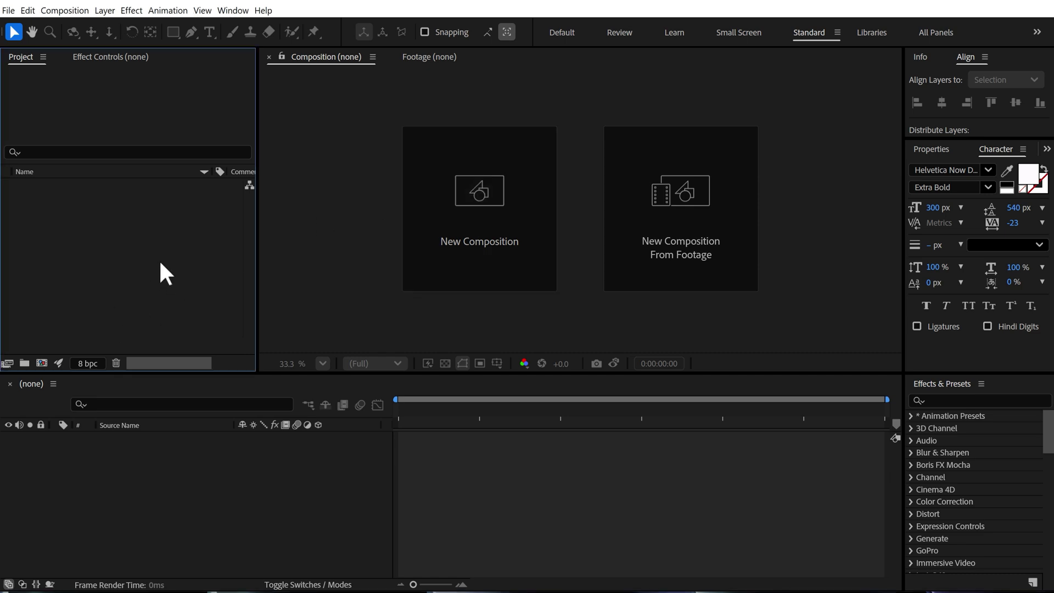
pyautogui.click(447, 223)
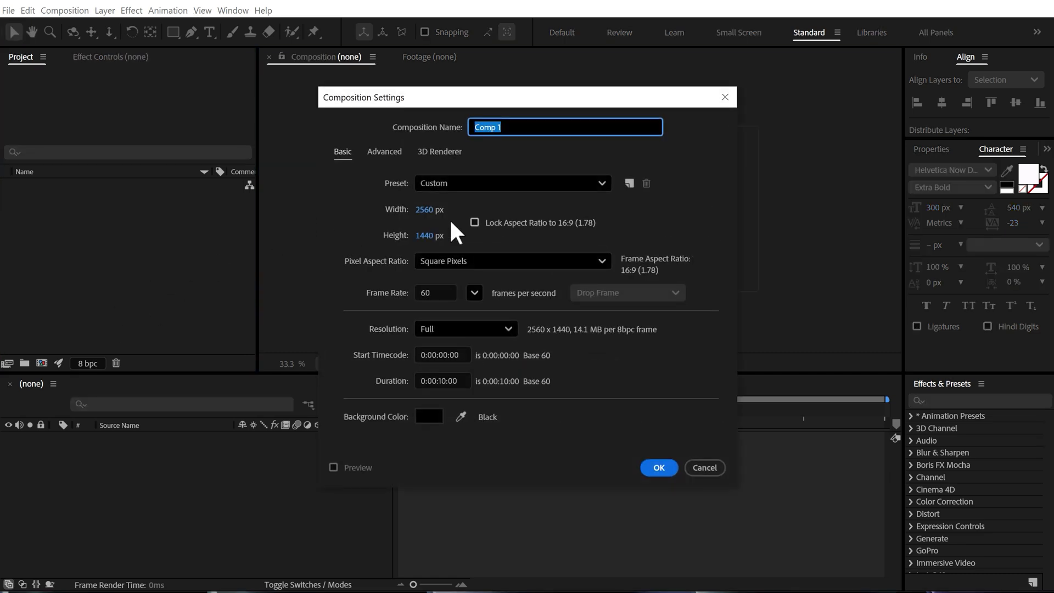
pyautogui.write('Render')
# Confirm the Render composition and type a 'Creative.' text layer in it.
pyautogui.click(658, 466)
pyautogui.click(209, 31)
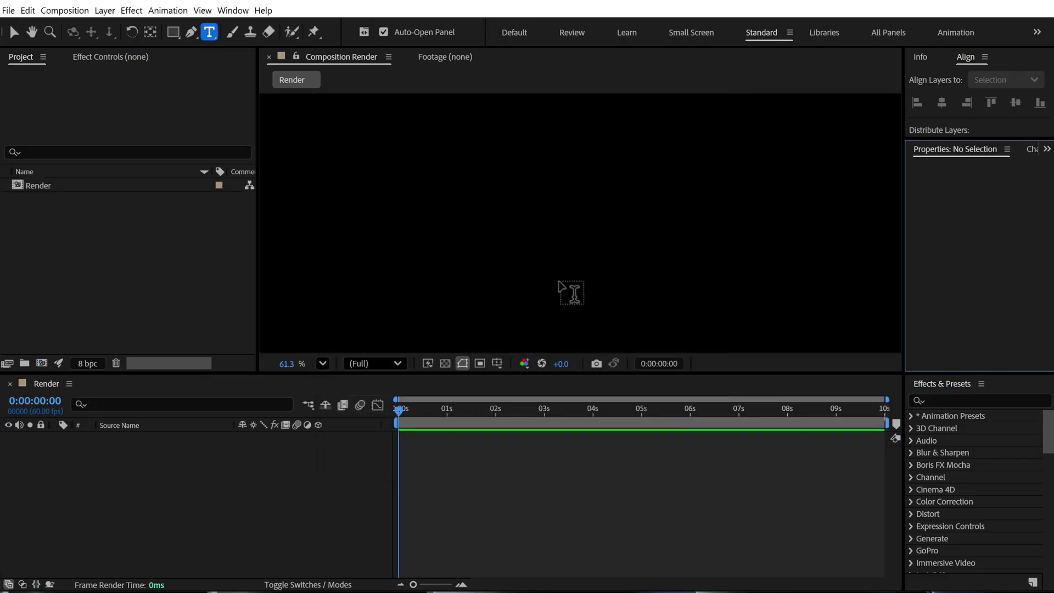
pyautogui.click(553, 218)
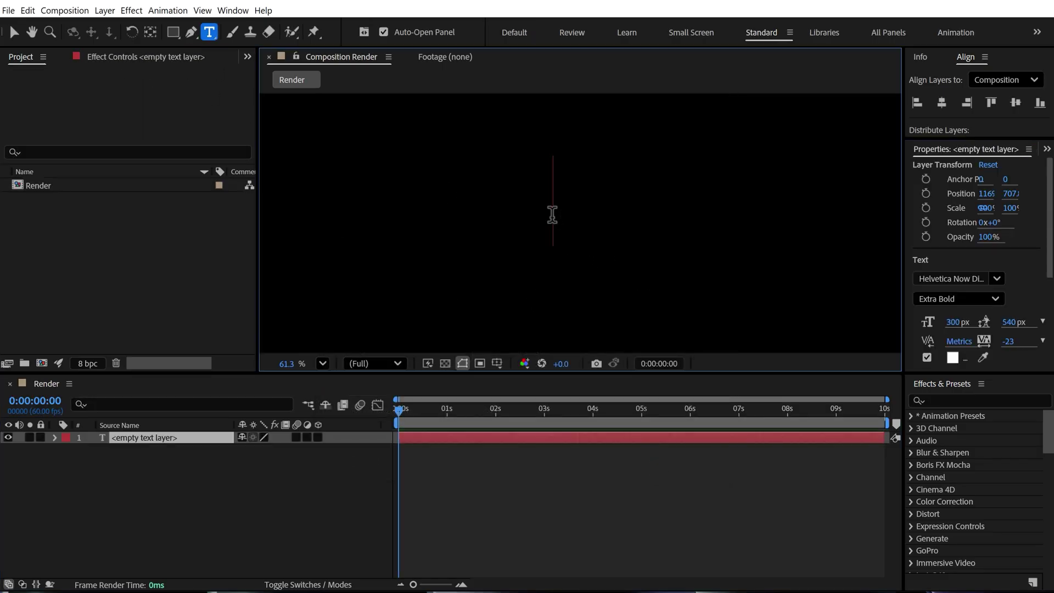
pyautogui.write('Crea')
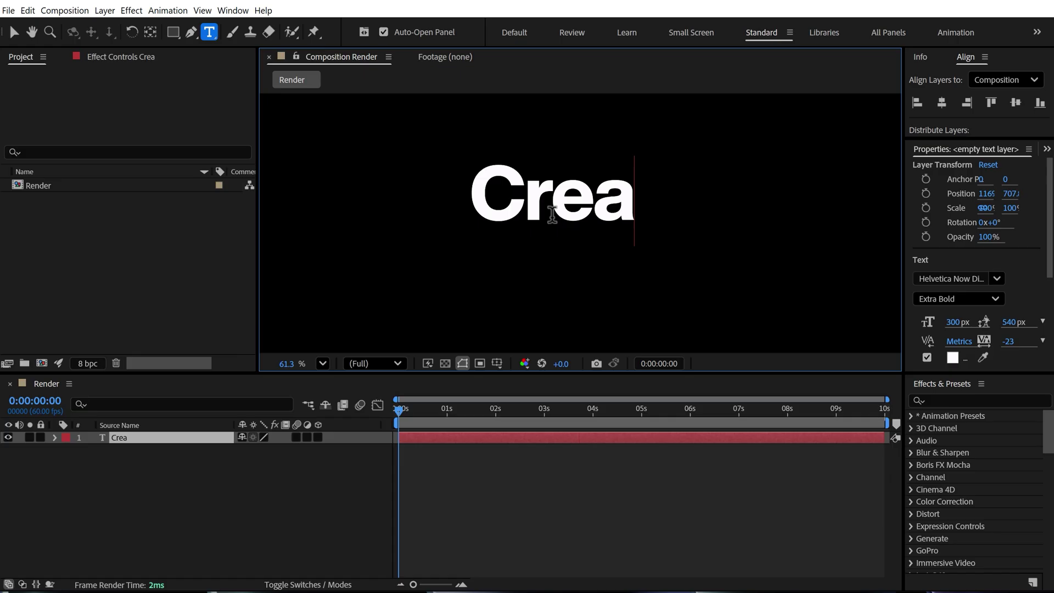
pyautogui.write('tive.')
pyautogui.press('Escape')
pyautogui.press('v')
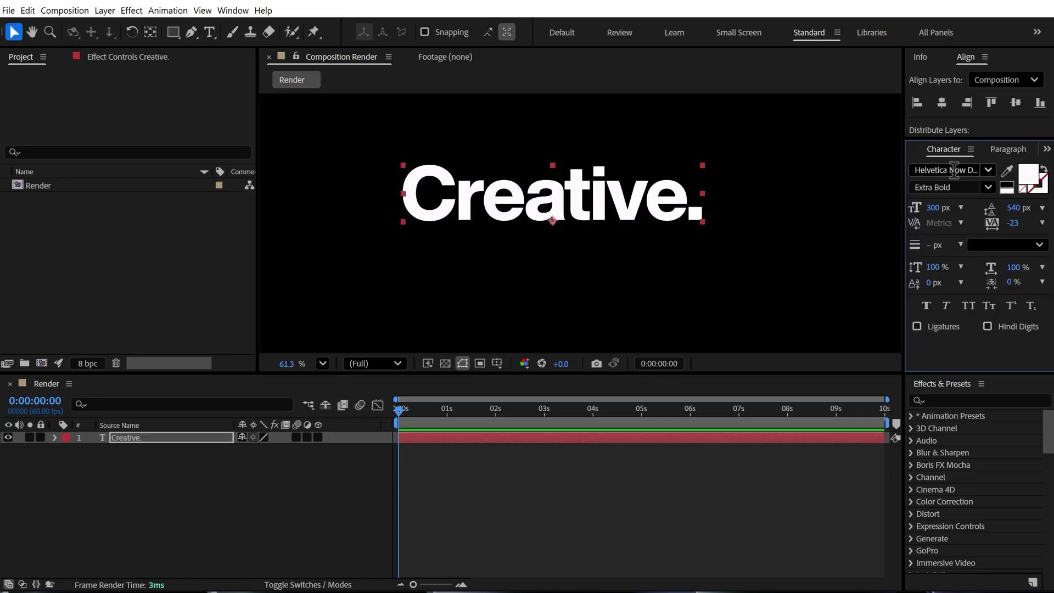
# Centre the Creative. text horizontally and vertically, then enlarge the timeline panel.
pyautogui.click(945, 104)
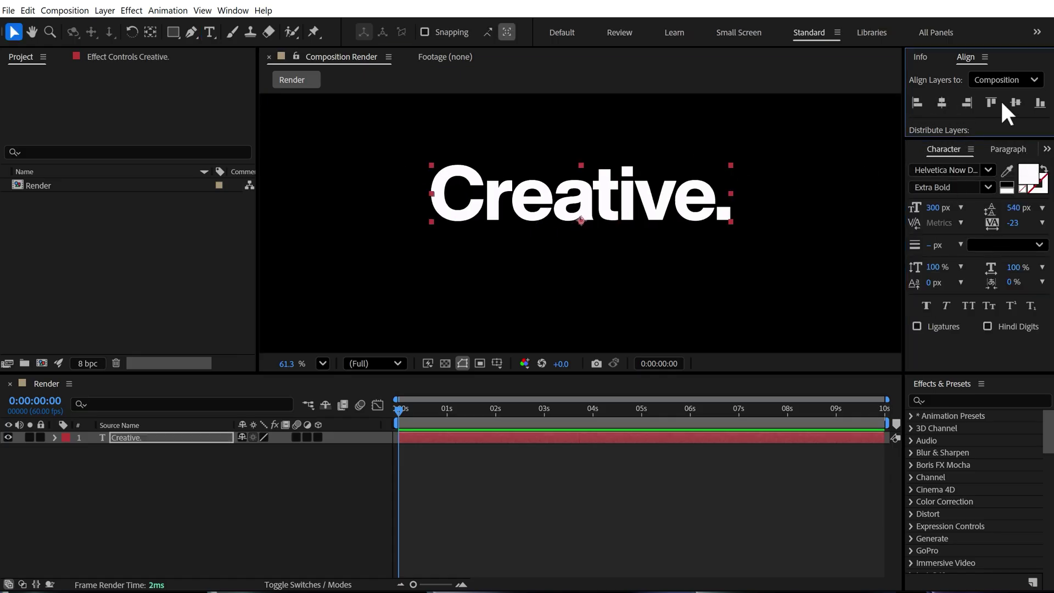
pyautogui.click(1015, 102)
pyautogui.hotkey('ctrl', 'shift', 'a')
pyautogui.moveTo(153, 371); pyautogui.dragTo(179, 248)
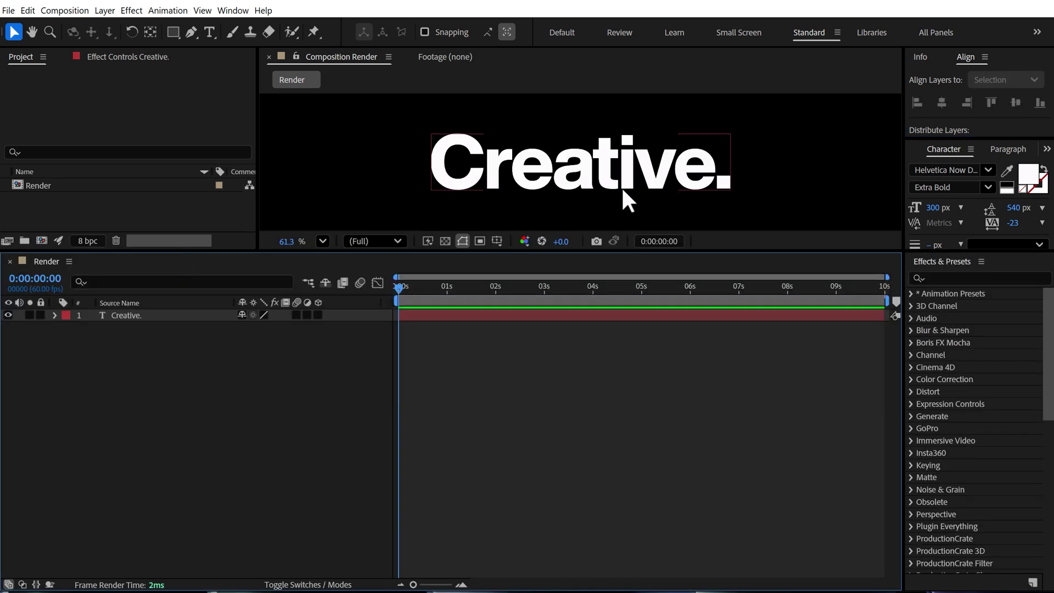
# Add a Position animator to the Creative. text and delete Range Selector 1.
pyautogui.click(54, 315)
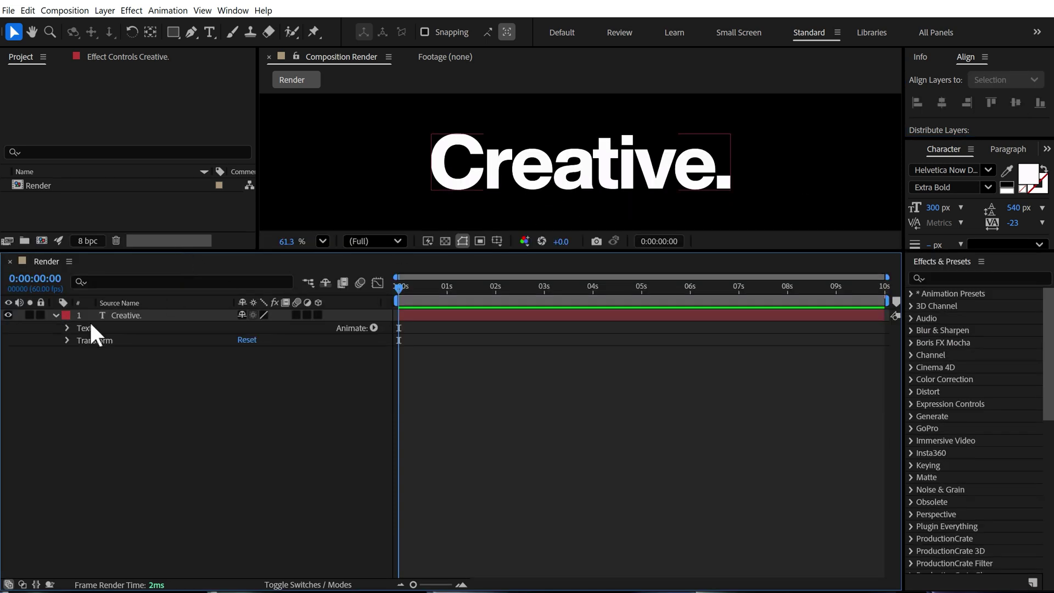
pyautogui.click(373, 328)
pyautogui.click(417, 361)
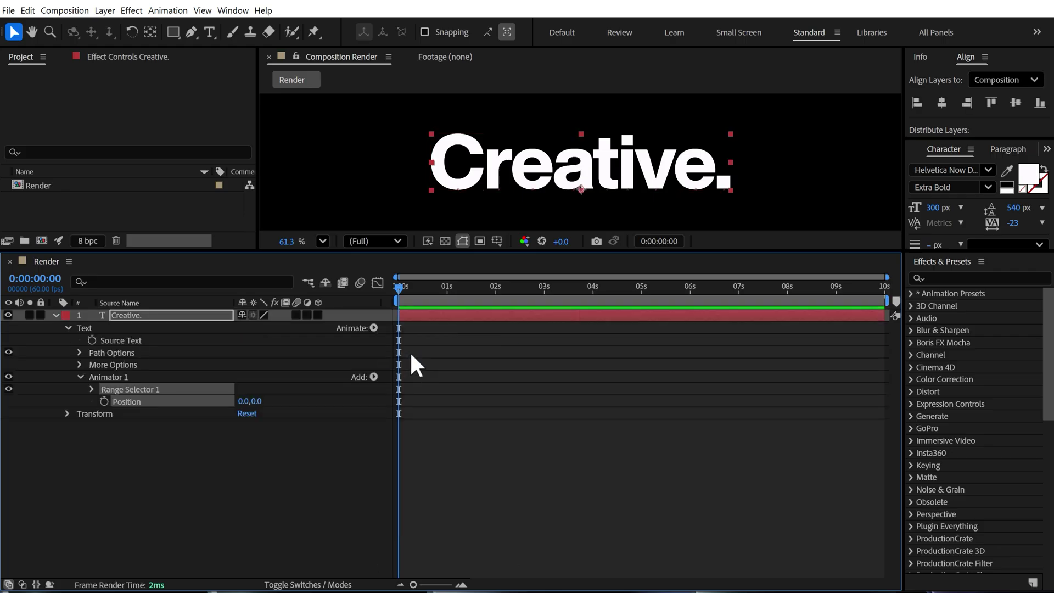
pyautogui.press('F2')
pyautogui.click(136, 390)
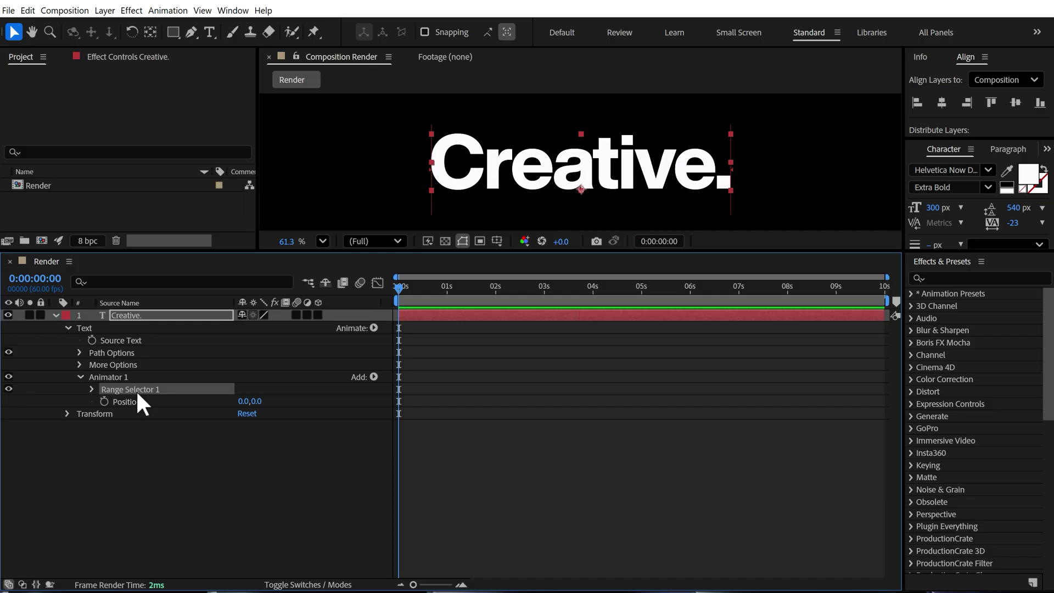
pyautogui.press('Delete')
# Add an Expression Selector to Animator 1 and expand its settings.
pyautogui.click(375, 377)
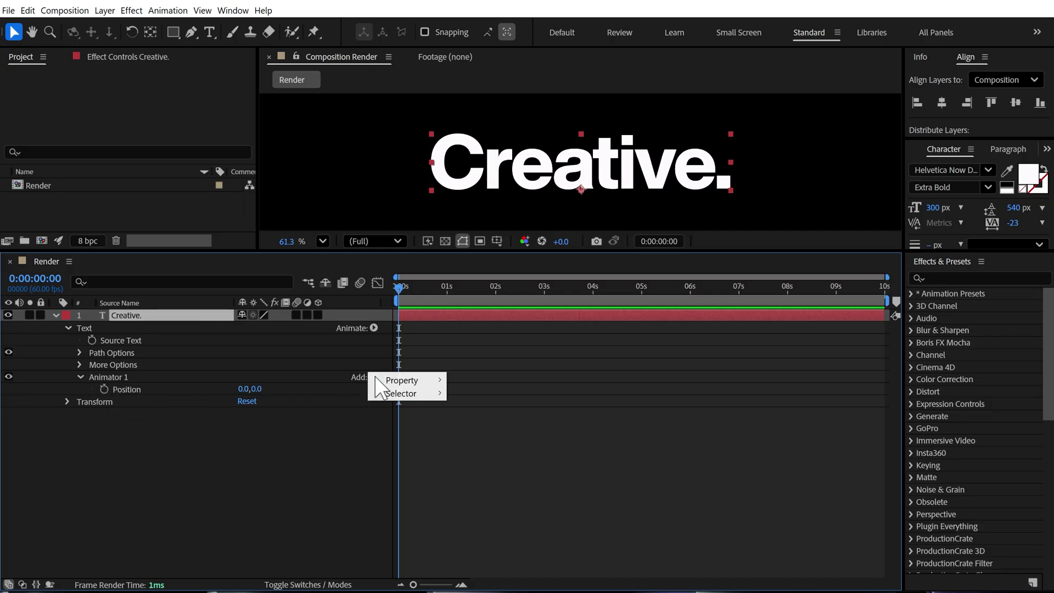
pyautogui.moveTo(416, 383)
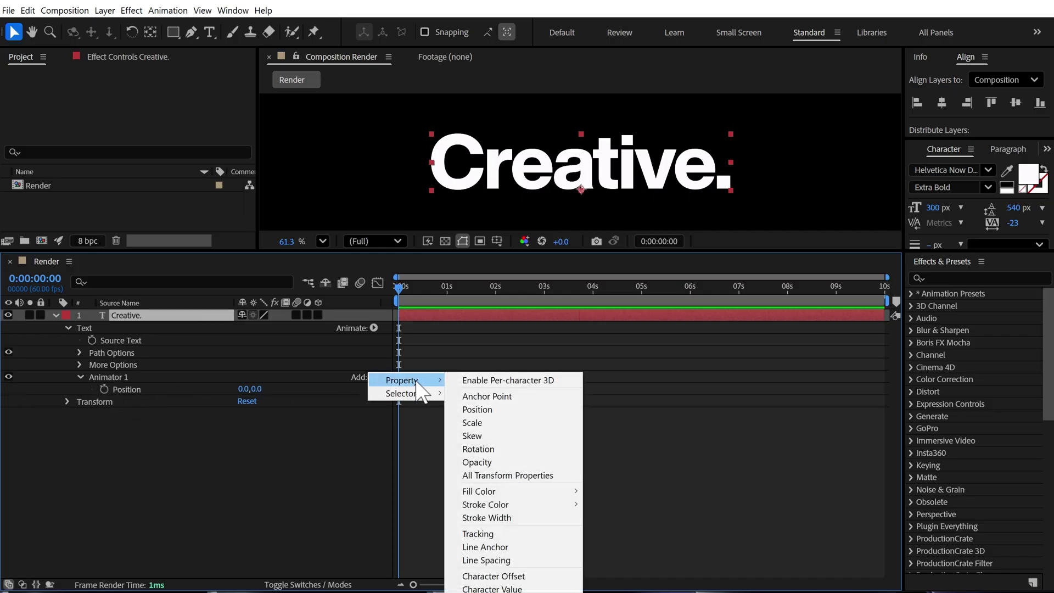
pyautogui.click(220, 420)
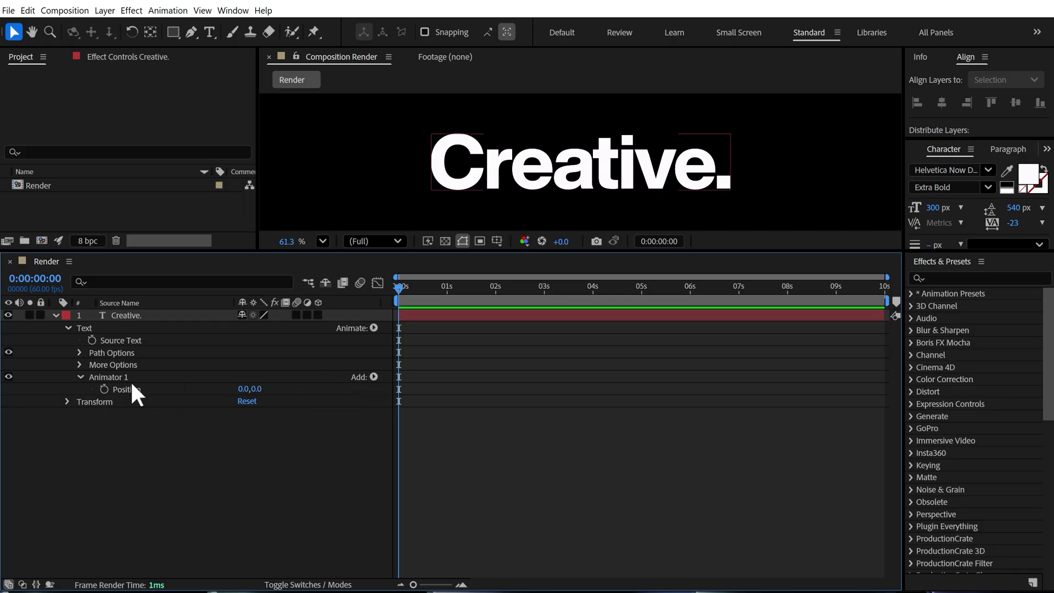
pyautogui.click(374, 377)
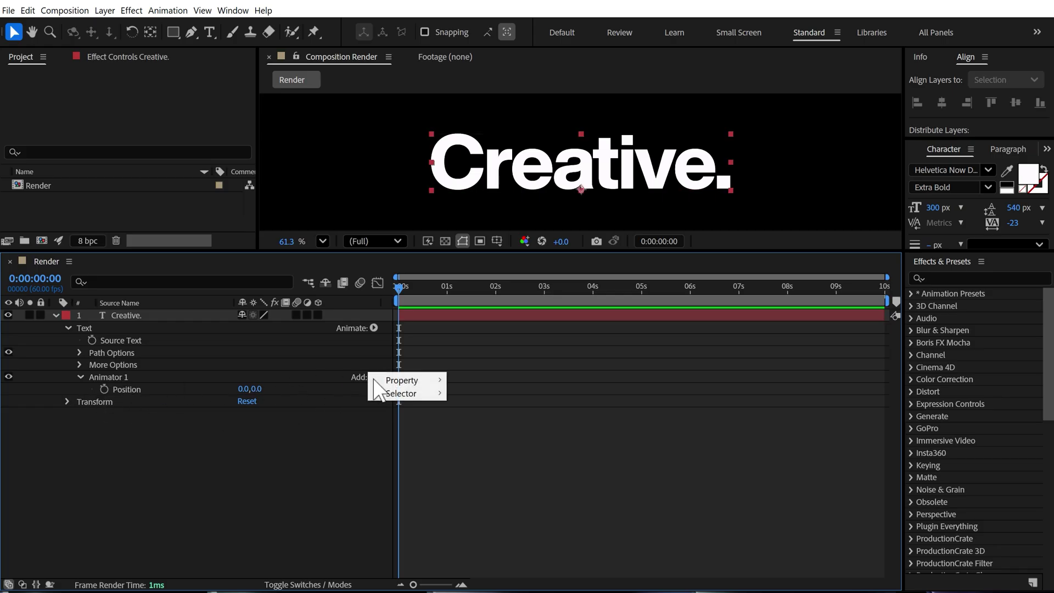
pyautogui.moveTo(407, 391)
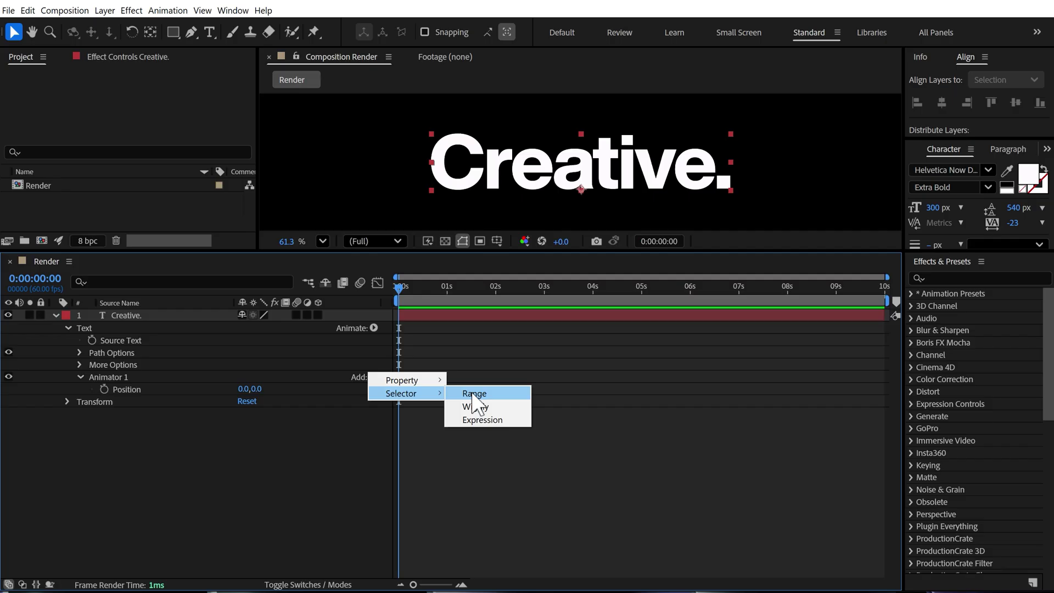
pyautogui.click(481, 419)
pyautogui.click(93, 389)
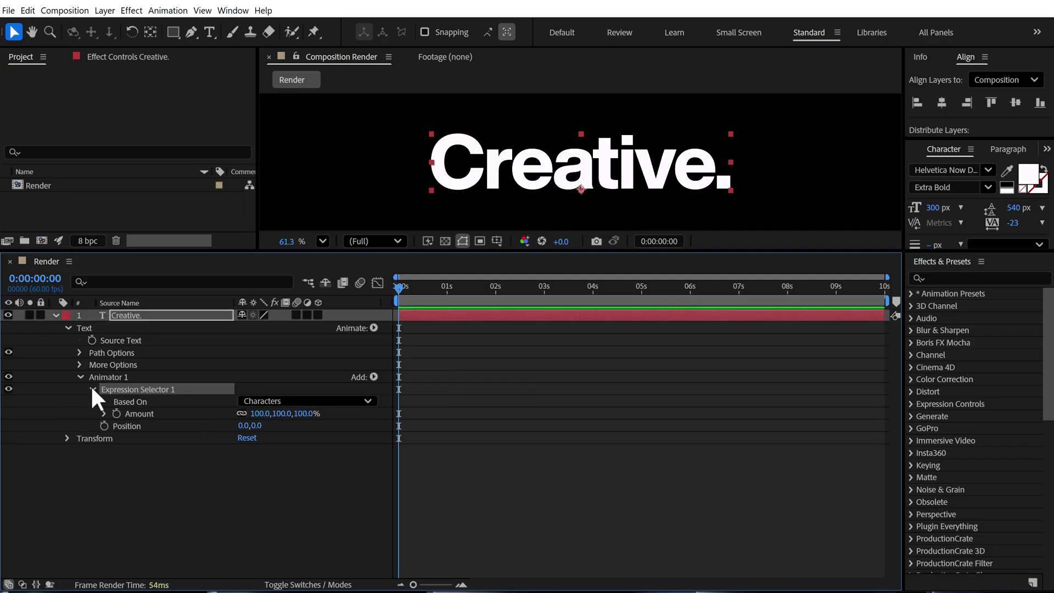
# Reveal the Amount expression and copy the bounce script (freq 1.5, decay 15, duration 0.18) from Notepad.
pyautogui.click(105, 413)
pyautogui.hotkey('alt', 'Tab')
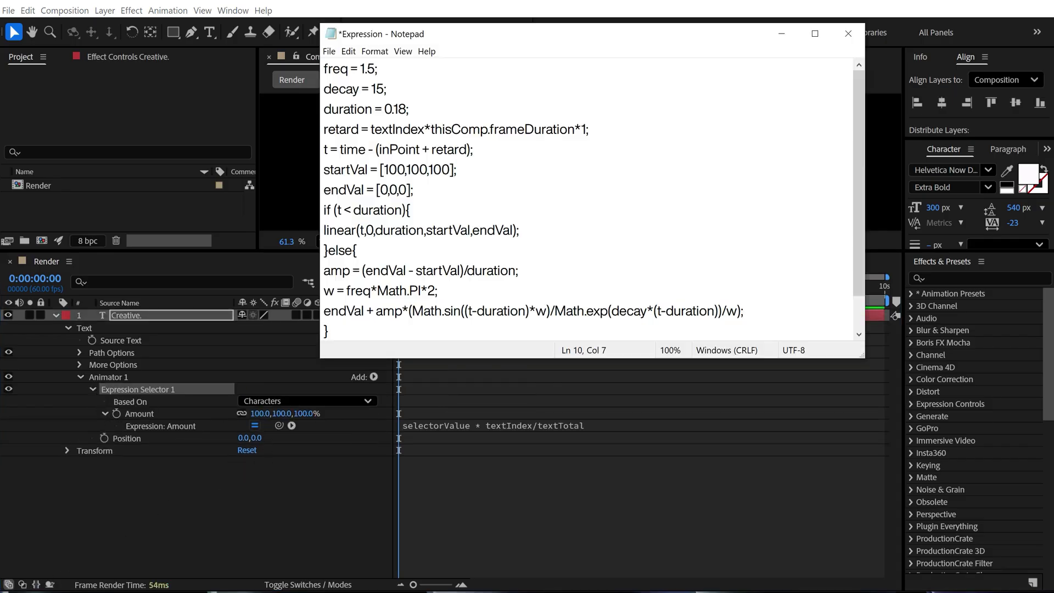
pyautogui.moveTo(523, 40); pyautogui.dragTo(530, 161)
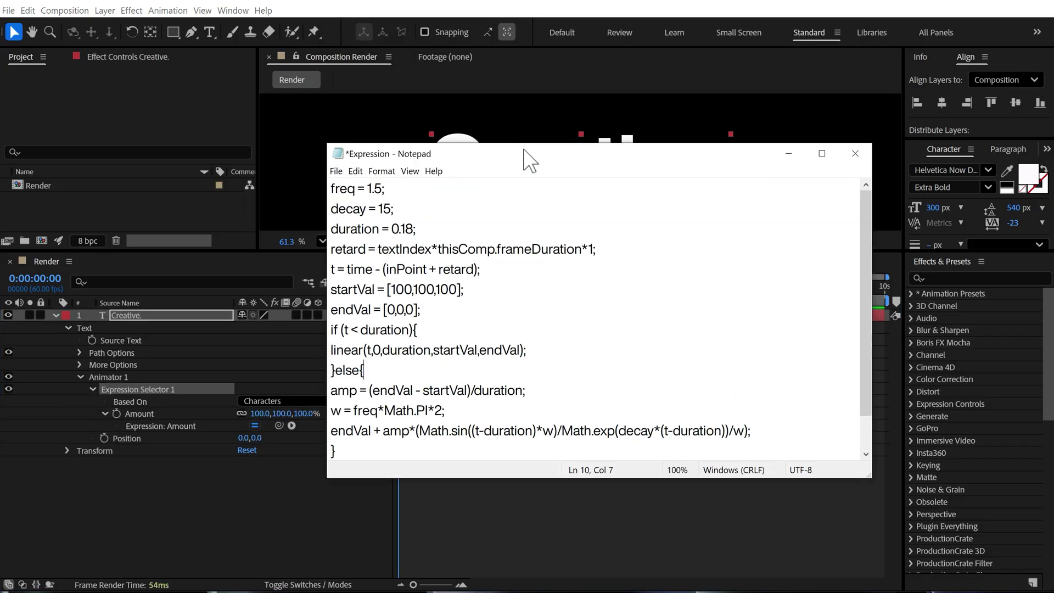
pyautogui.click(574, 306)
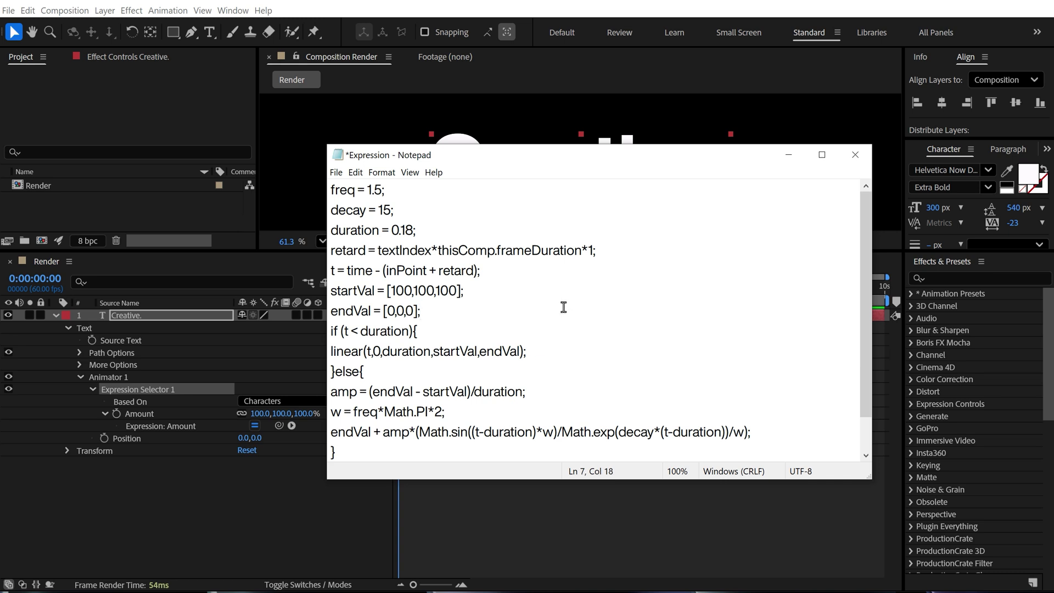
pyautogui.hotkey('alt', 'Tab')
# Paste the bounce script into the Amount expression, then collapse Expression Selector 1.
pyautogui.click(444, 426)
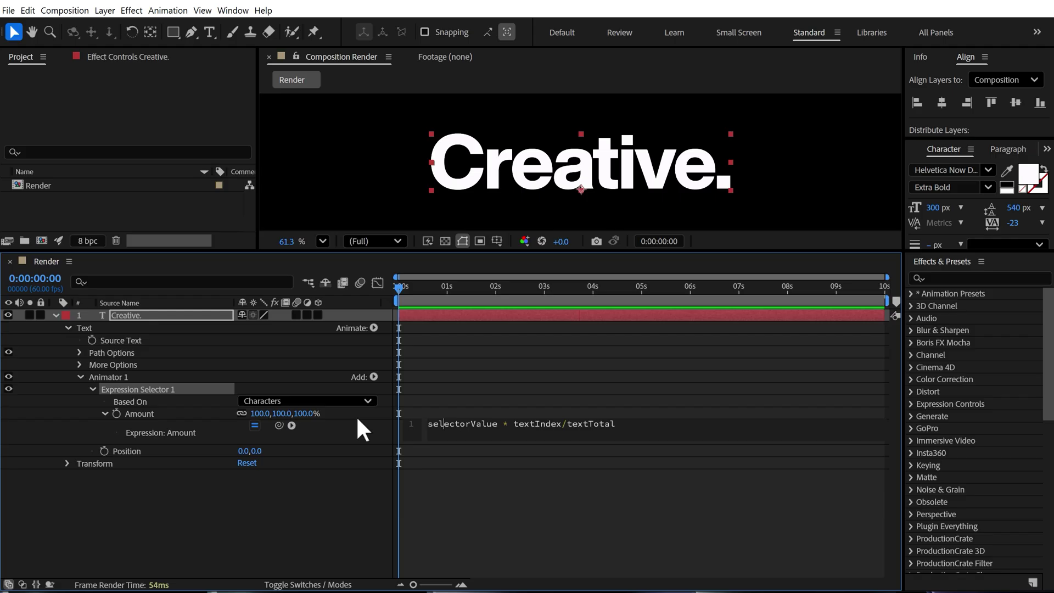
pyautogui.hotkey('ctrl', 'v')
pyautogui.click(451, 404)
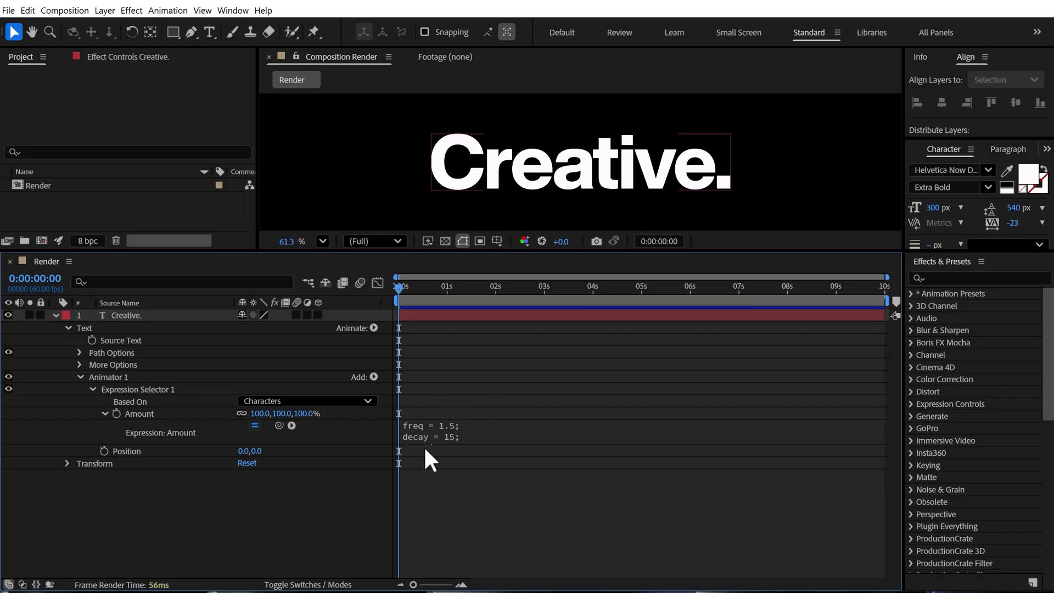
pyautogui.moveTo(424, 446)
pyautogui.mouseDown()
pyautogui.moveTo(434, 553)
pyautogui.moveTo(419, 455)
pyautogui.mouseUp()
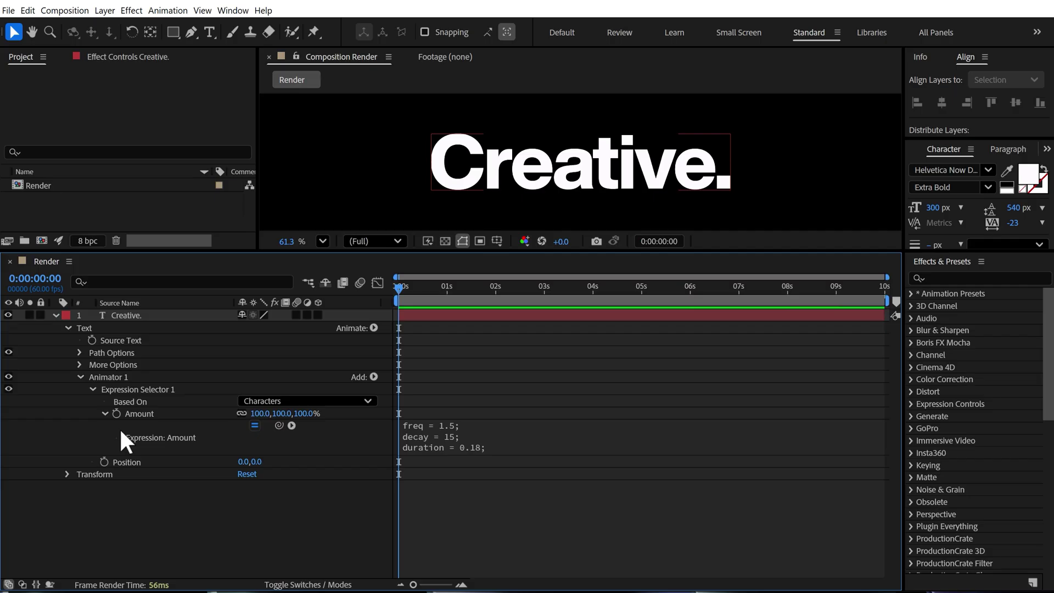
pyautogui.click(92, 390)
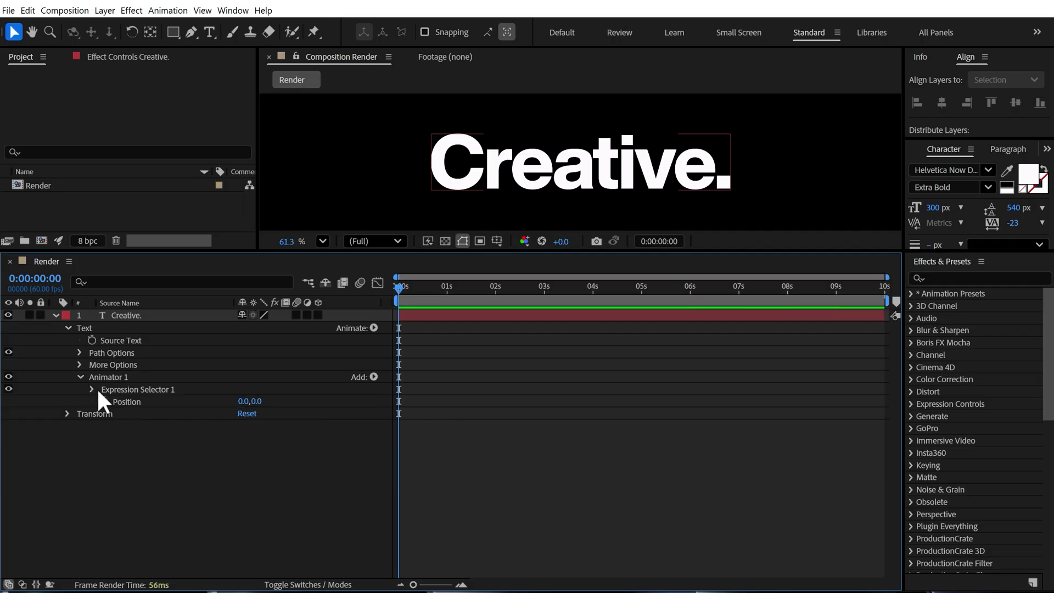
pyautogui.click(374, 376)
pyautogui.click(260, 424)
# Add Scale, Skew and Rotation to Animator 1 alongside Position, and zoom the timeline in.
pyautogui.click(376, 379)
pyautogui.moveTo(407, 381)
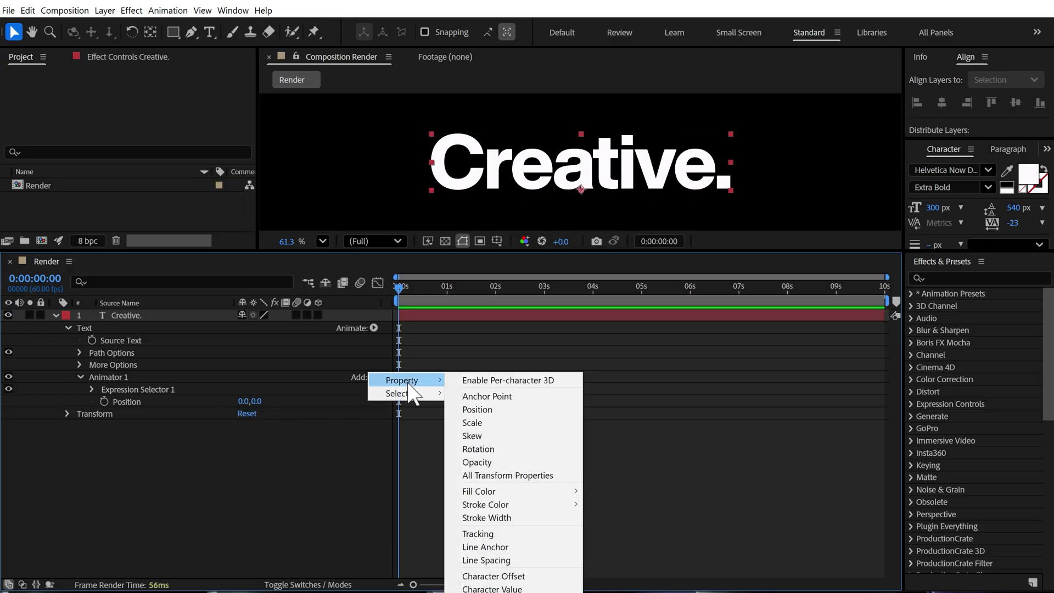
pyautogui.click(480, 420)
pyautogui.click(374, 377)
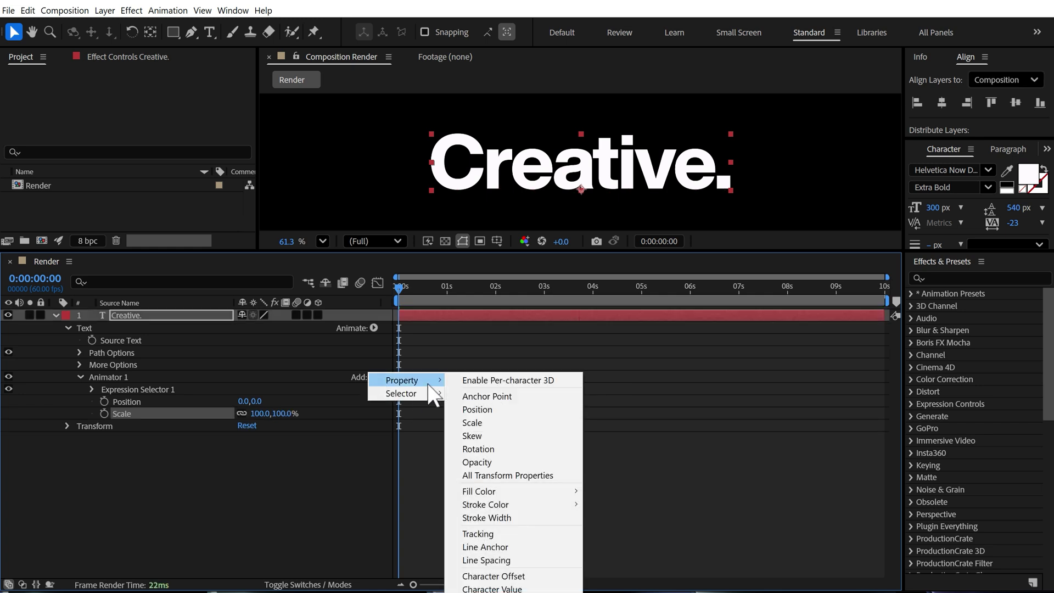
pyautogui.click(473, 436)
pyautogui.click(374, 377)
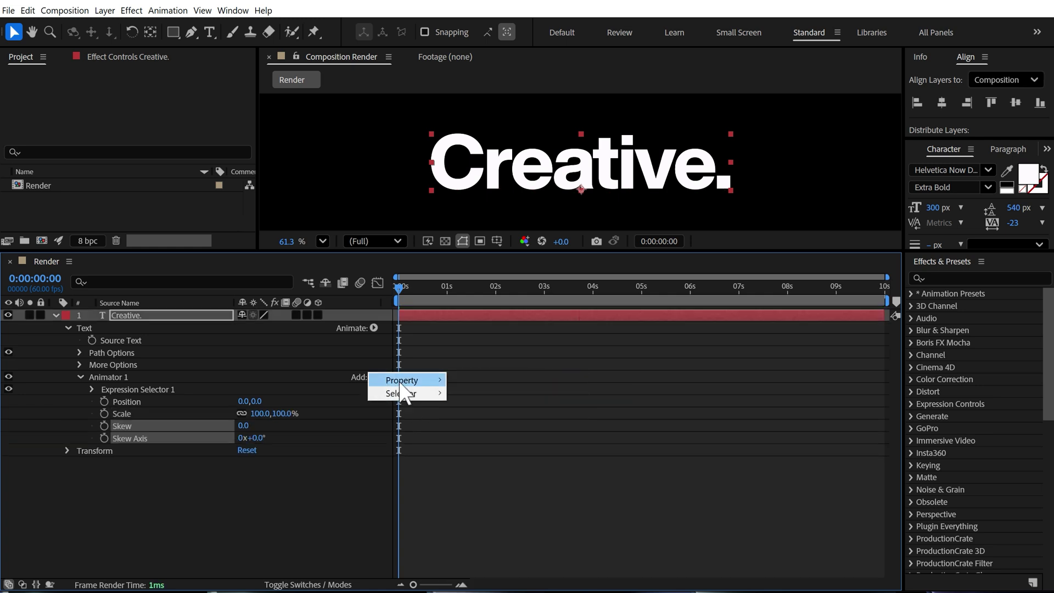
pyautogui.moveTo(413, 384)
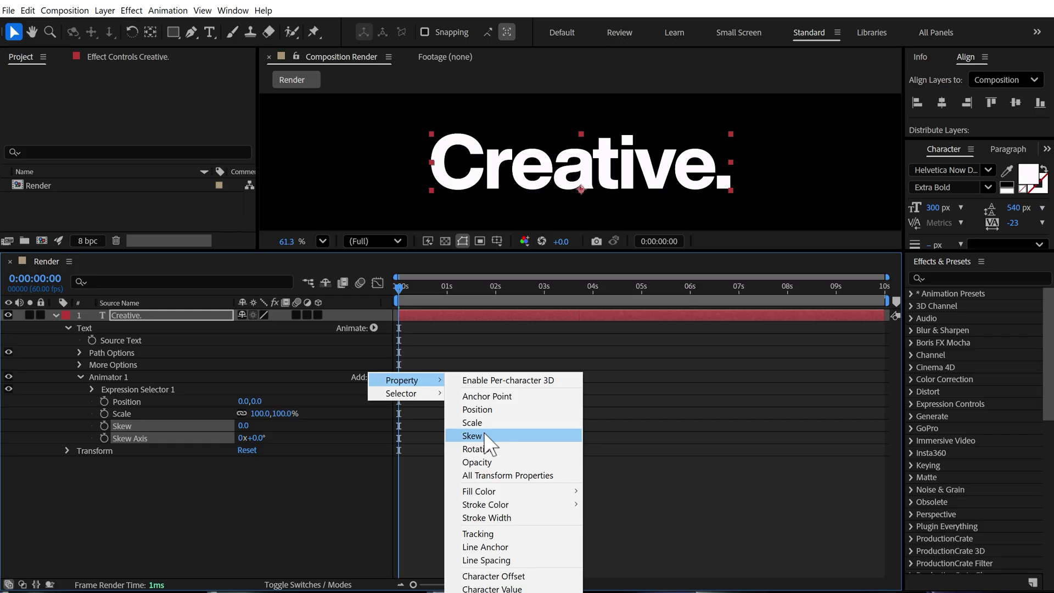
pyautogui.click(478, 449)
pyautogui.press('=')
pyautogui.press('=')
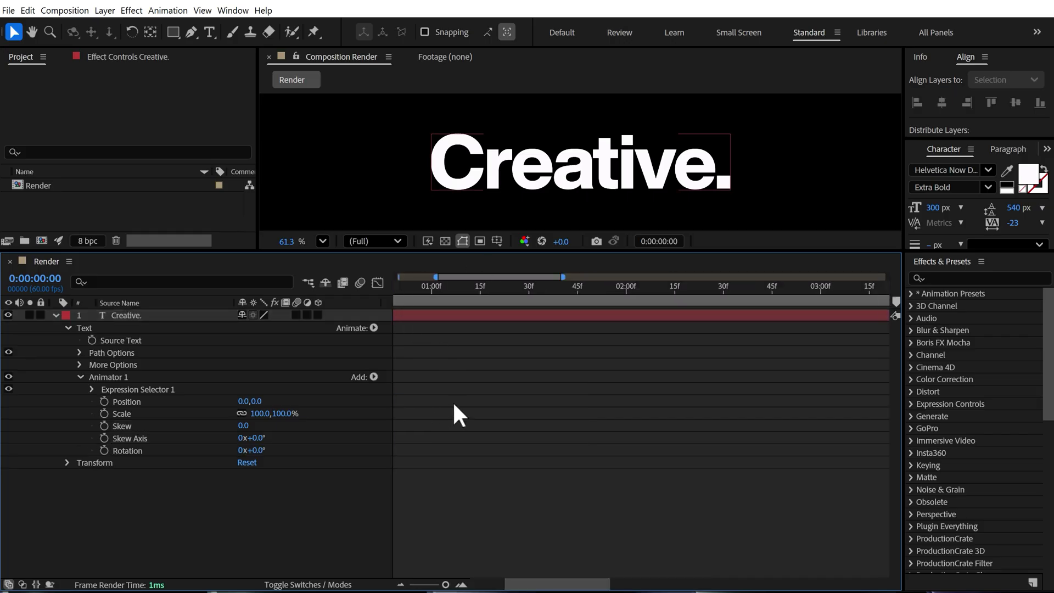
pyautogui.moveTo(523, 584); pyautogui.dragTo(504, 585)
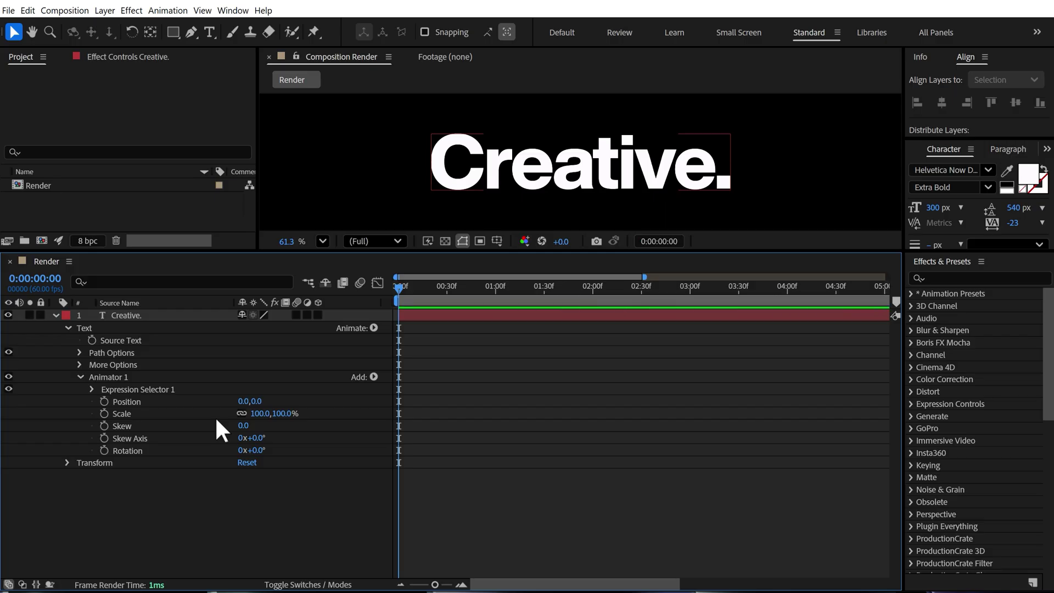
# Set Position Y to 70, preview, and end the work area at one second.
pyautogui.click(257, 402)
pyautogui.write('70')
pyautogui.press('Return')
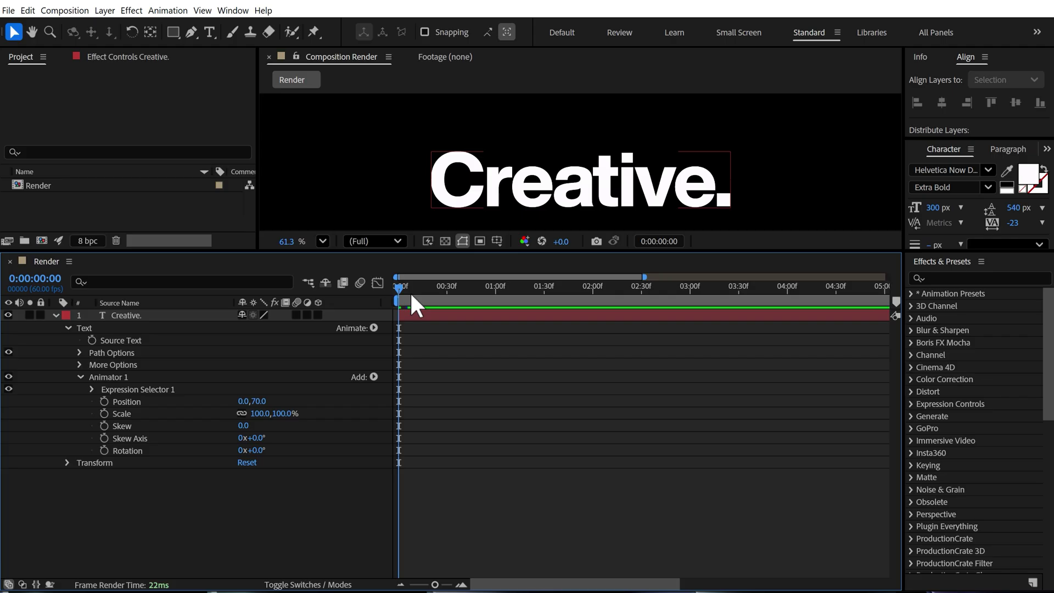
pyautogui.press('space')
pyautogui.press('space')
pyautogui.press('space')
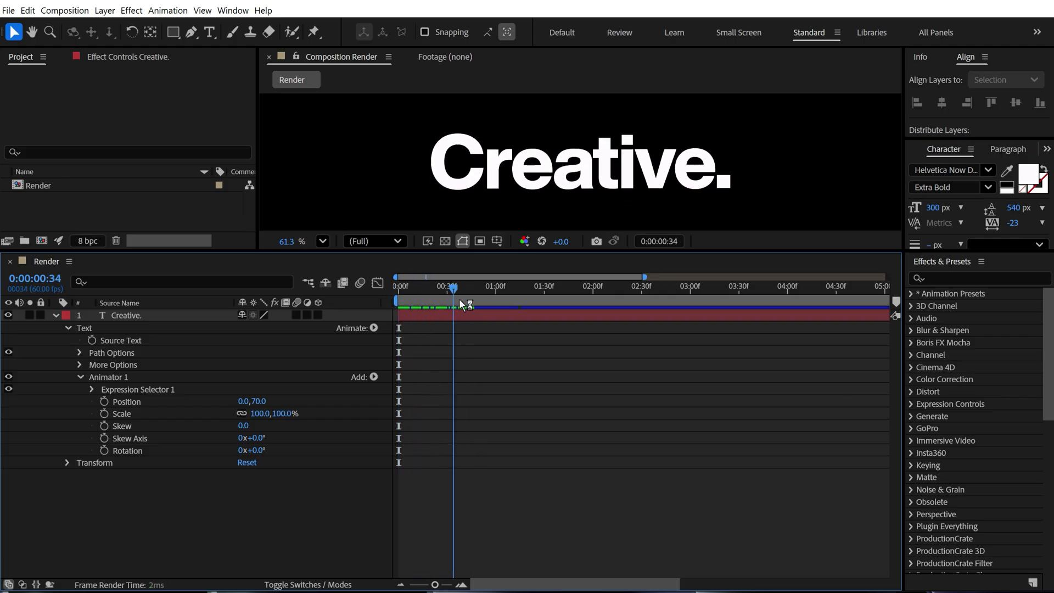
pyautogui.press('space')
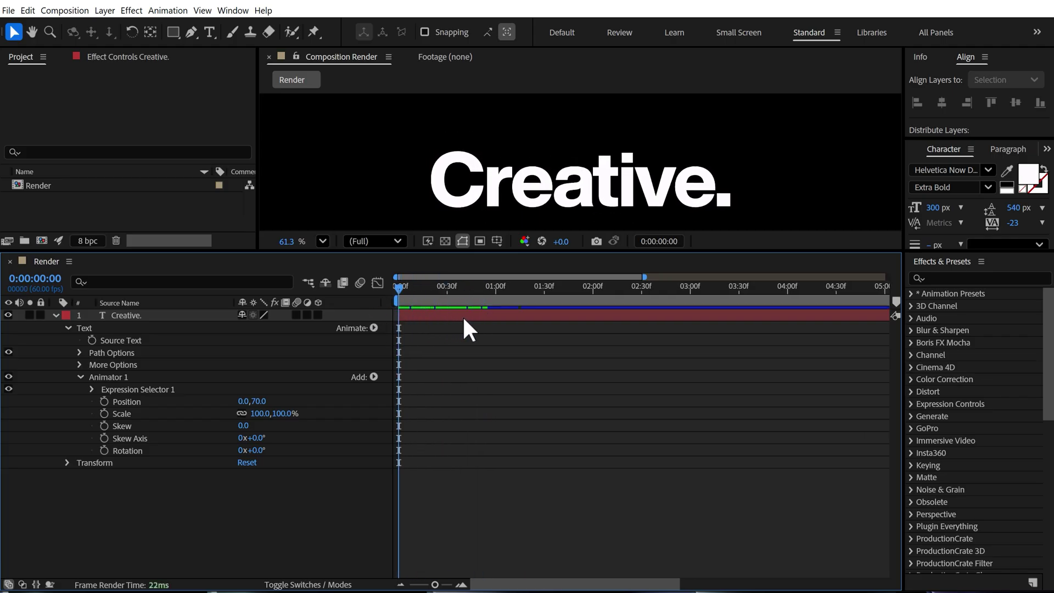
pyautogui.moveTo(494, 316); pyautogui.dragTo(497, 317)
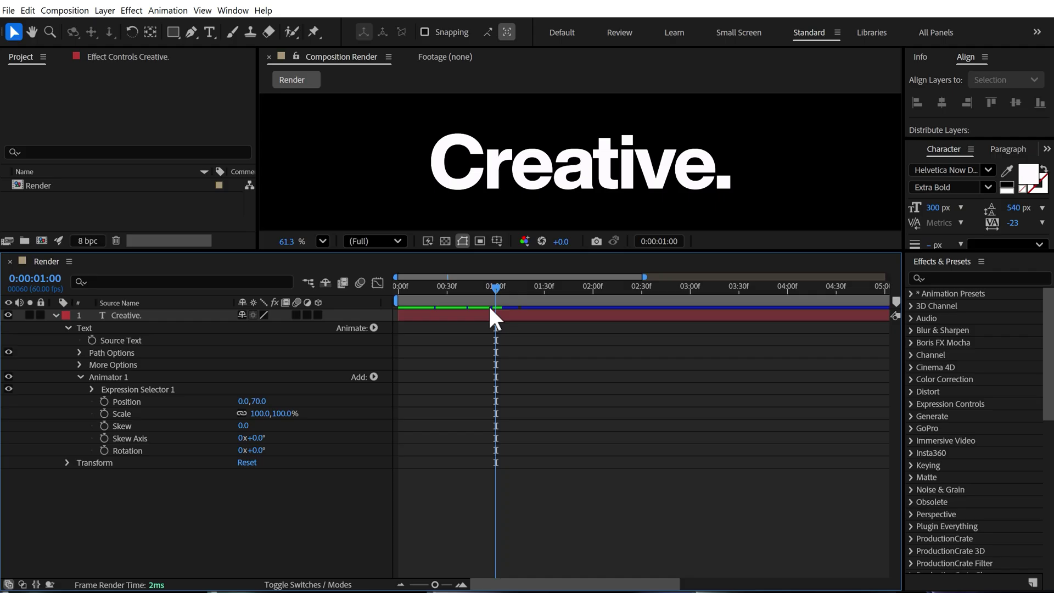
pyautogui.press('n')
pyautogui.press('space')
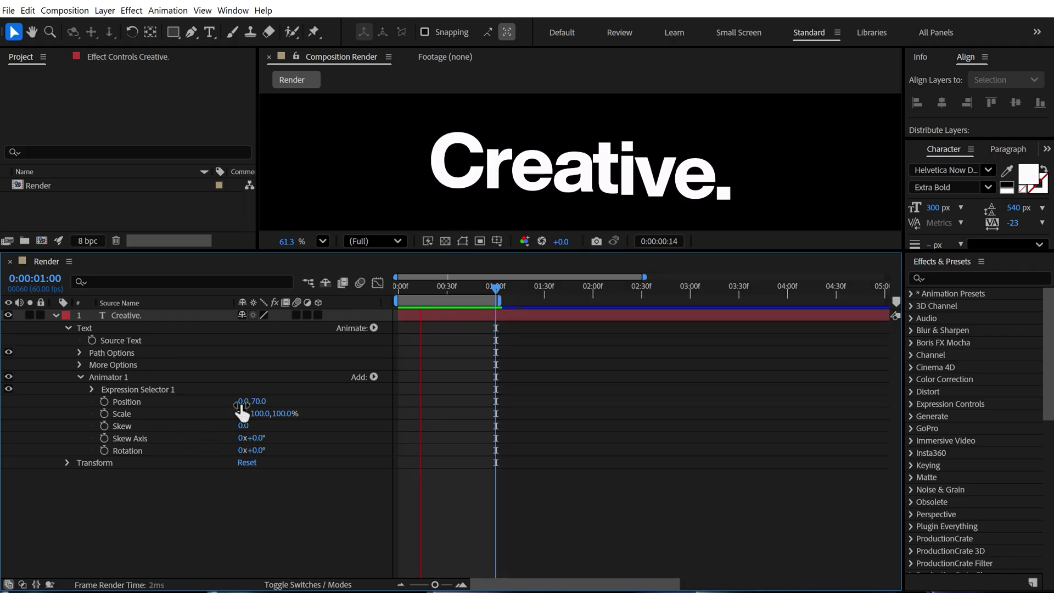
# Restore Animator 1 Position Y to 70 and set its Scale to 0%.
pyautogui.moveTo(259, 402); pyautogui.dragTo(795, 396)
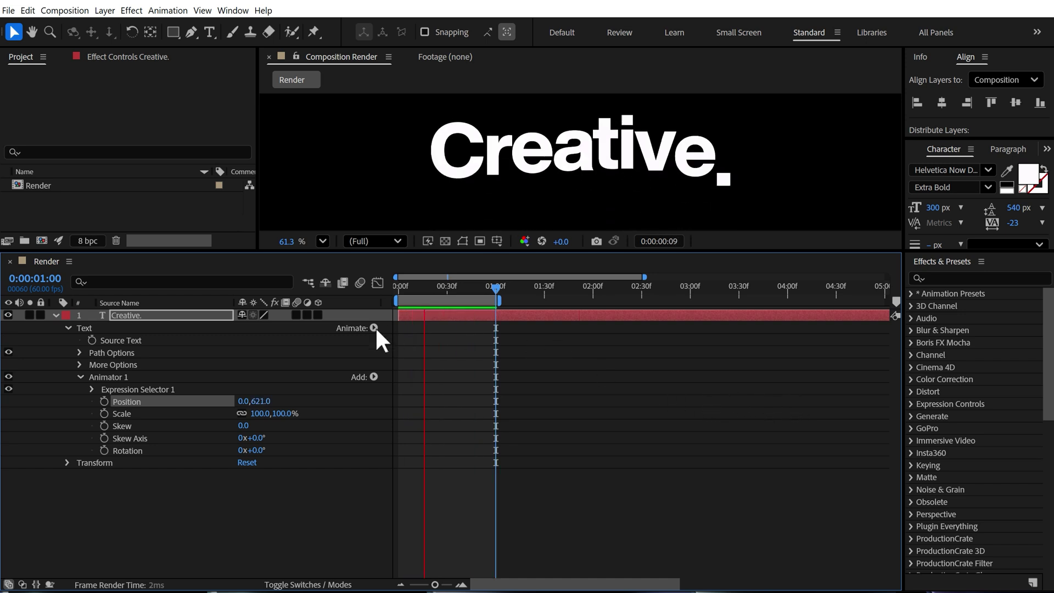
pyautogui.click(260, 403)
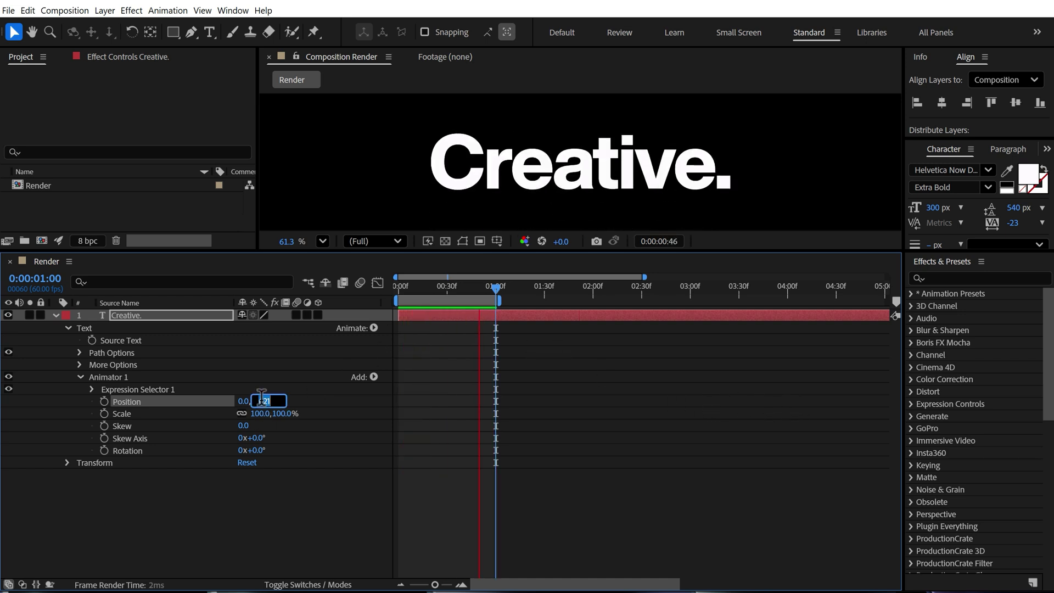
pyautogui.write('70')
pyautogui.press('Return')
pyautogui.click(282, 413)
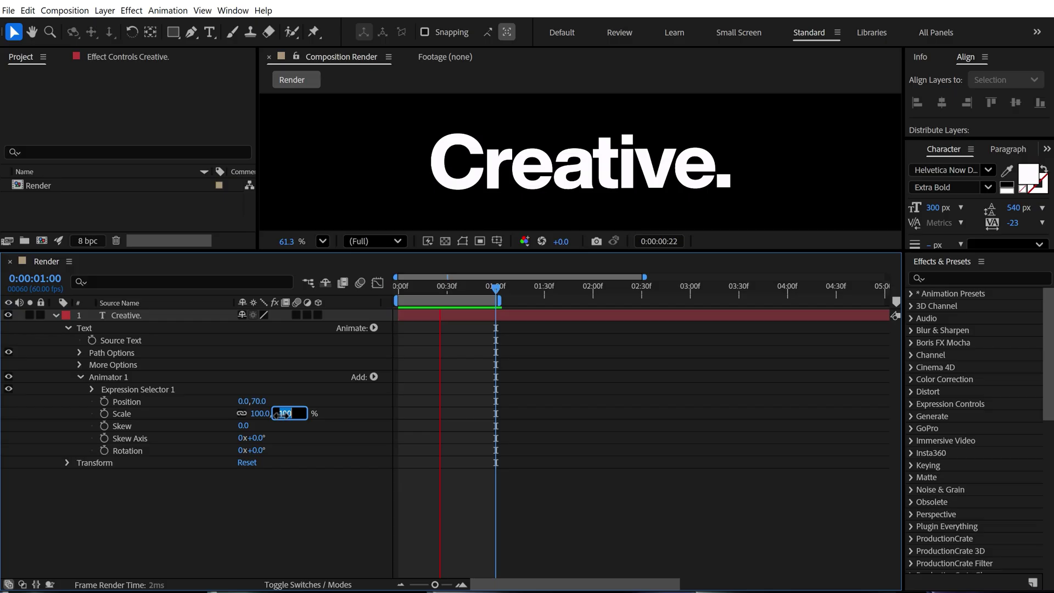
pyautogui.write('0')
pyautogui.press('Return')
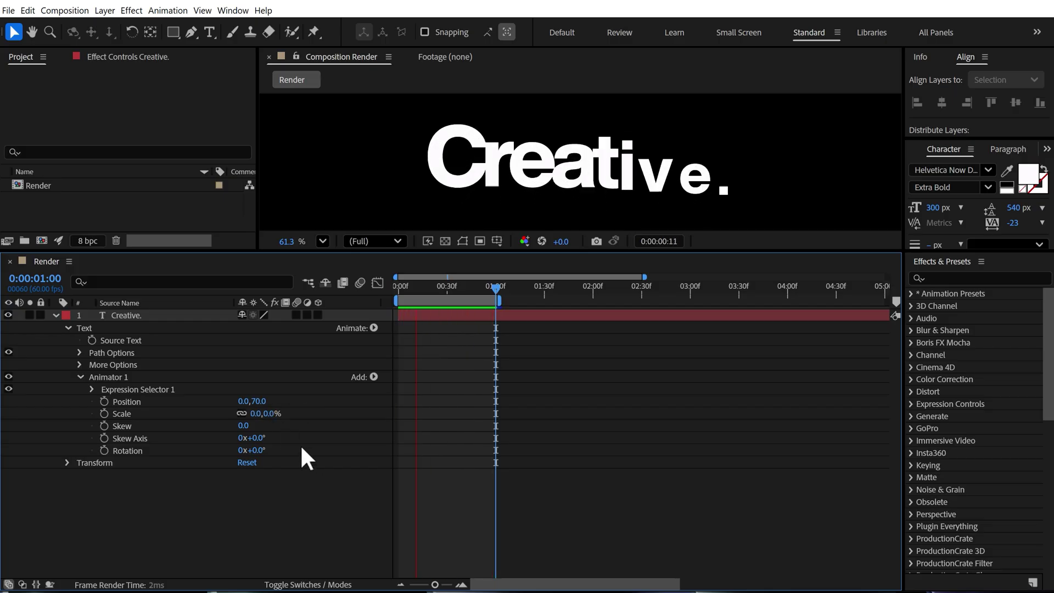
# Set Animator 1 Skew to 30, Skew Axis to 60° and Rotation to 65°.
pyautogui.click(243, 426)
pyautogui.write('30')
pyautogui.press('Return')
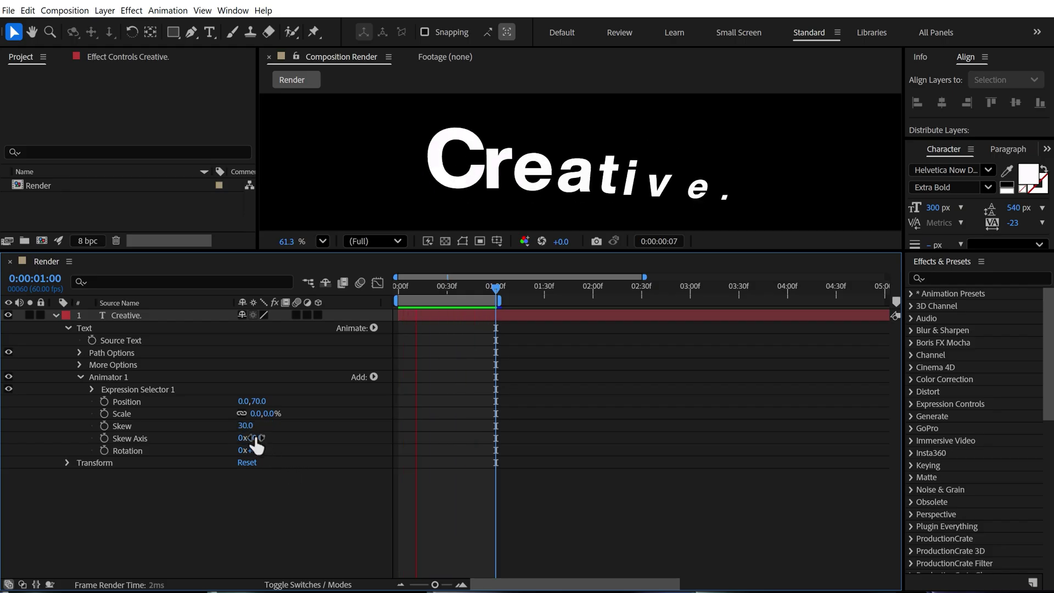
pyautogui.click(256, 439)
pyautogui.write('60')
pyautogui.press('Return')
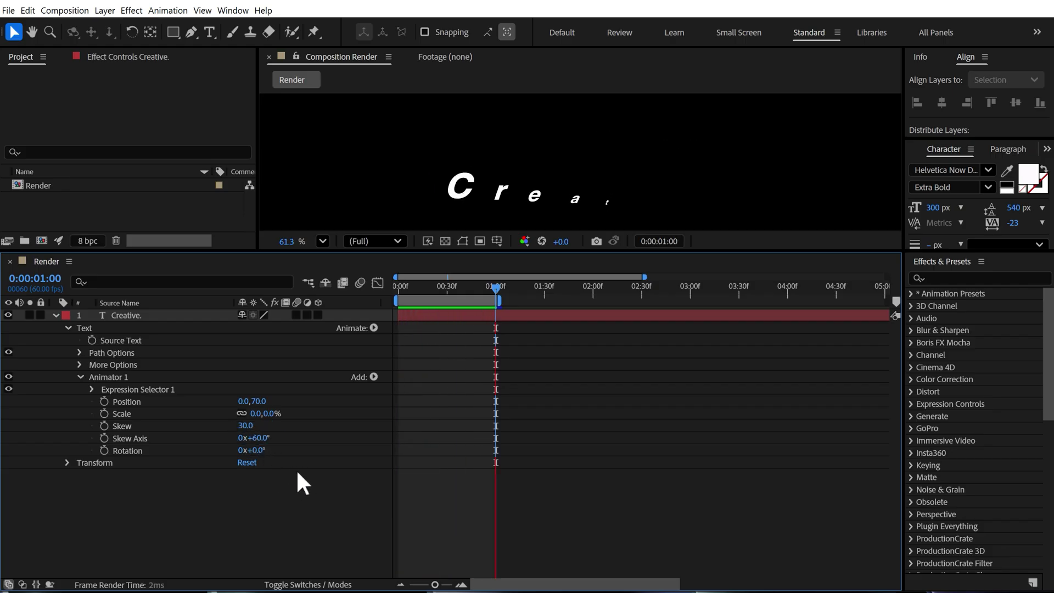
pyautogui.click(256, 451)
pyautogui.write('33')
pyautogui.press('Return')
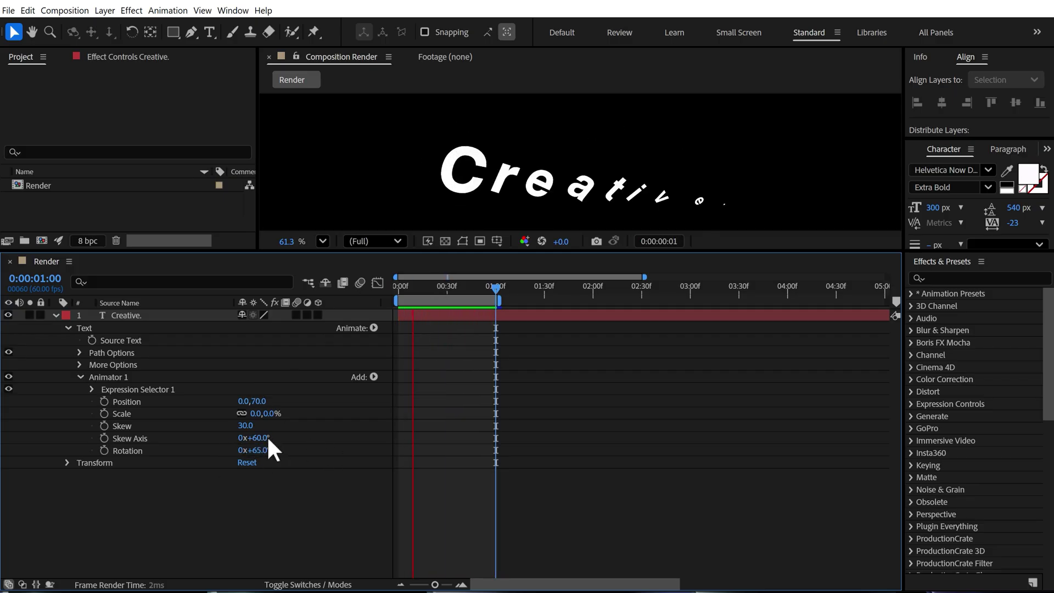
# Test other Skew Axis and Rotation values, undo them, then collapse Animator 1 at frame 39.
pyautogui.moveTo(270, 439); pyautogui.dragTo(461, 453)
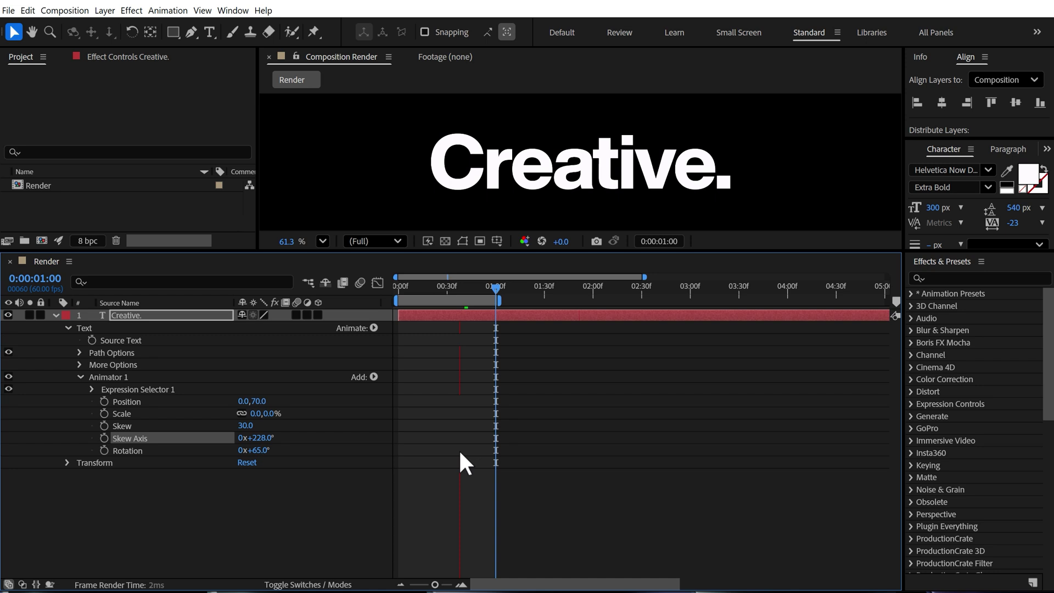
pyautogui.click(263, 438)
pyautogui.write('5')
pyautogui.press('Return')
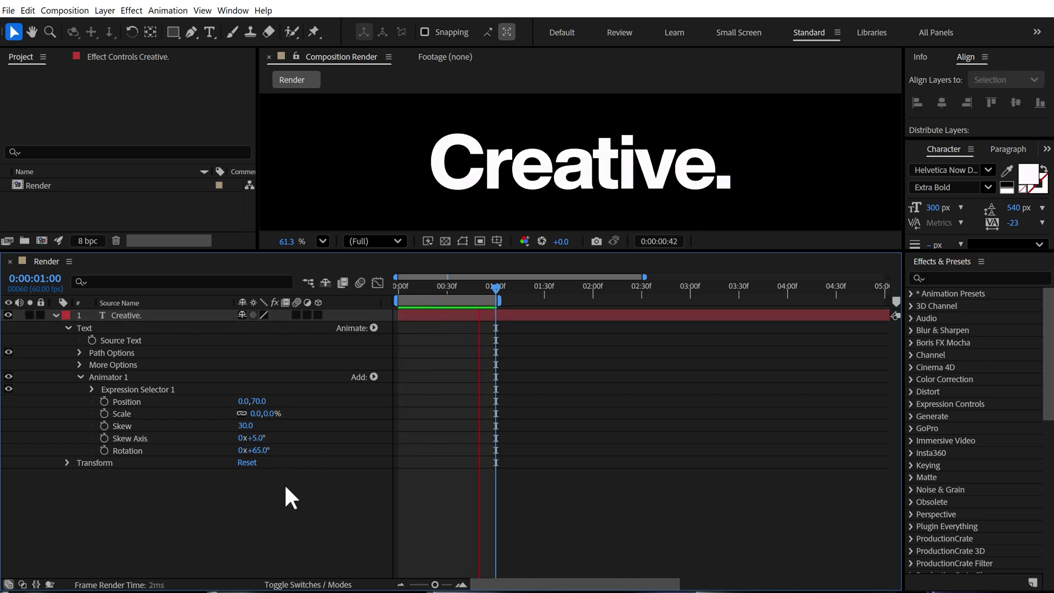
pyautogui.hotkey('ctrl', 'z')
pyautogui.moveTo(254, 450); pyautogui.dragTo(323, 463)
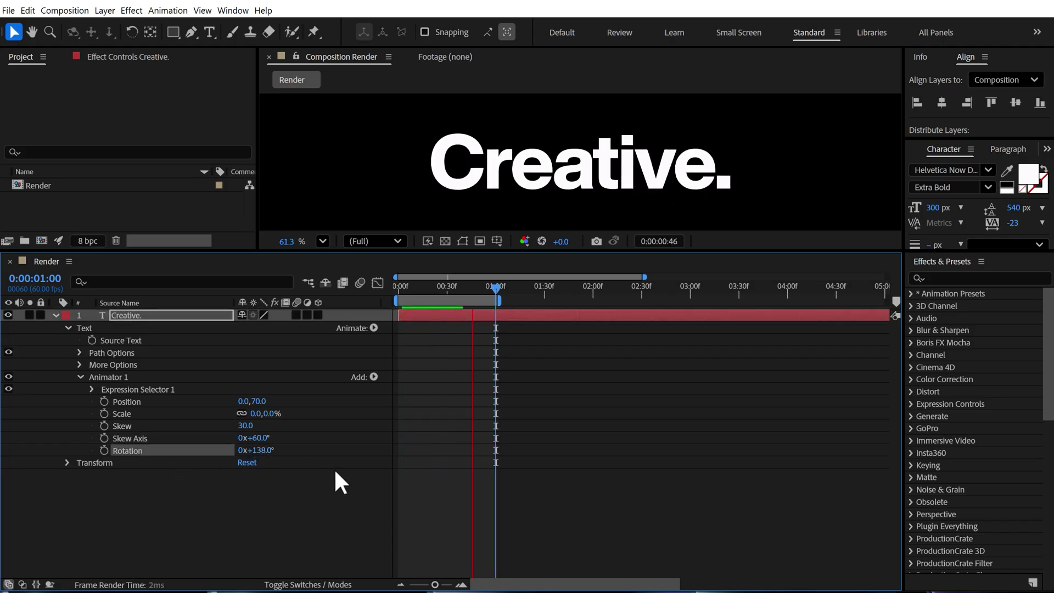
pyautogui.hotkey('ctrl', 'z')
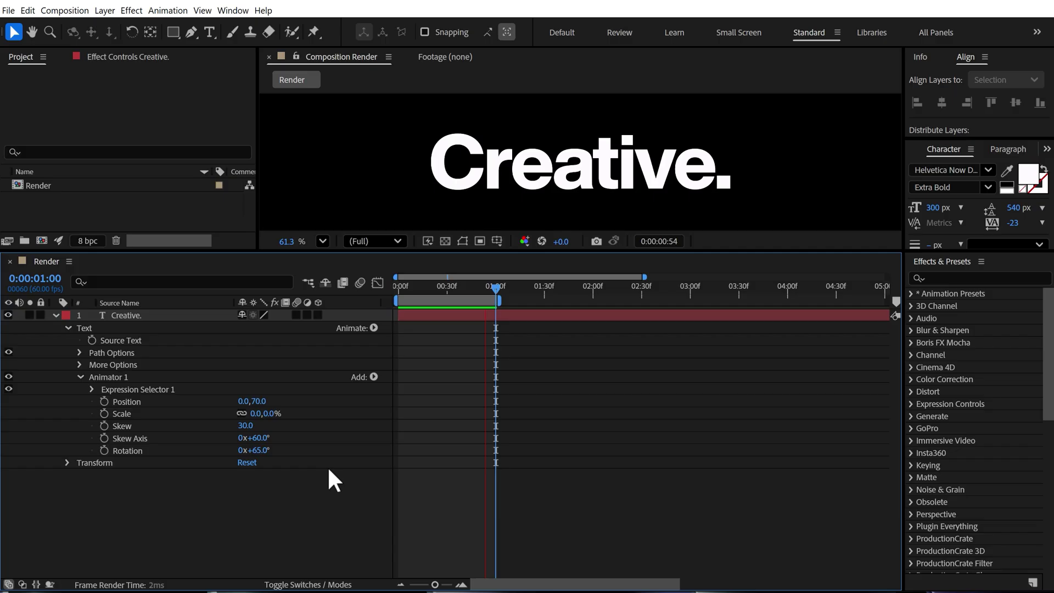
pyautogui.click(462, 286)
pyautogui.click(80, 378)
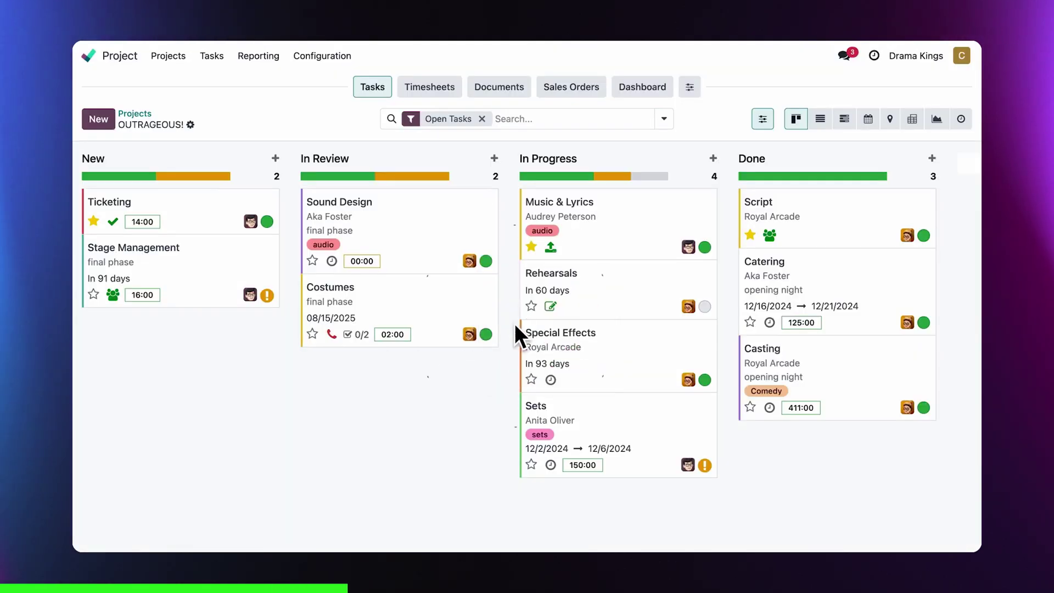
# Move the Sound Design card, then add a Script task (9th–13th) with an assignee in Gantt view.
pyautogui.moveTo(432, 217); pyautogui.dragTo(657, 164)
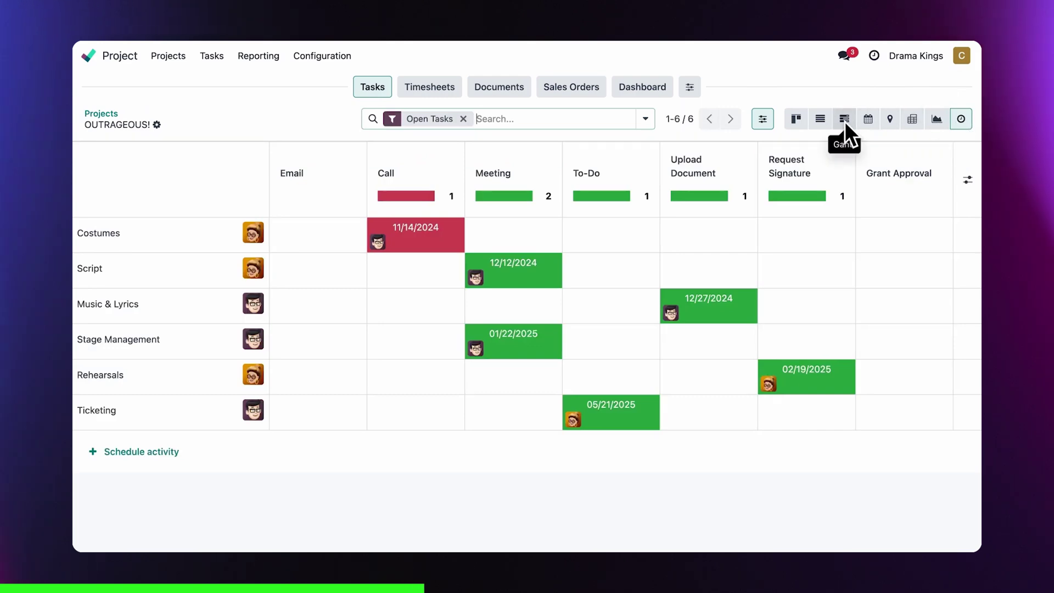
pyautogui.click(844, 119)
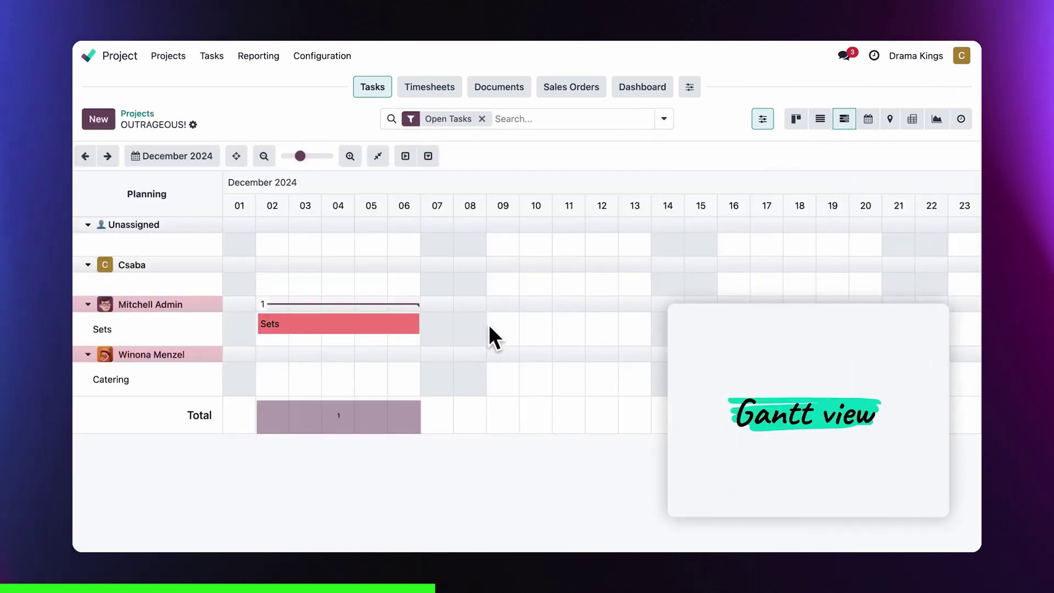
pyautogui.moveTo(489, 325); pyautogui.dragTo(632, 321)
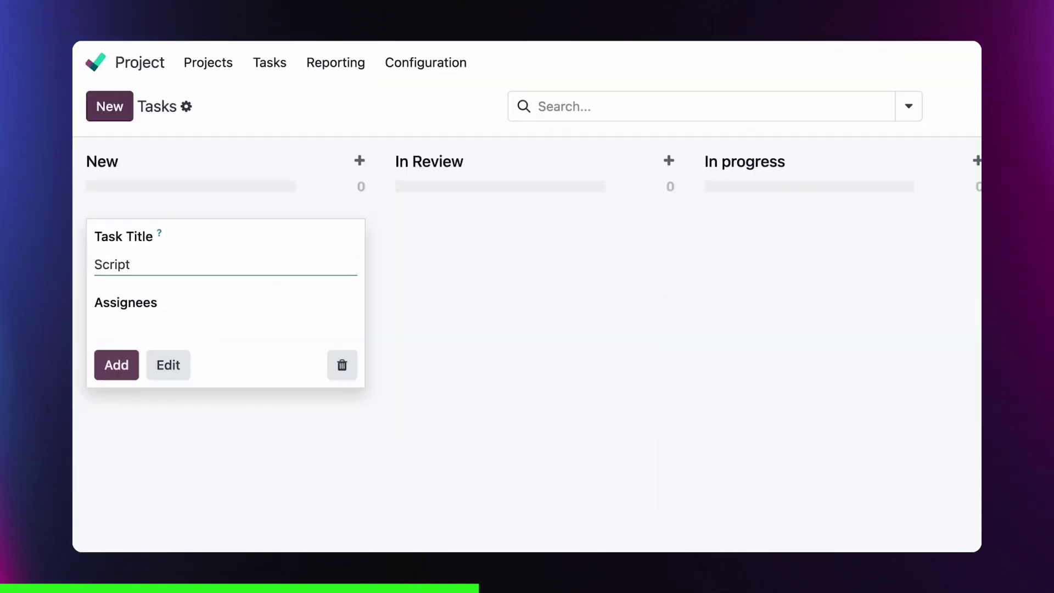
pyautogui.click(155, 330)
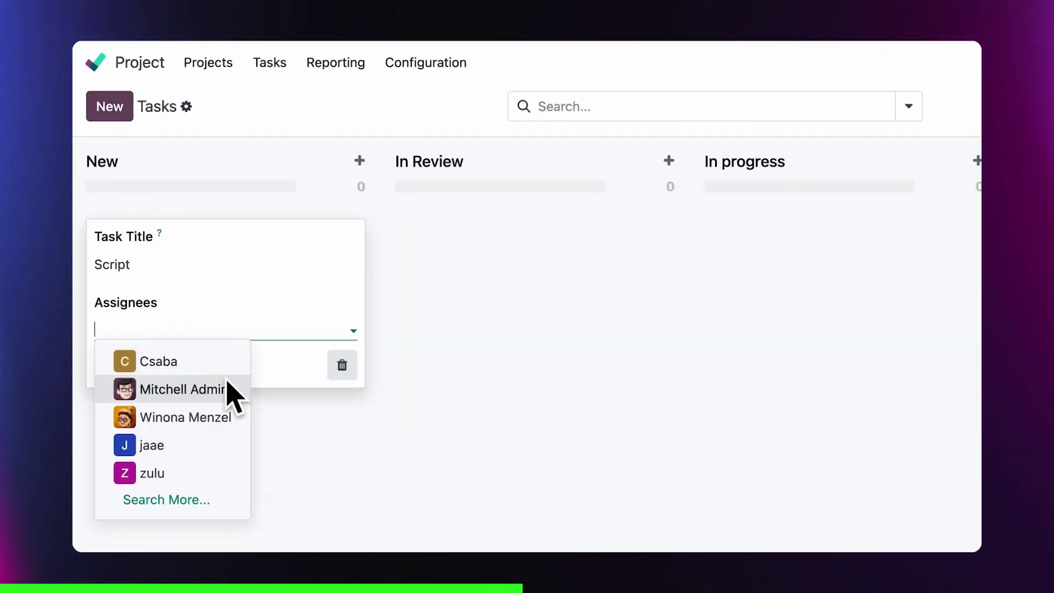
pyautogui.click(235, 390)
pyautogui.click(112, 369)
pyautogui.click(347, 250)
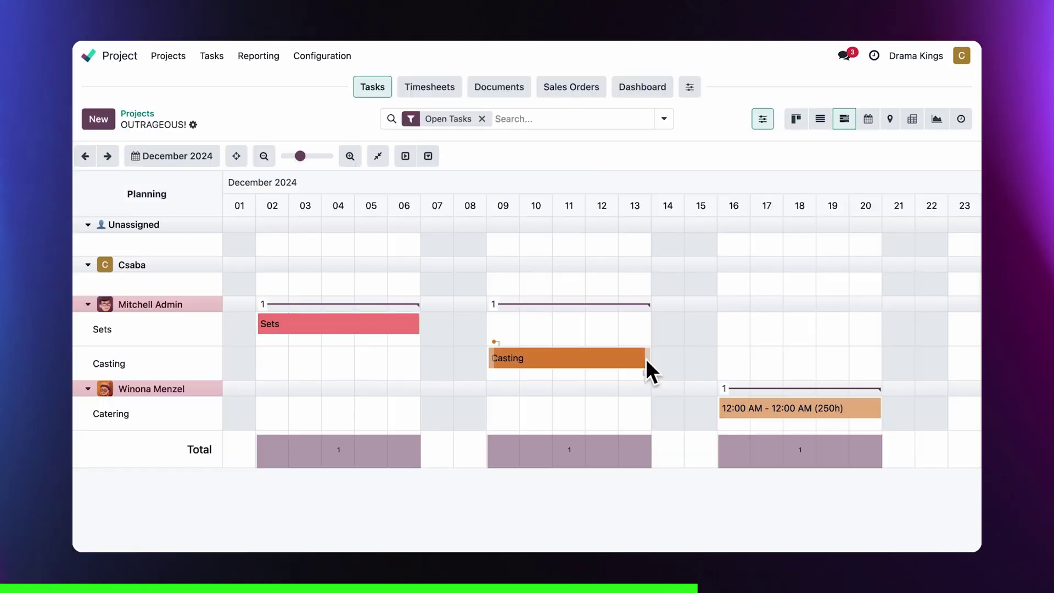
# Extend the Casting task to the 18th and start scheduling an activity for it.
pyautogui.moveTo(646, 358); pyautogui.dragTo(802, 354)
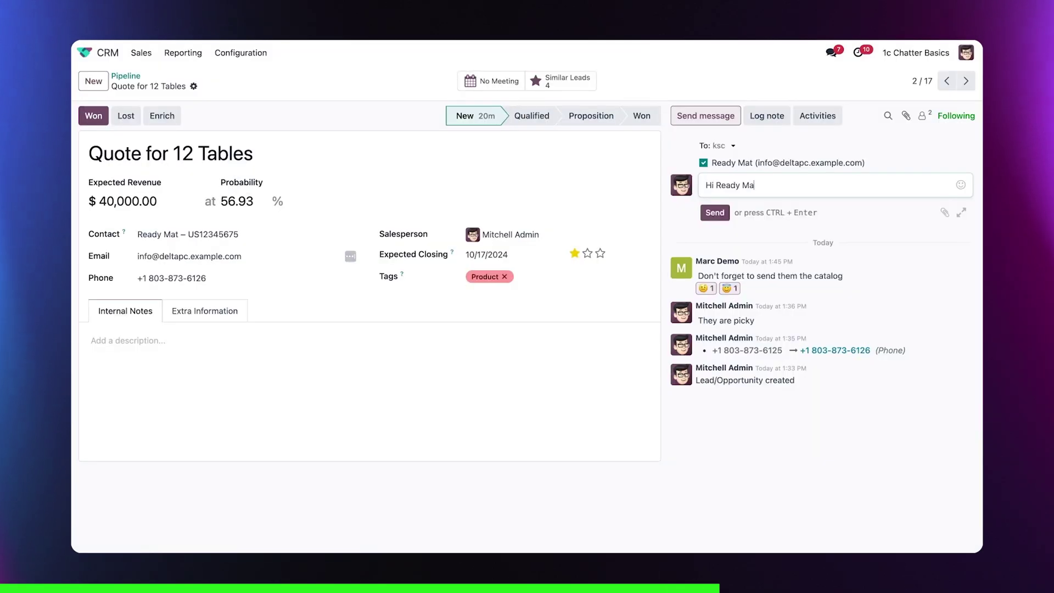
pyautogui.write(', here is the prod')
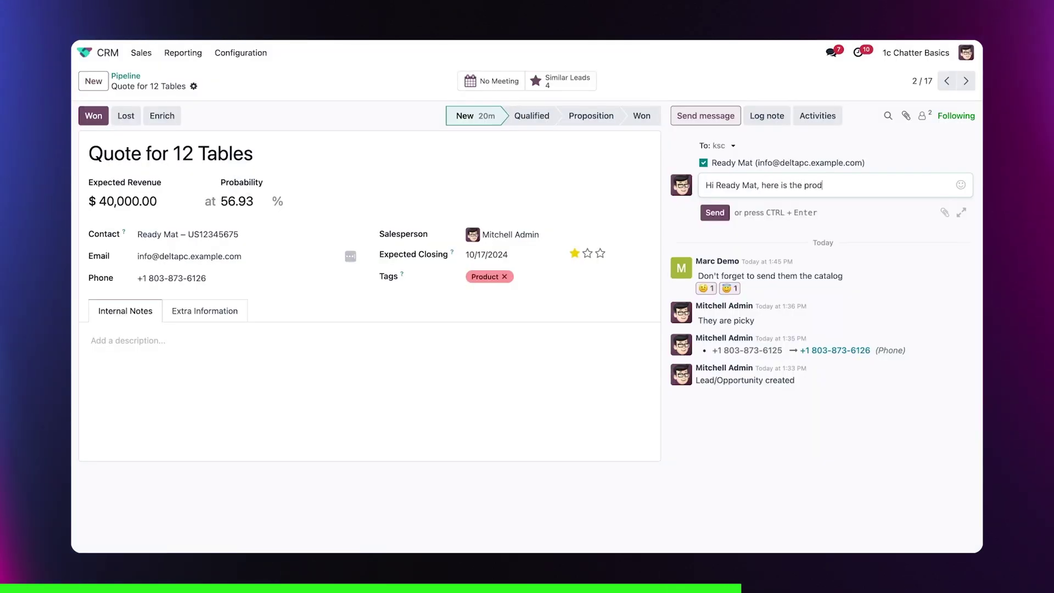
pyautogui.write('uct catalog')
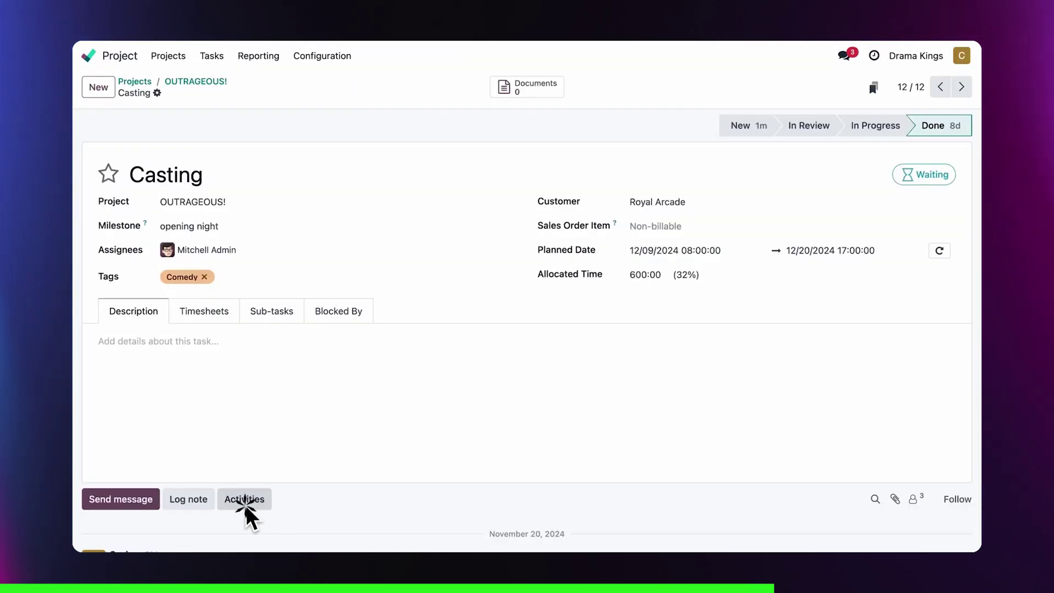
pyautogui.click(245, 499)
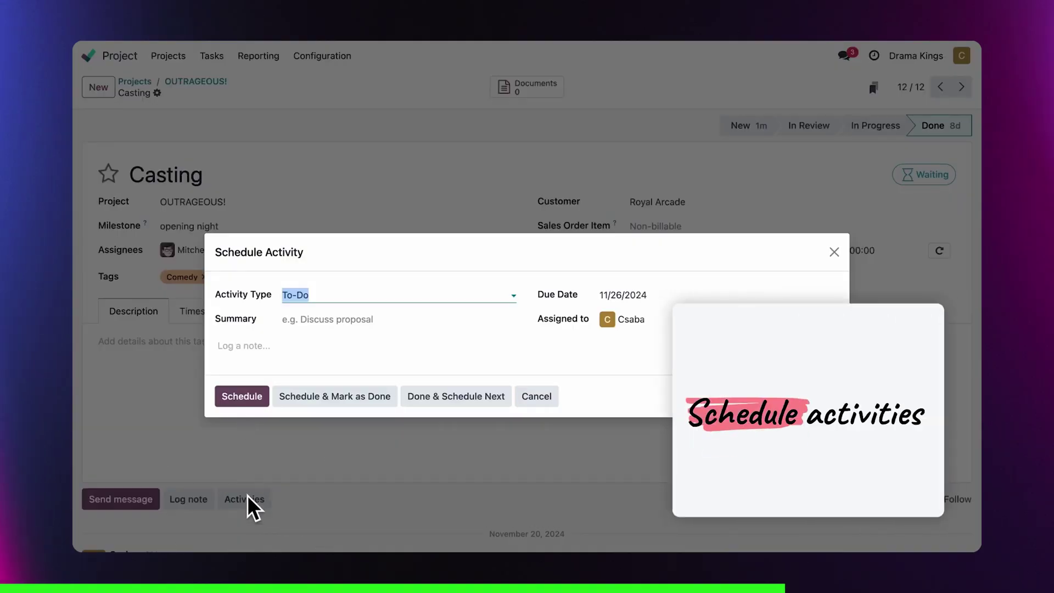
pyautogui.click(348, 306)
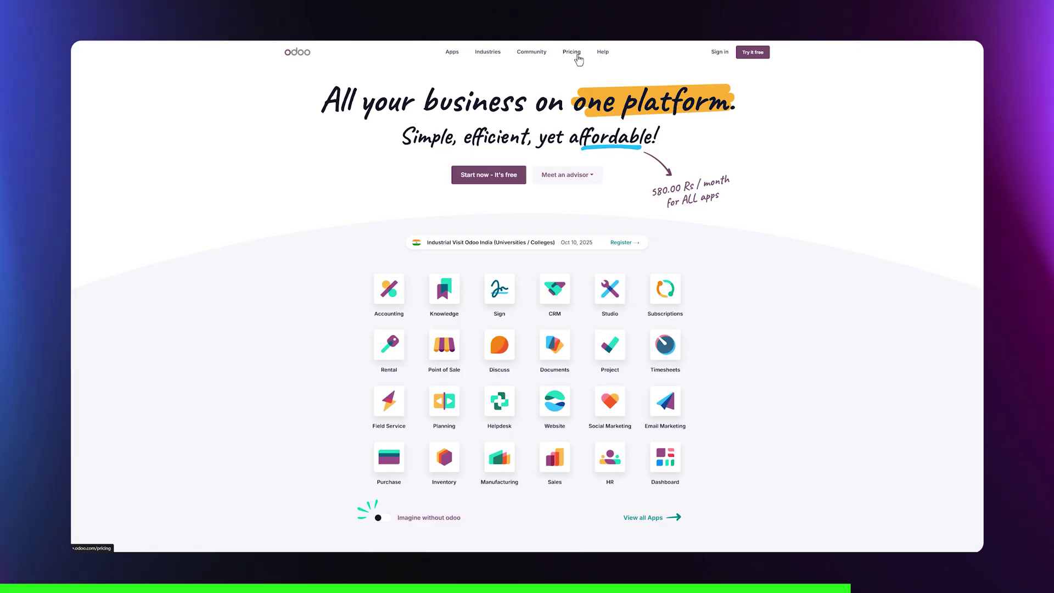
# Browse the Odoo pricing plans, select the support line, and scroll through the Choose your Apps page.
pyautogui.click(574, 51)
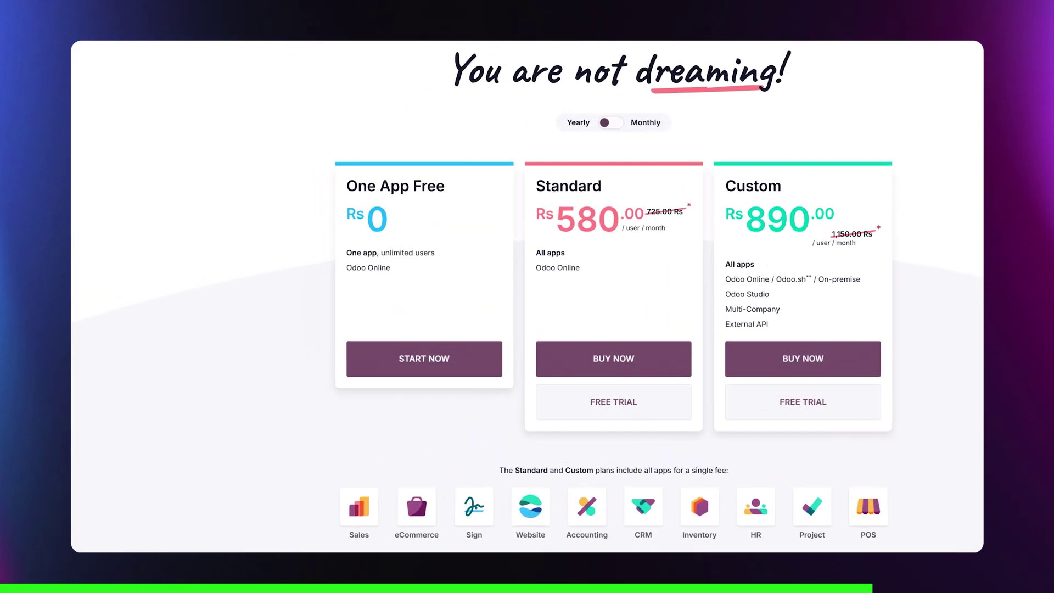
pyautogui.scroll(-5, 474, 331)
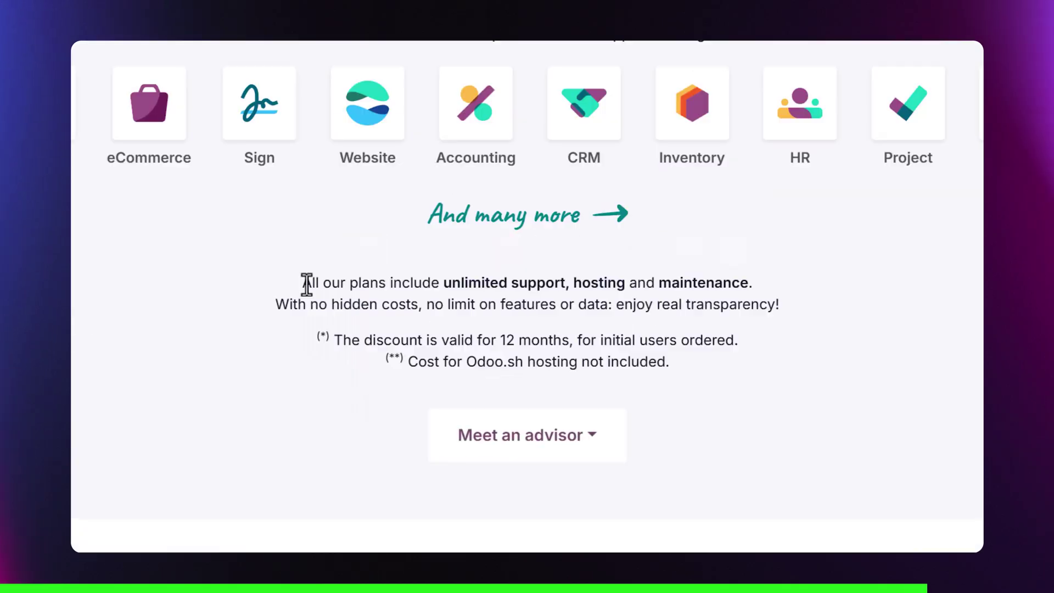
pyautogui.moveTo(433, 324); pyautogui.dragTo(623, 325)
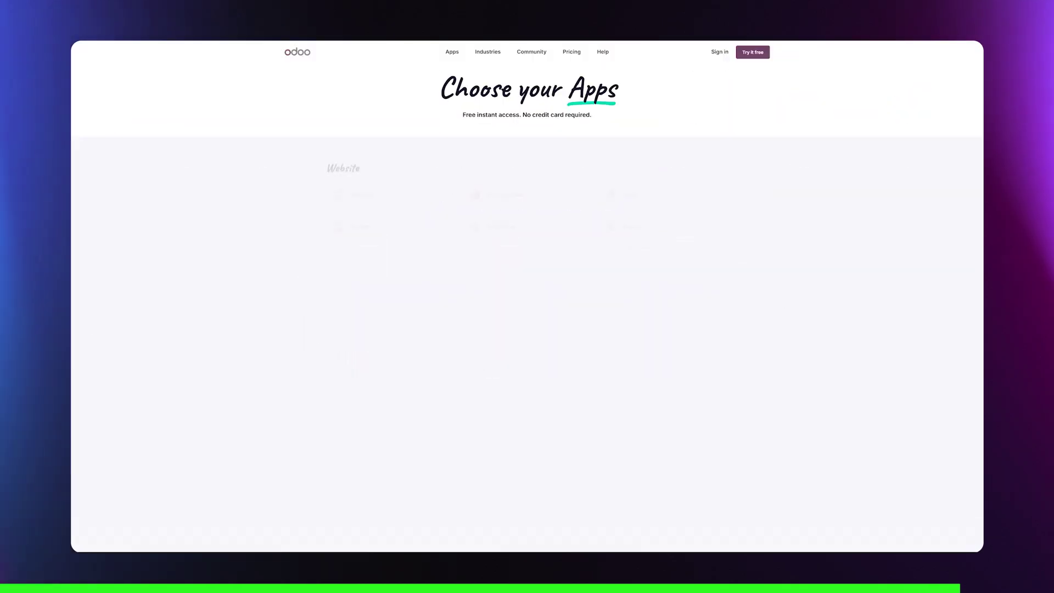
pyautogui.scroll(-3, 527, 307)
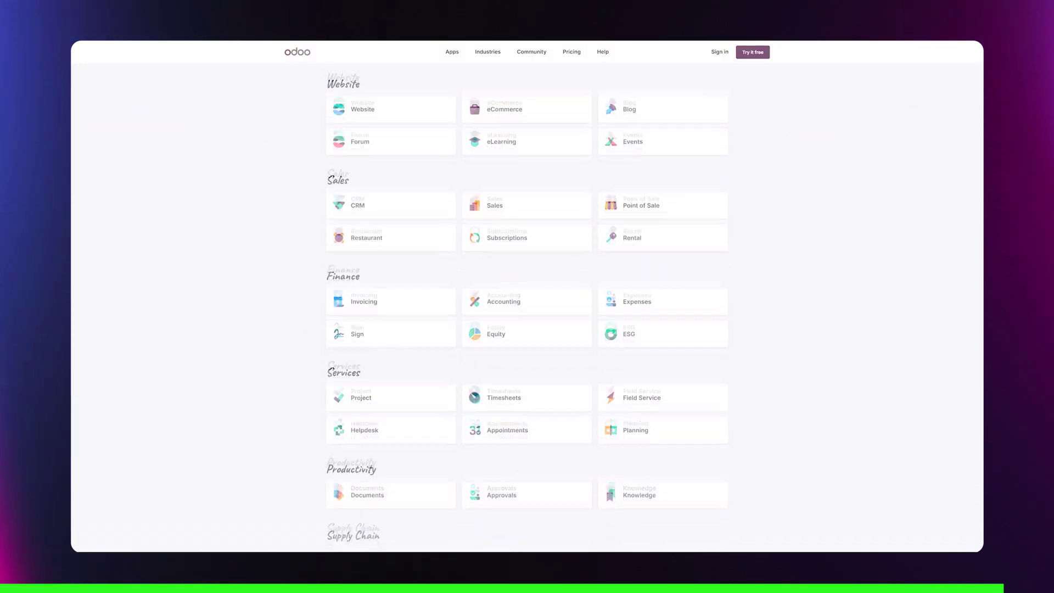
pyautogui.scroll(-3, 527, 307)
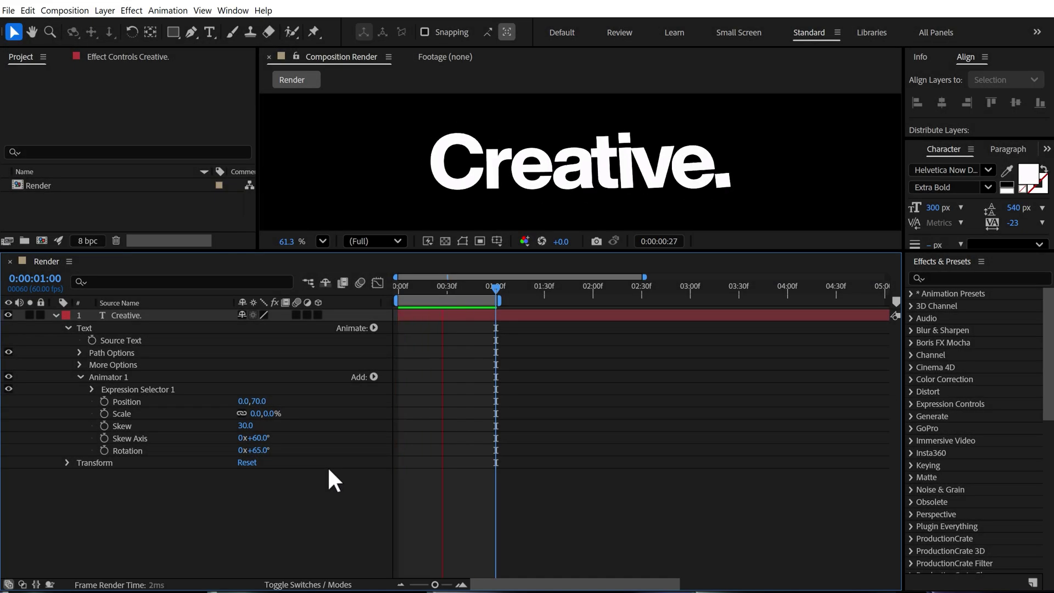
# At frame 39, duplicate Animator 1 to create Animator 2.
pyautogui.click(463, 290)
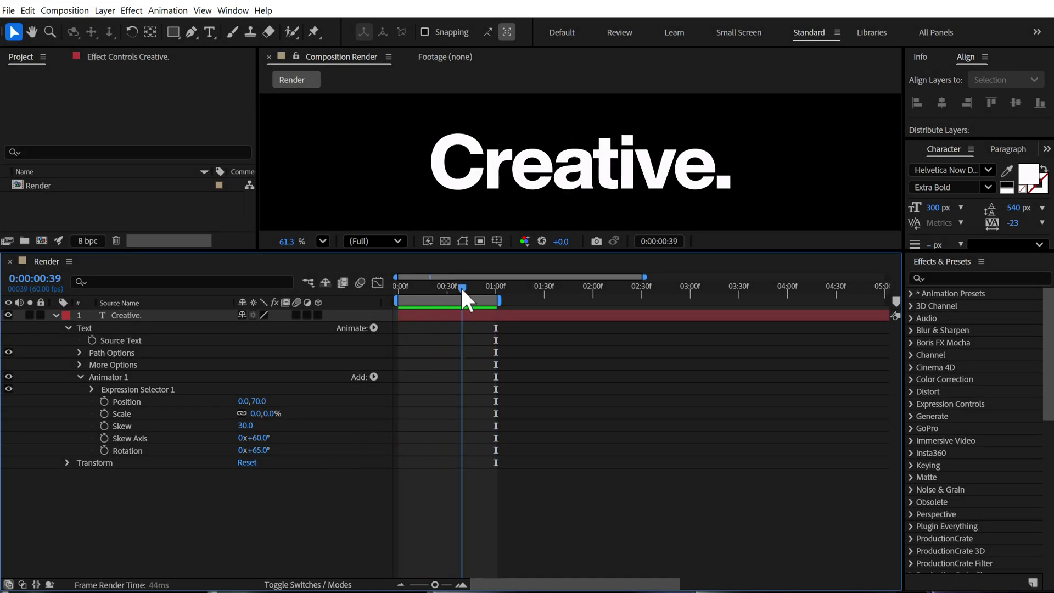
pyautogui.click(80, 377)
pyautogui.click(113, 376)
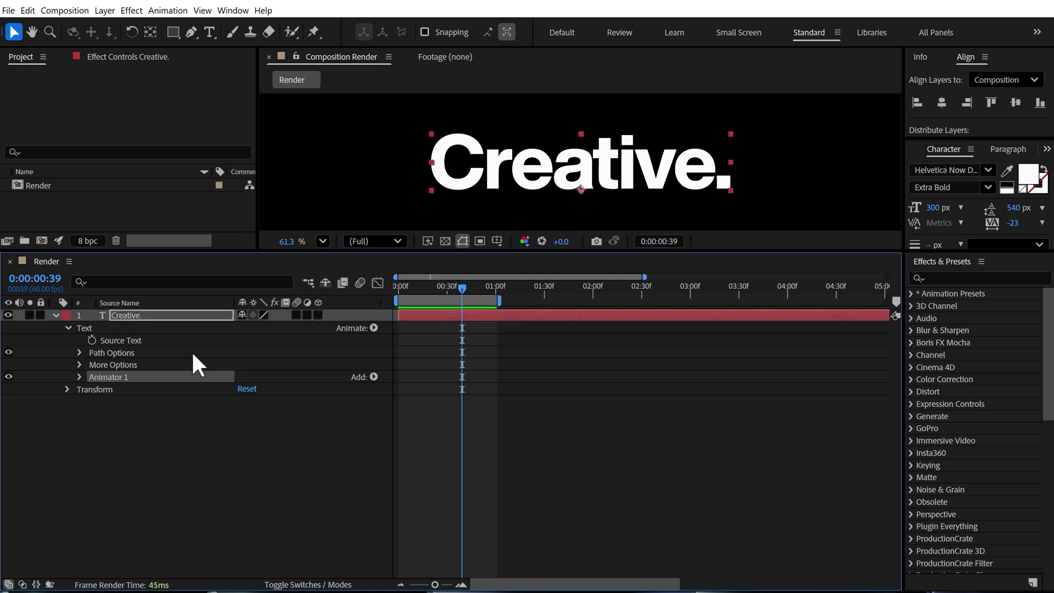
pyautogui.hotkey('ctrl', 'd')
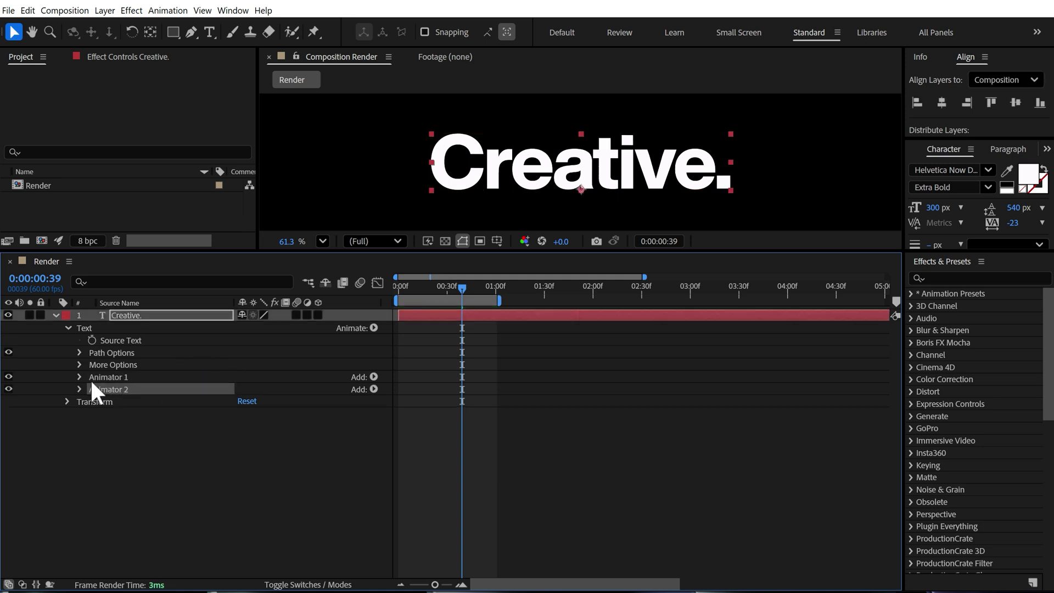
# Reveal Animator 2's Expression Selector Amount expression for editing.
pyautogui.click(80, 389)
pyautogui.click(91, 401)
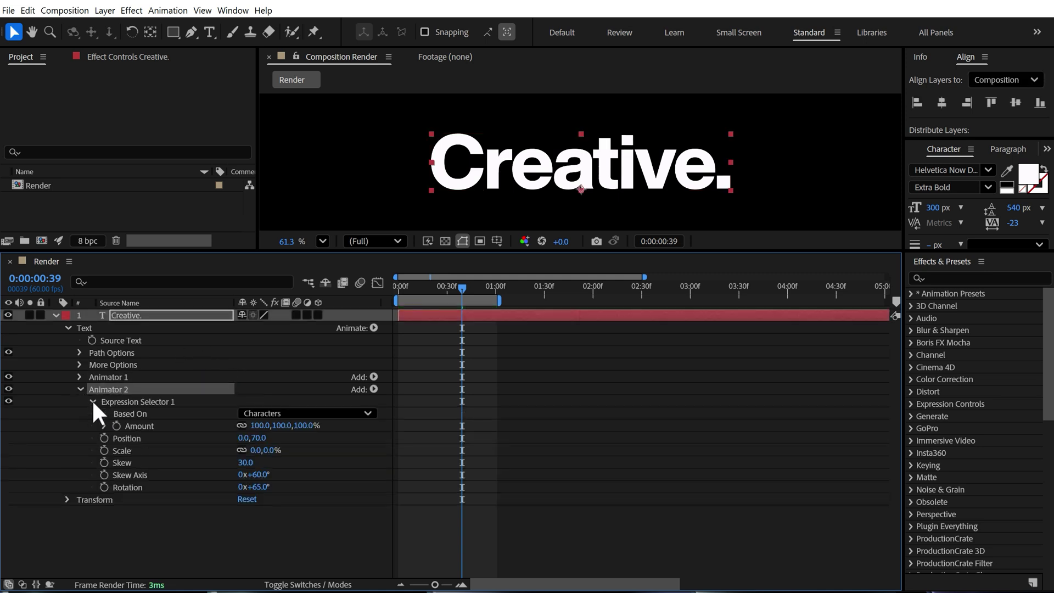
pyautogui.click(104, 427)
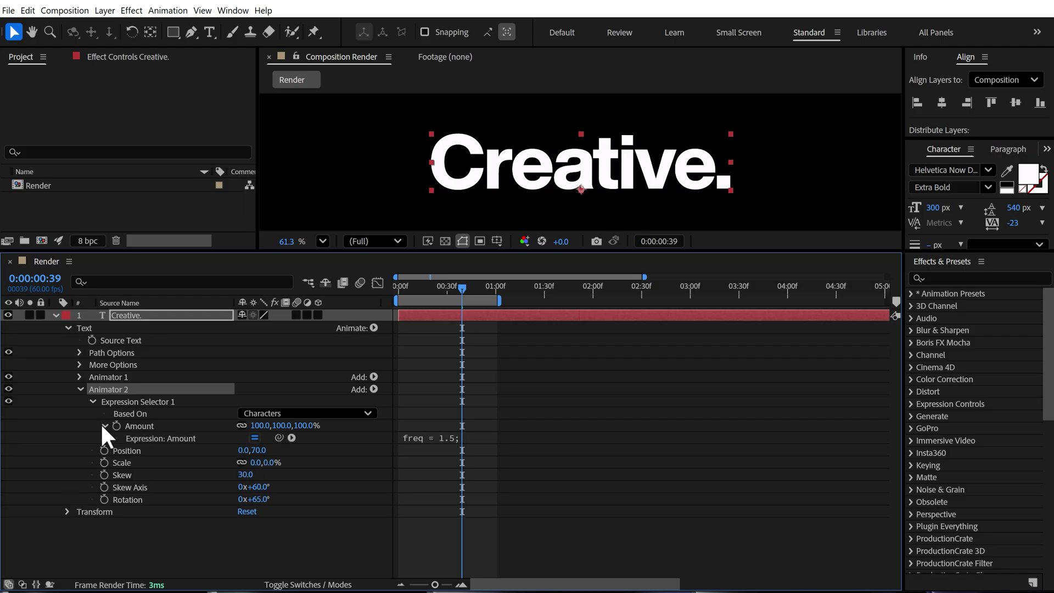
pyautogui.click(412, 446)
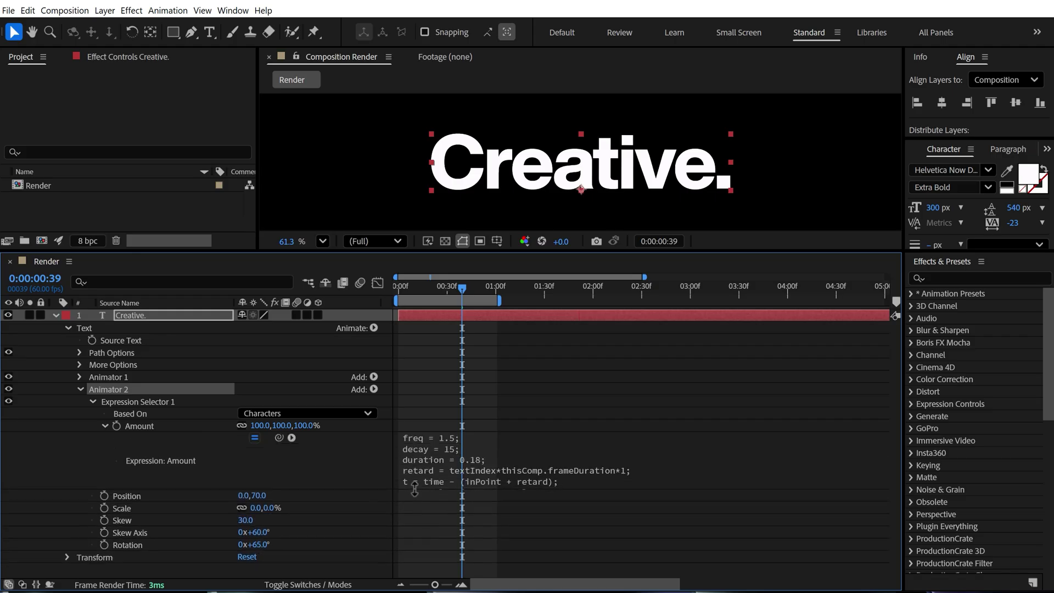
pyautogui.click(509, 441)
# Change the bounce expression to freq 1, decay 8 and duration 0.25, then preview.
pyautogui.click(494, 437)
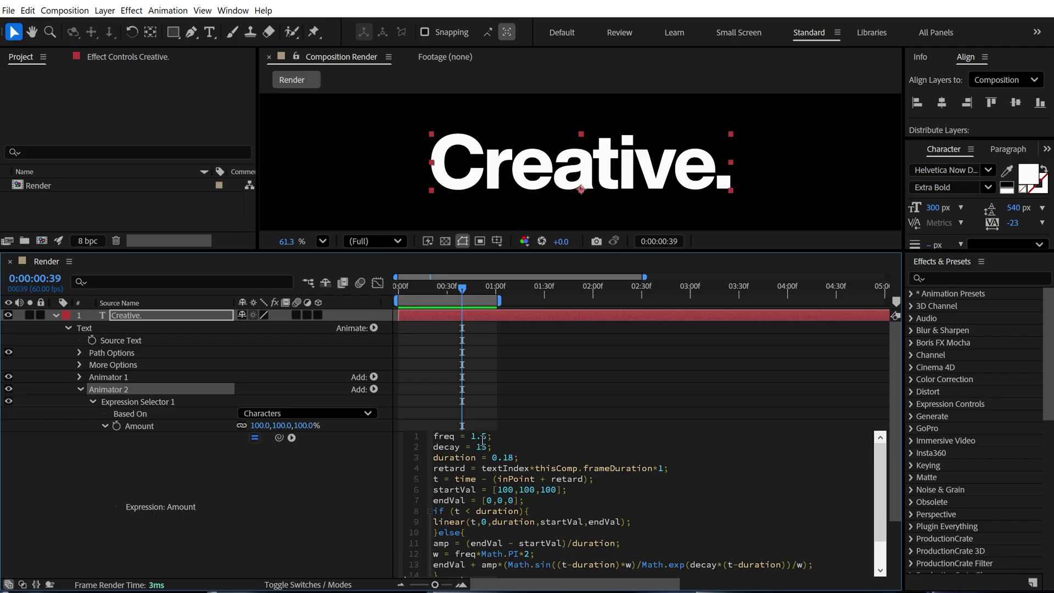
pyautogui.press('Delete')
pyautogui.press('BackSpace')
pyautogui.click(489, 447)
pyautogui.press('BackSpace')
pyautogui.press('BackSpace')
pyautogui.write('25')
pyautogui.click(408, 286)
pyautogui.press('space')
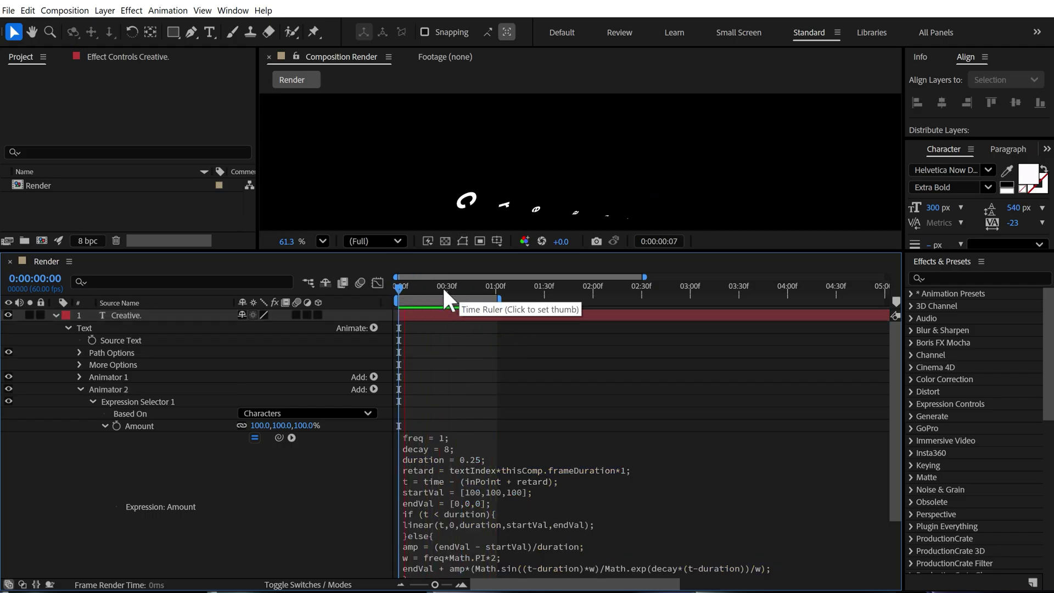
# Set Animator 2's Position to -25, -30.
pyautogui.click(104, 426)
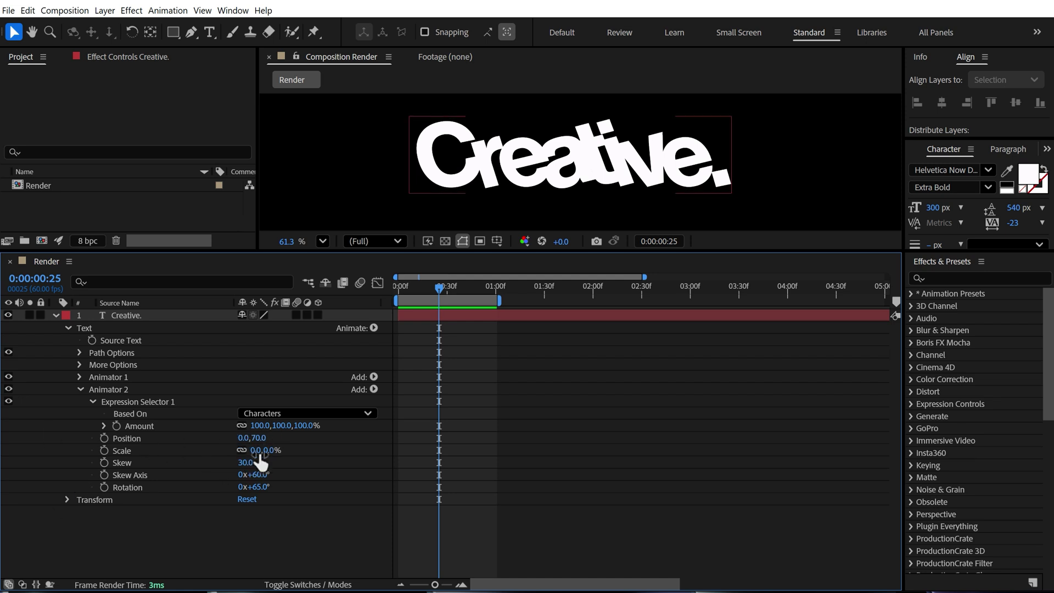
pyautogui.click(242, 438)
pyautogui.write('-25')
pyautogui.press('Tab')
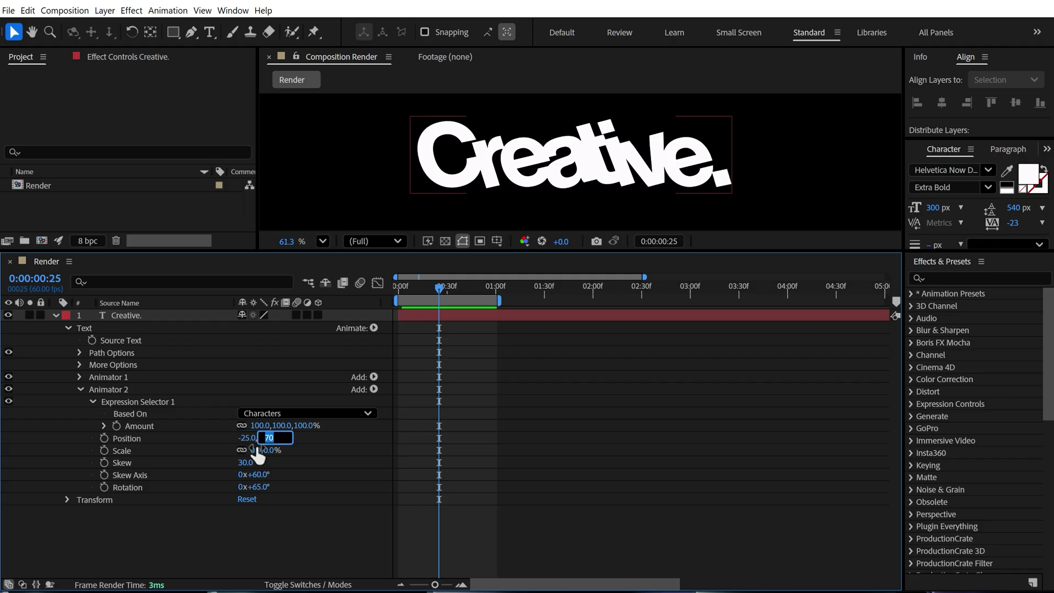
pyautogui.write('-30')
pyautogui.press('Return')
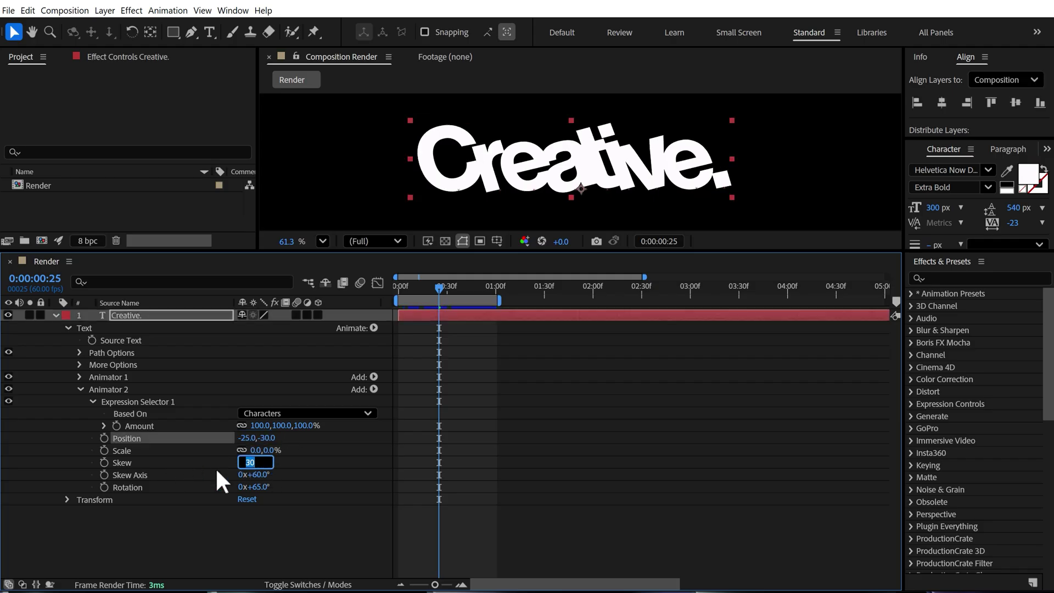
# Remove Animator 2's Scale, set Skew Axis 0° and Rotation 40°, then preview.
pyautogui.click(117, 451)
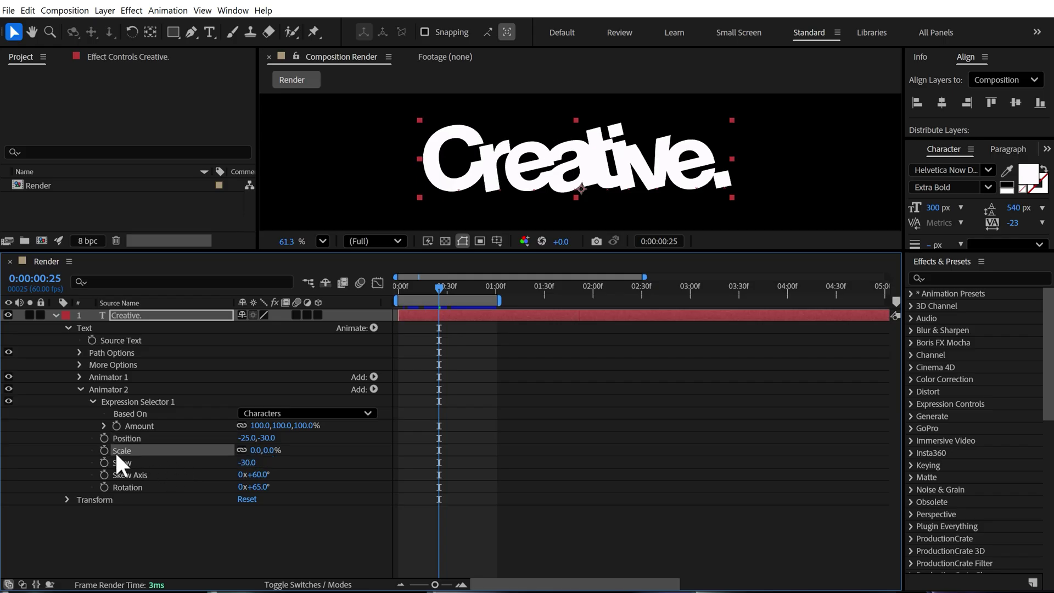
pyautogui.press('Delete')
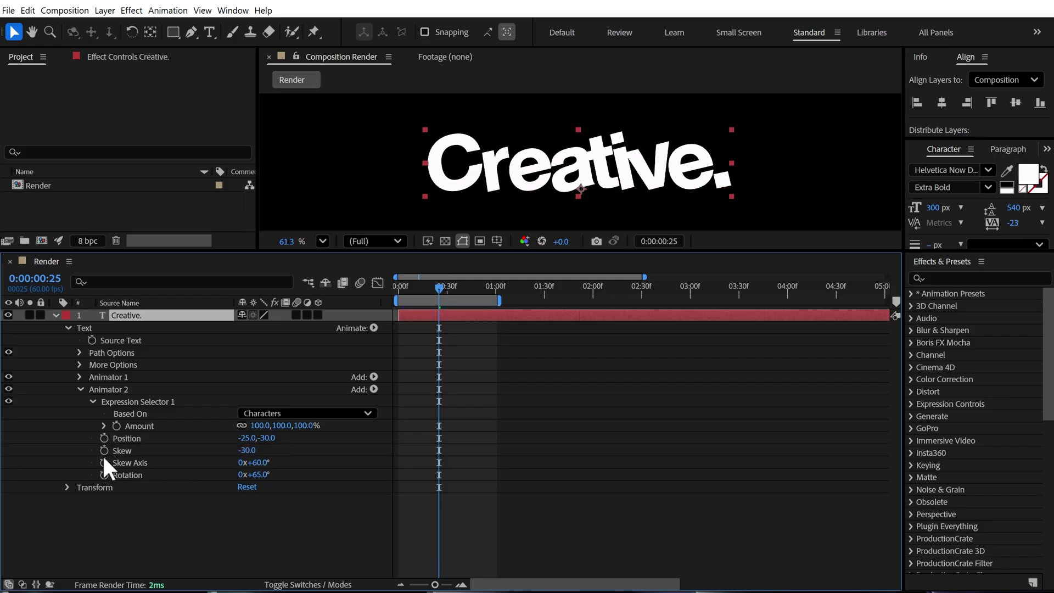
pyautogui.click(257, 463)
pyautogui.write('0')
pyautogui.click(259, 474)
pyautogui.write('40')
pyautogui.press('Return')
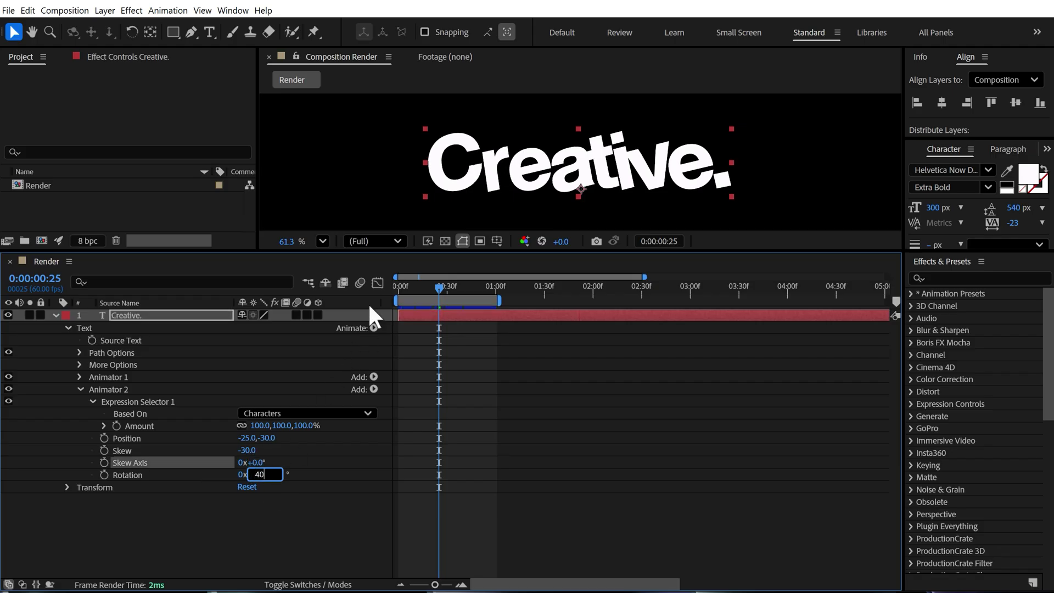
pyautogui.press('Home')
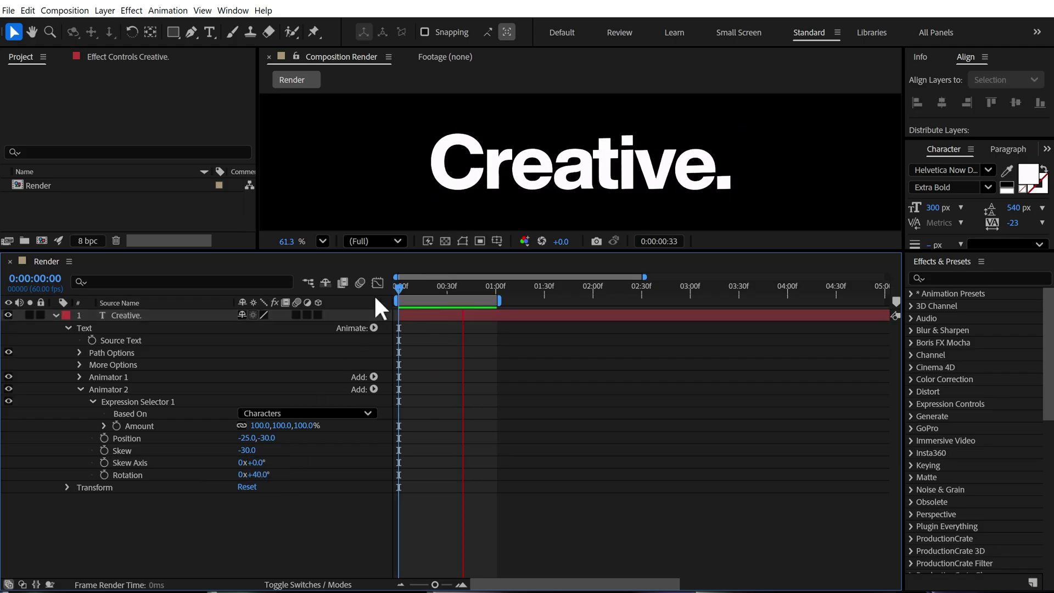
pyautogui.press('space')
pyautogui.moveTo(424, 287); pyautogui.dragTo(442, 308)
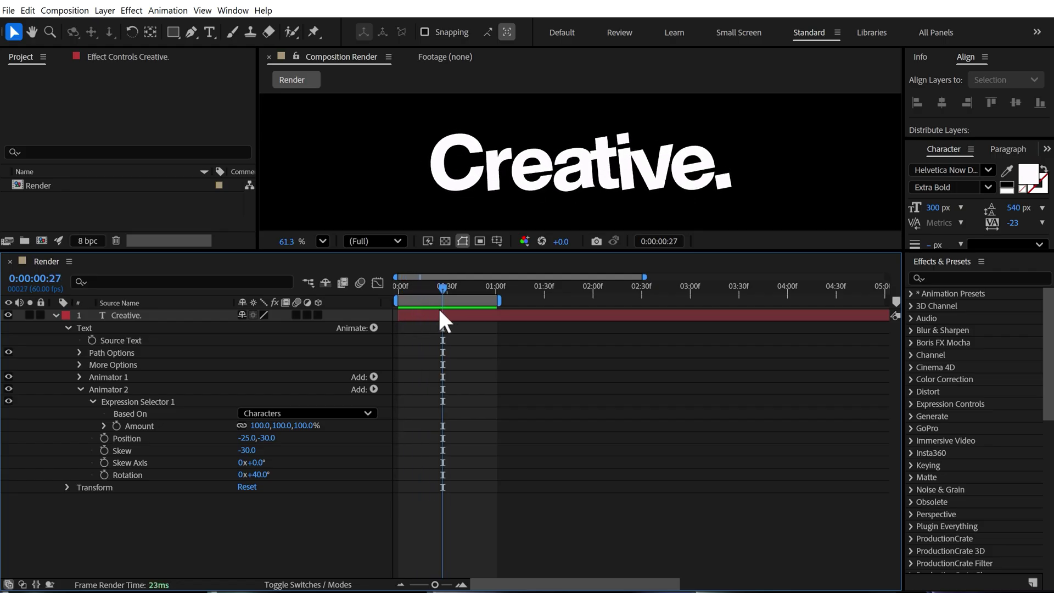
# Add a Tracking property to Animator 2 on the Creative. layer.
pyautogui.click(430, 315)
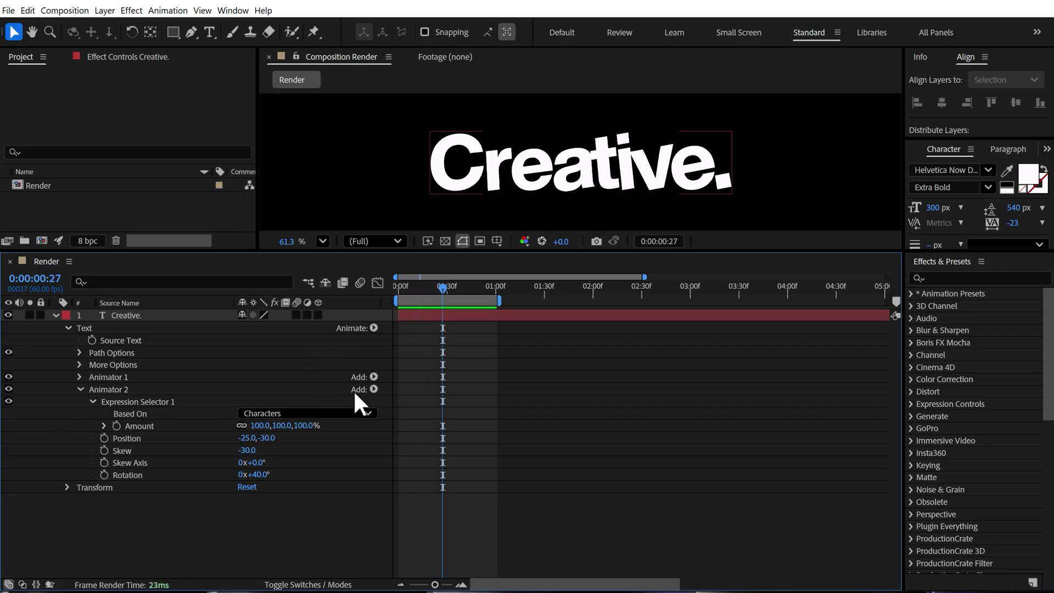
pyautogui.click(117, 386)
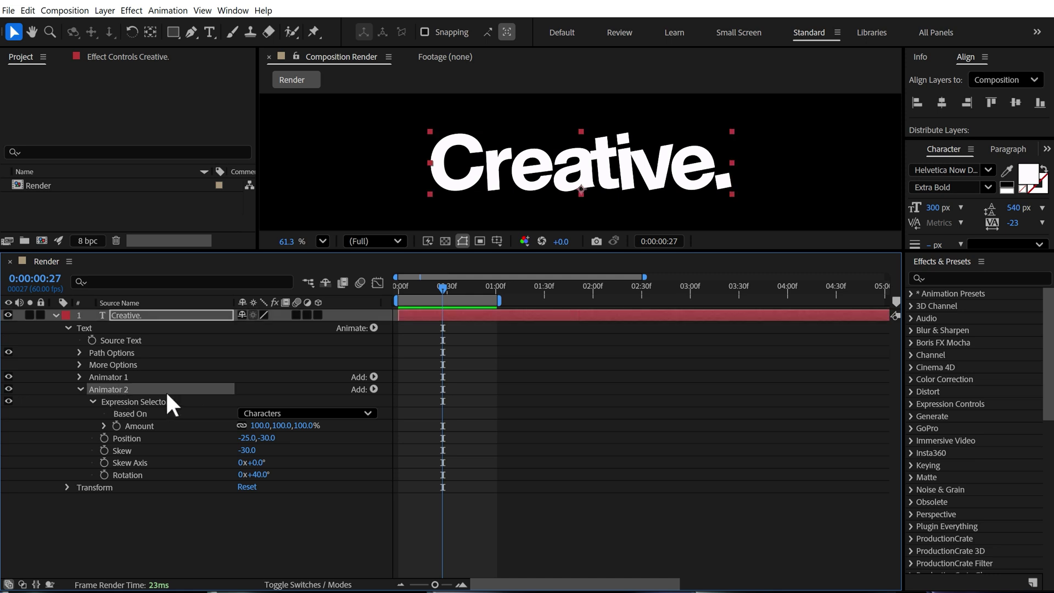
pyautogui.click(374, 388)
pyautogui.moveTo(405, 395)
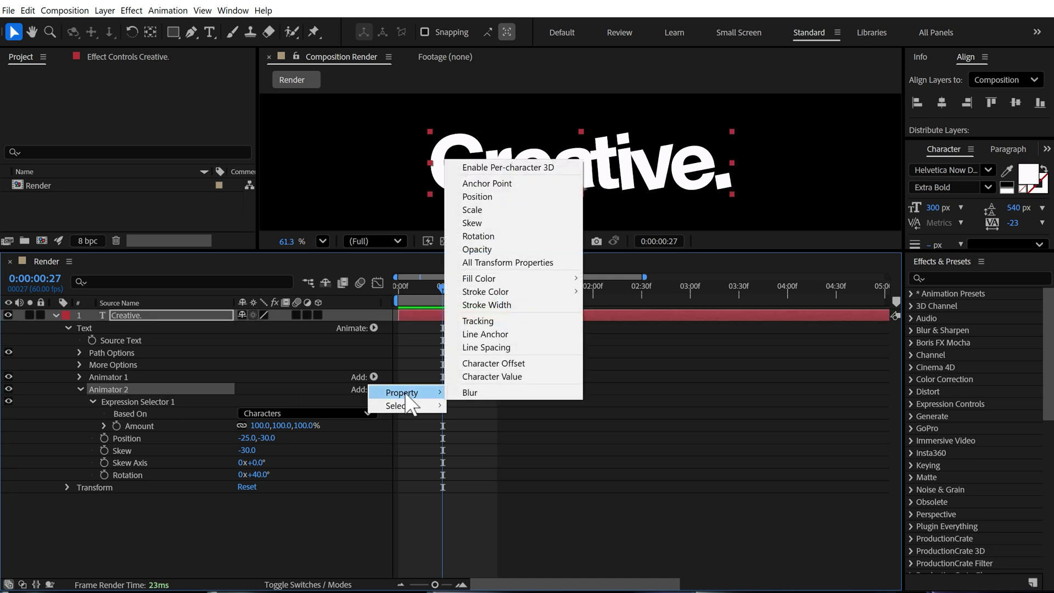
pyautogui.click(486, 320)
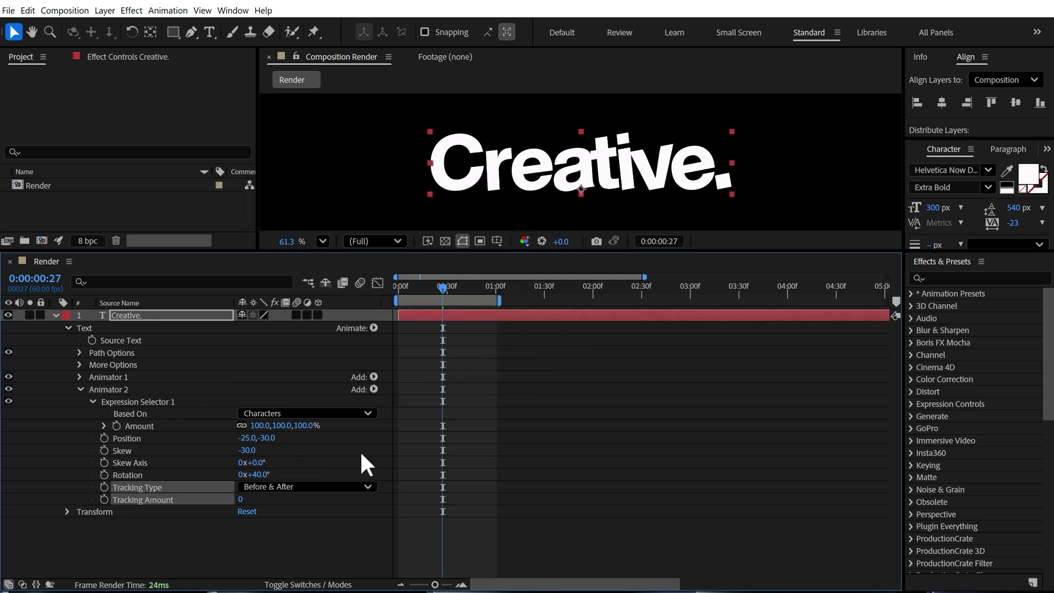
# Add a Blur property to Animator 2 with horizontal blur 20.
pyautogui.click(374, 389)
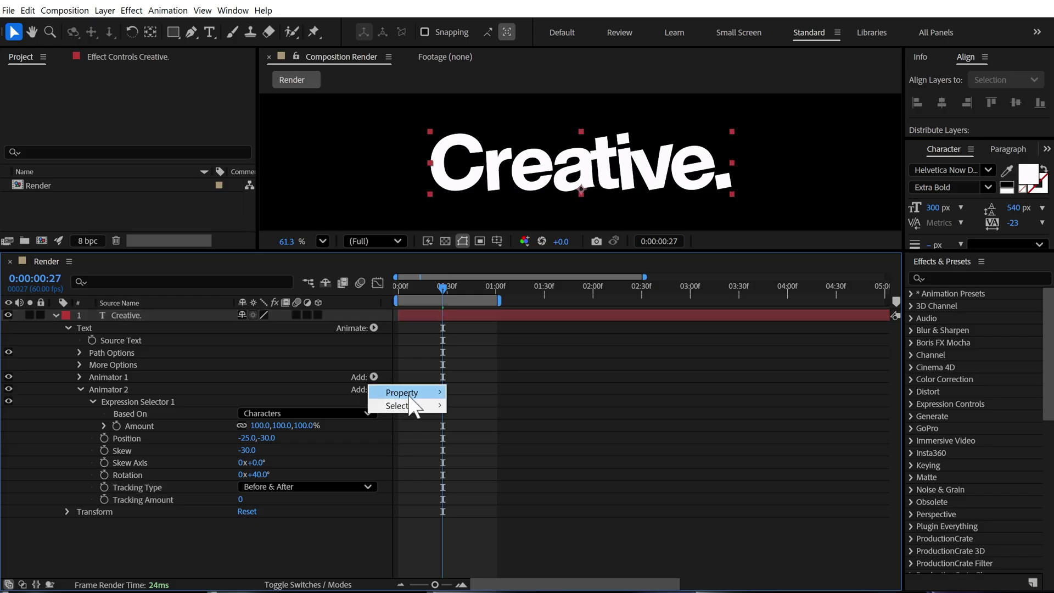
pyautogui.moveTo(405, 393)
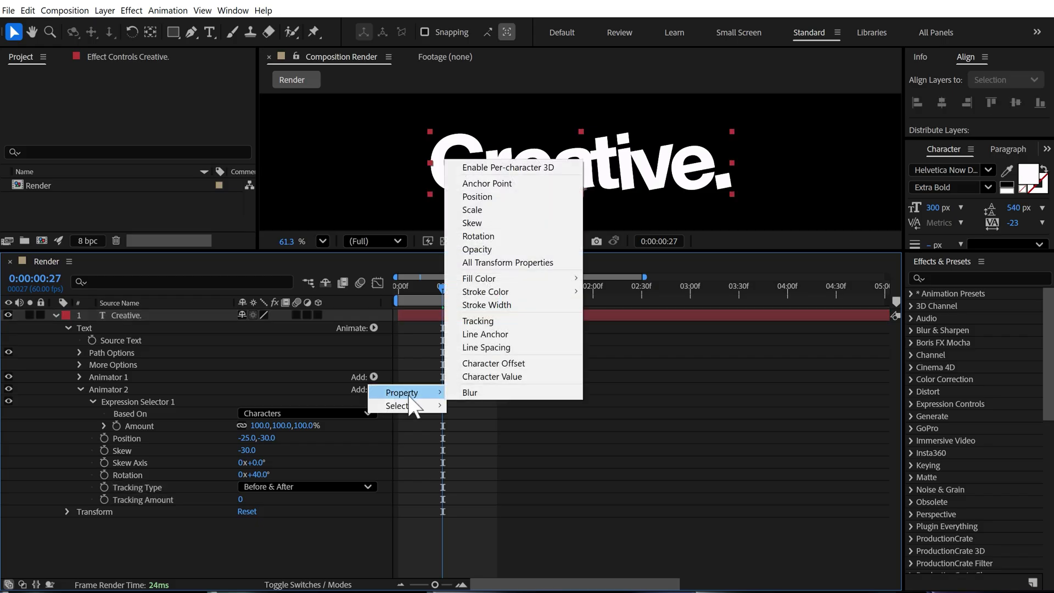
pyautogui.click(470, 392)
pyautogui.press('Return')
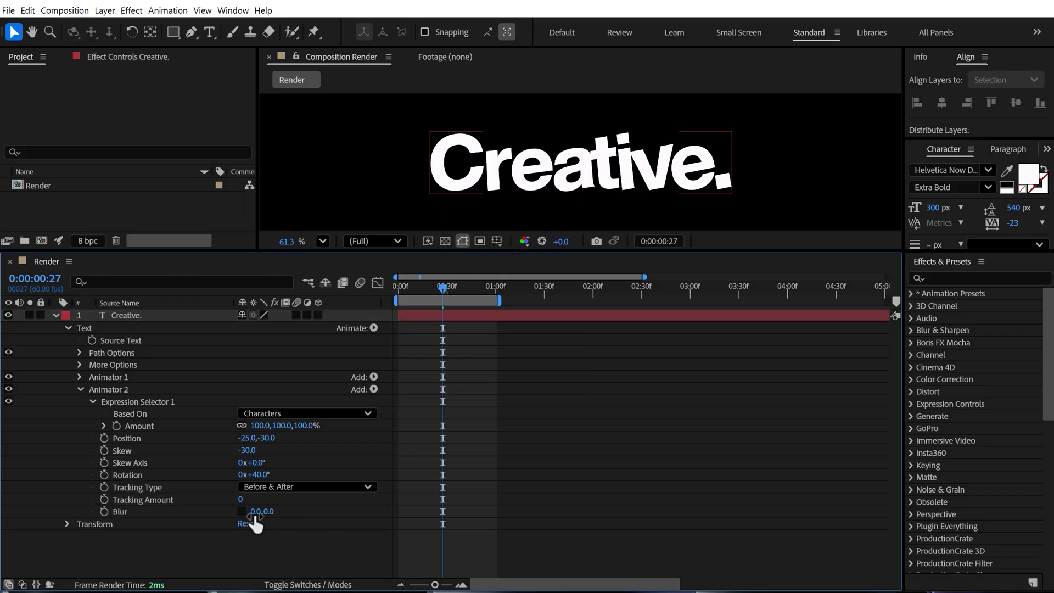
pyautogui.click(256, 511)
pyautogui.write('20')
pyautogui.press('Return')
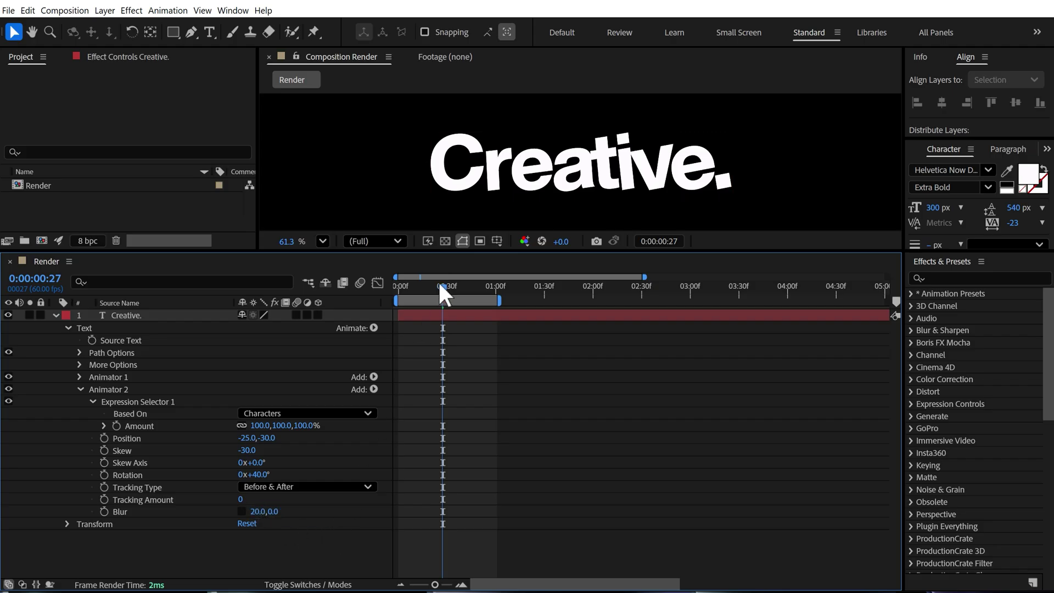
pyautogui.moveTo(441, 287); pyautogui.dragTo(420, 301)
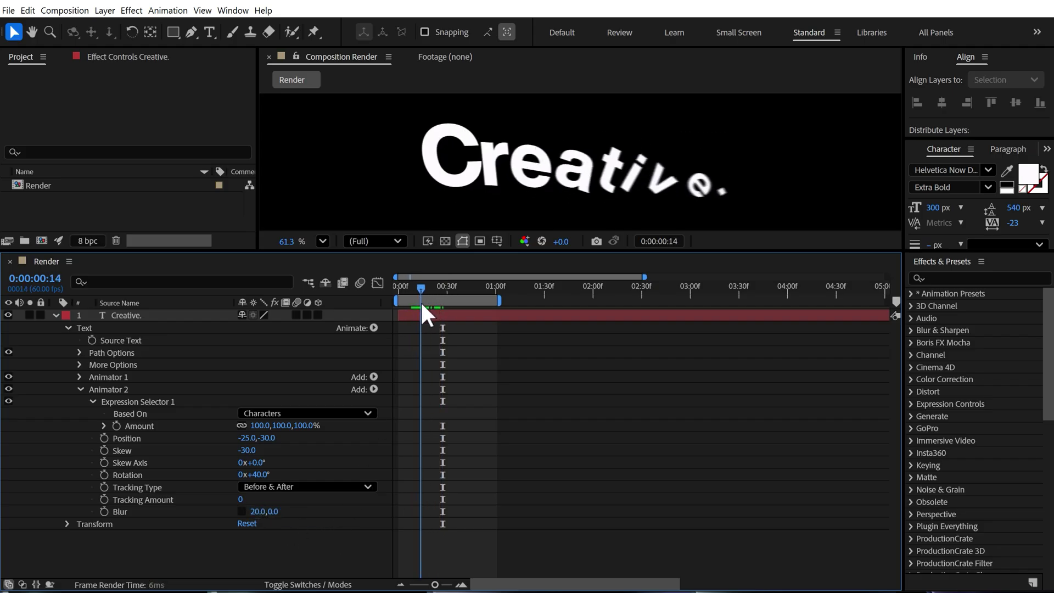
# Enable motion blur on the title layer and set Tracking Amount to -120.
pyautogui.click(295, 314)
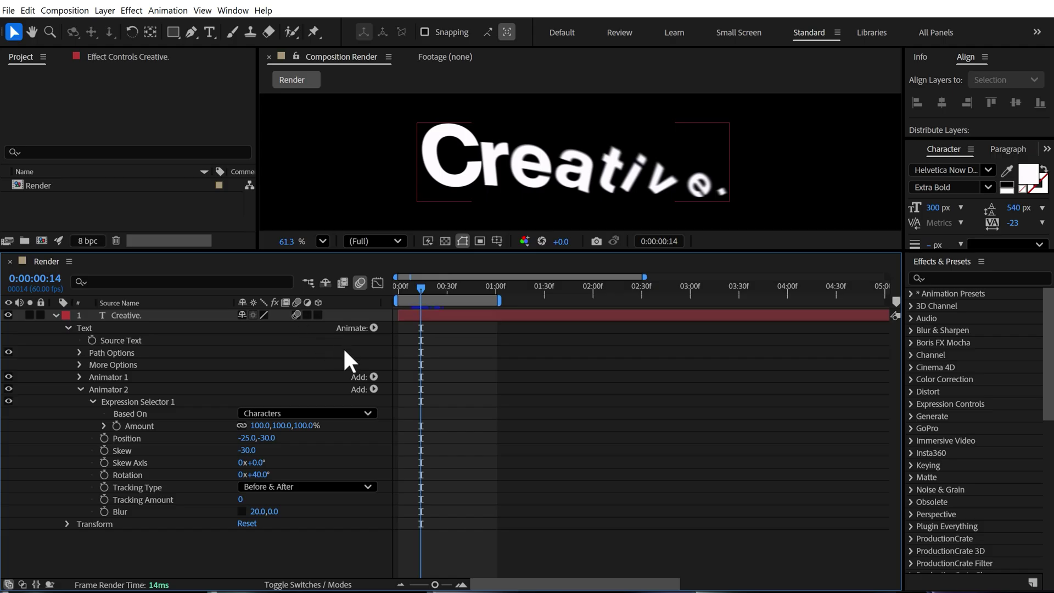
pyautogui.click(240, 500)
pyautogui.write('12')
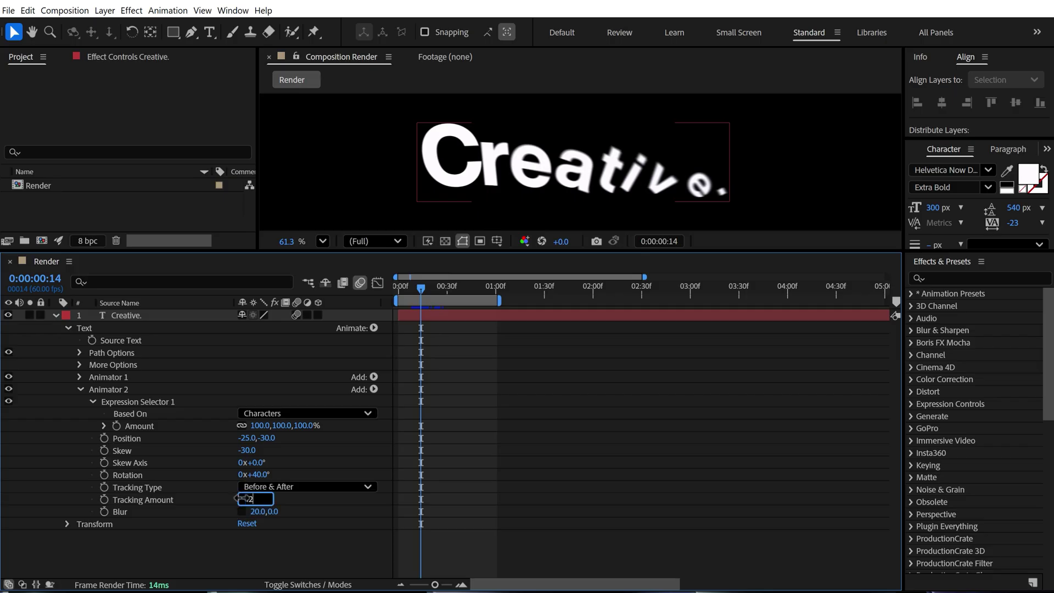
pyautogui.write('0')
pyautogui.press('Return')
pyautogui.click(252, 499)
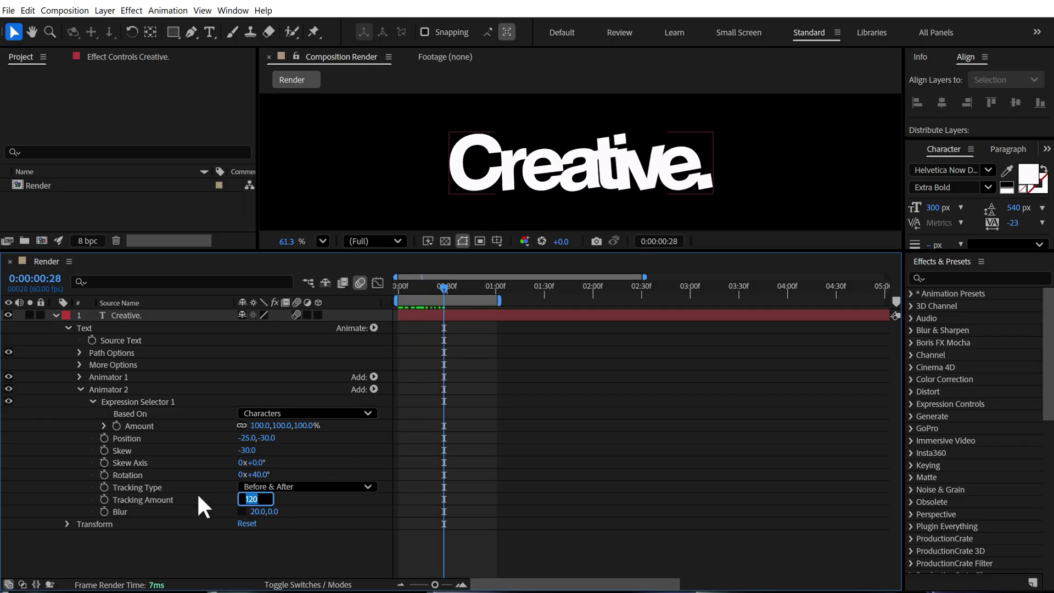
pyautogui.write('-120')
# Preview the animation and stop at frame 25, where the title is sharp.
pyautogui.moveTo(393, 292); pyautogui.dragTo(364, 308)
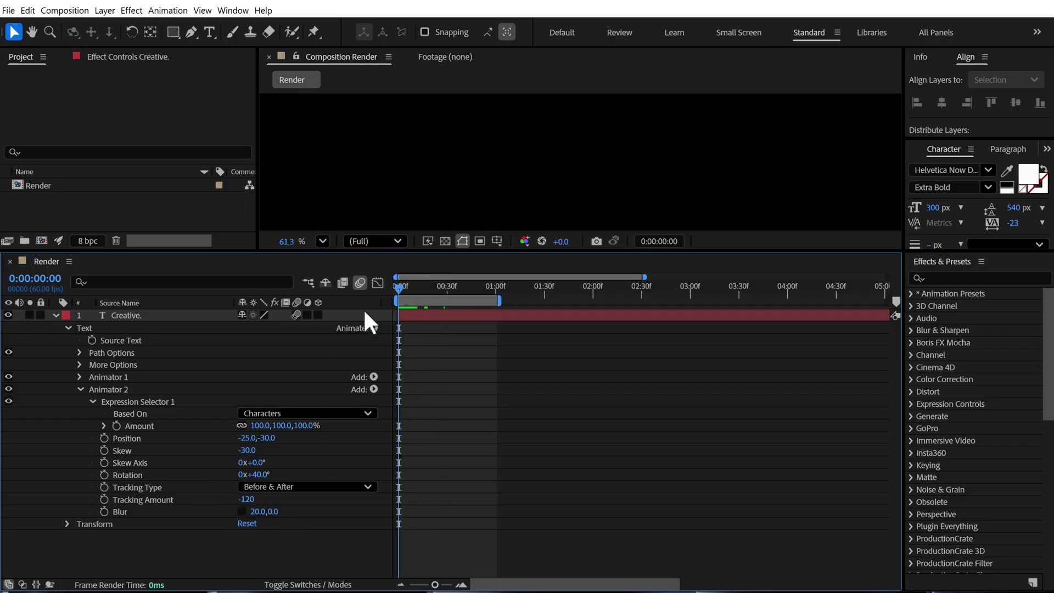
pyautogui.press('space')
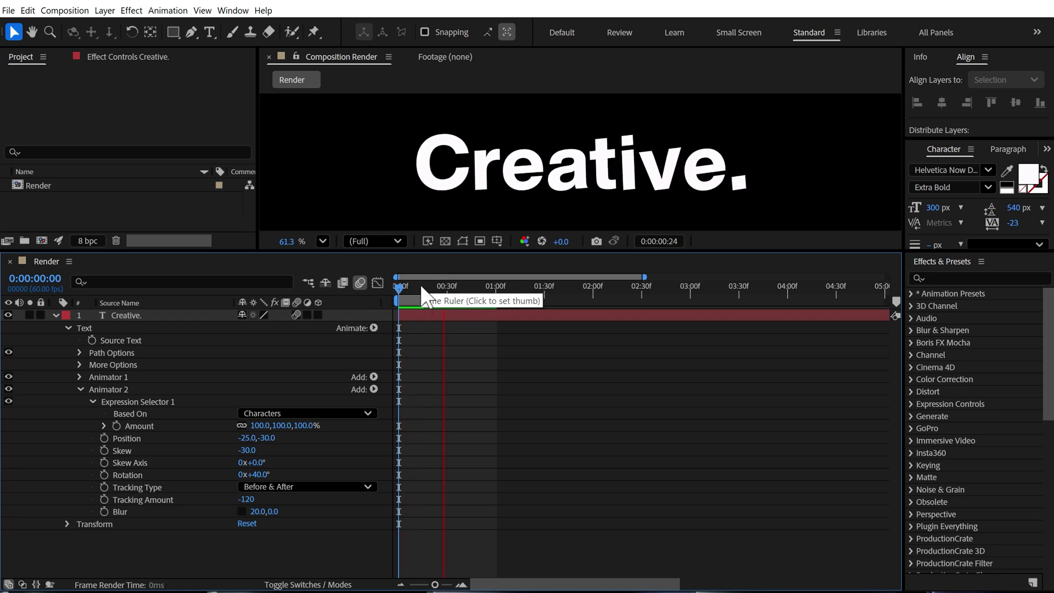
pyautogui.click(416, 290)
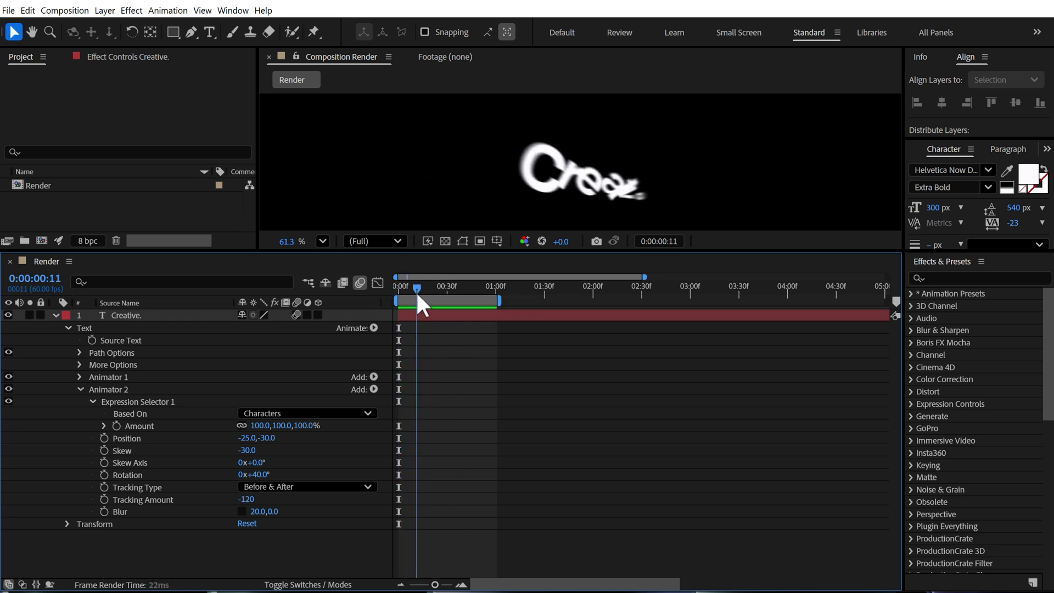
pyautogui.moveTo(416, 291); pyautogui.dragTo(438, 295)
# Deselect the Creative. layer and preview the intro animation from the start.
pyautogui.click(440, 307)
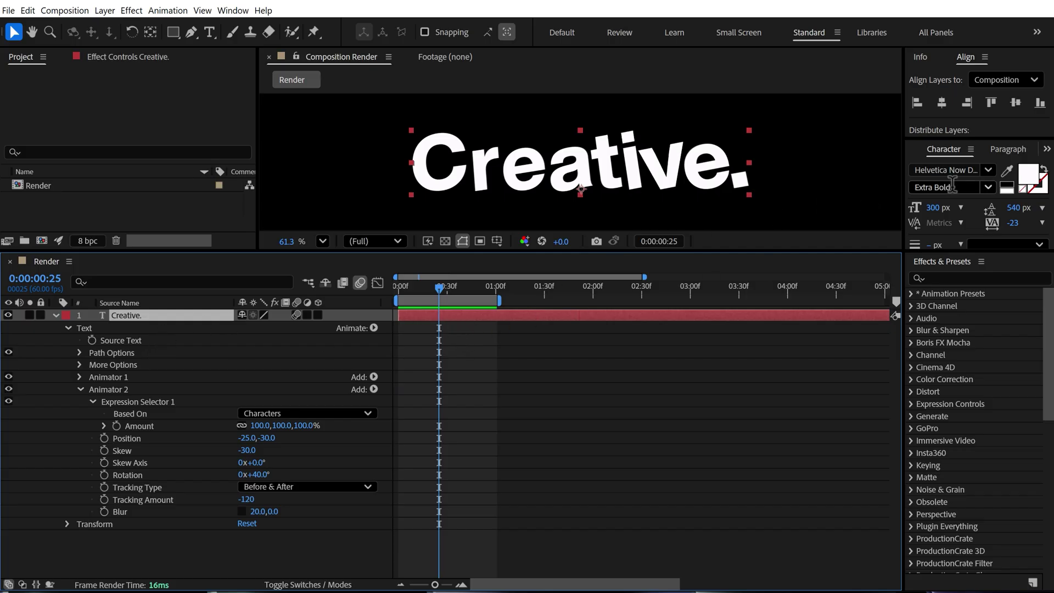
pyautogui.click(1002, 149)
pyautogui.click(223, 10)
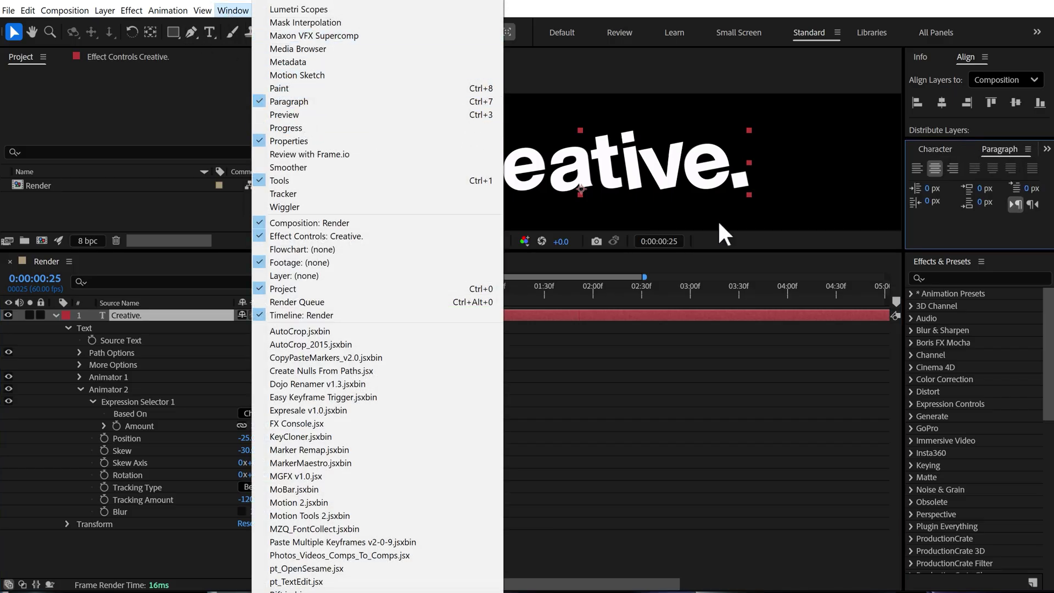
pyautogui.click(755, 409)
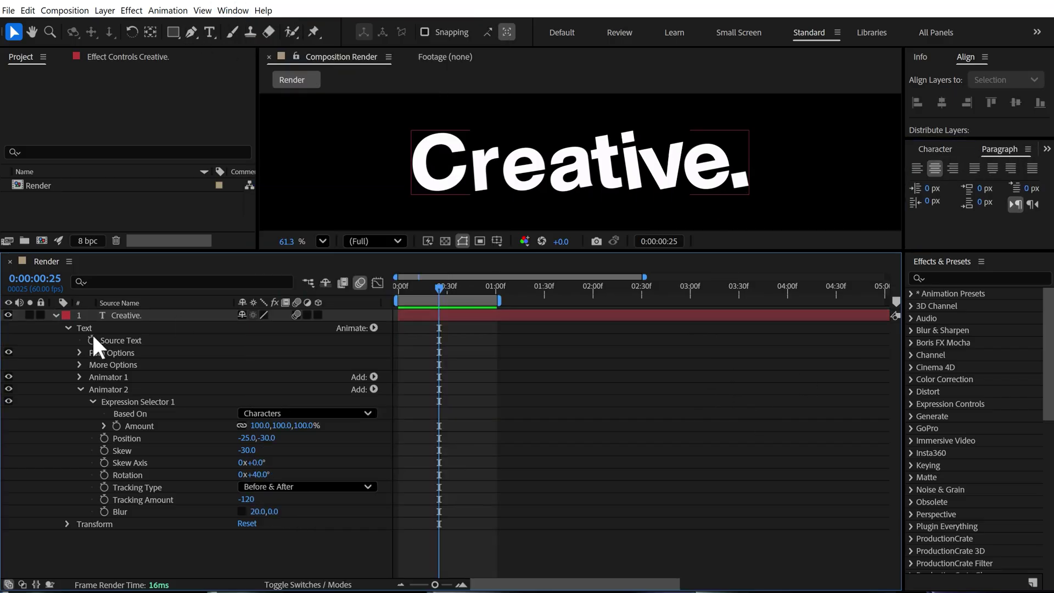
pyautogui.click(143, 316)
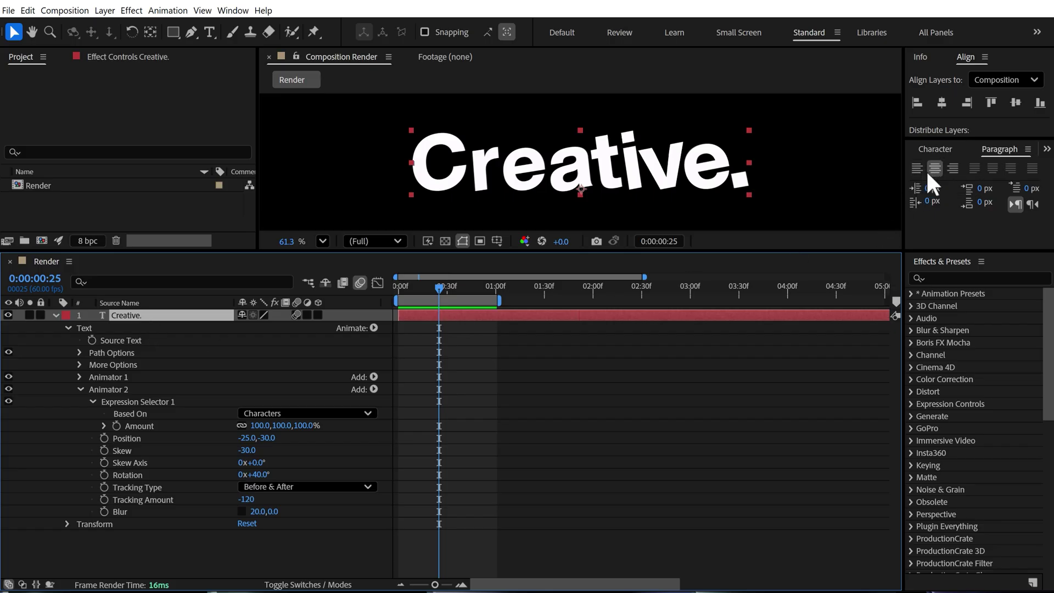
pyautogui.click(623, 435)
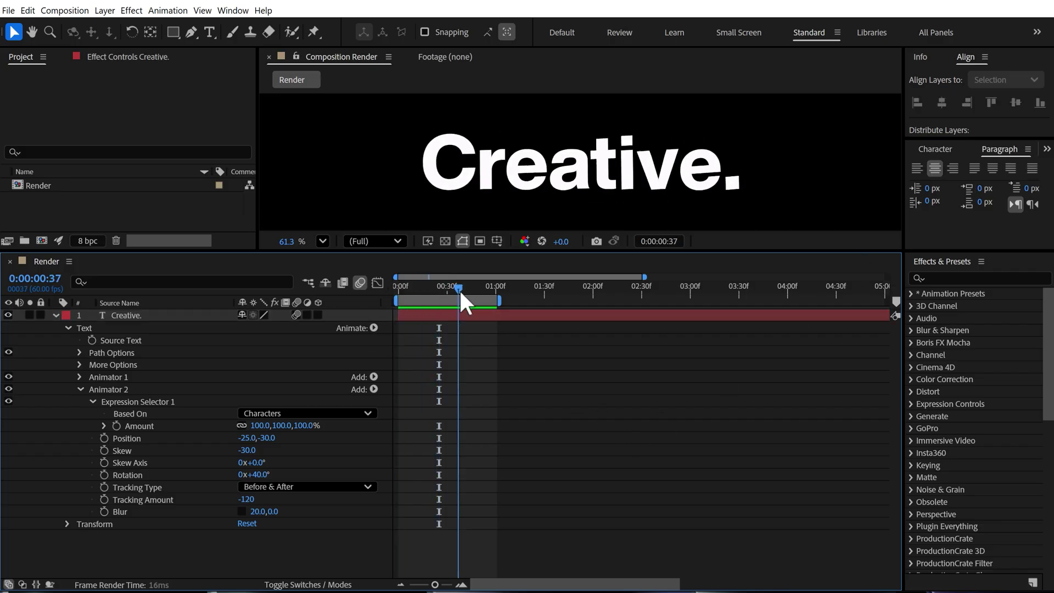
pyautogui.click(400, 301)
pyautogui.press('space')
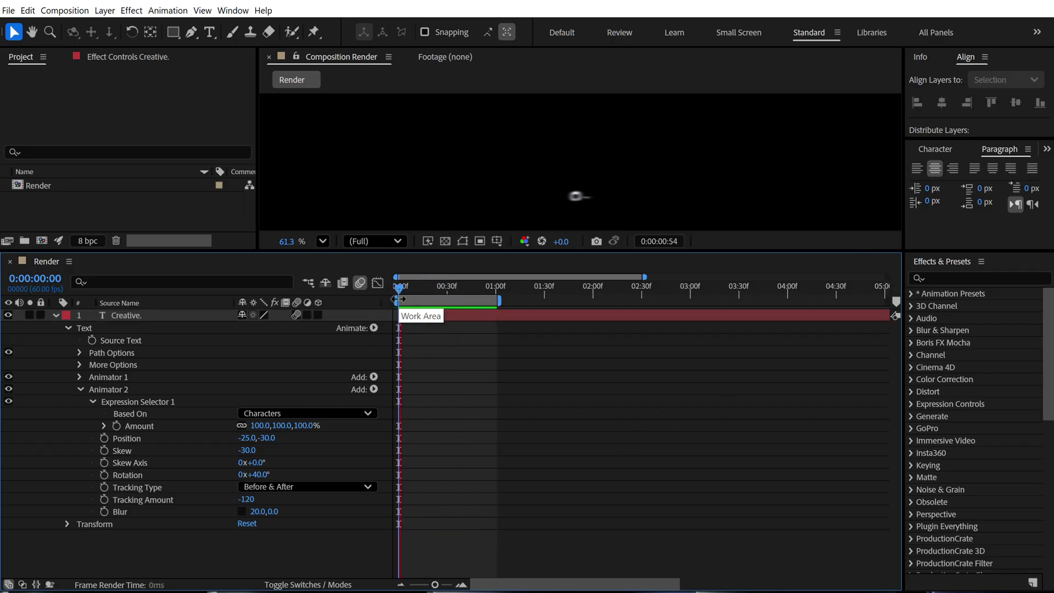
# Drag the work area end to about 3 seconds and preview again.
pyautogui.moveTo(489, 289); pyautogui.dragTo(496, 289)
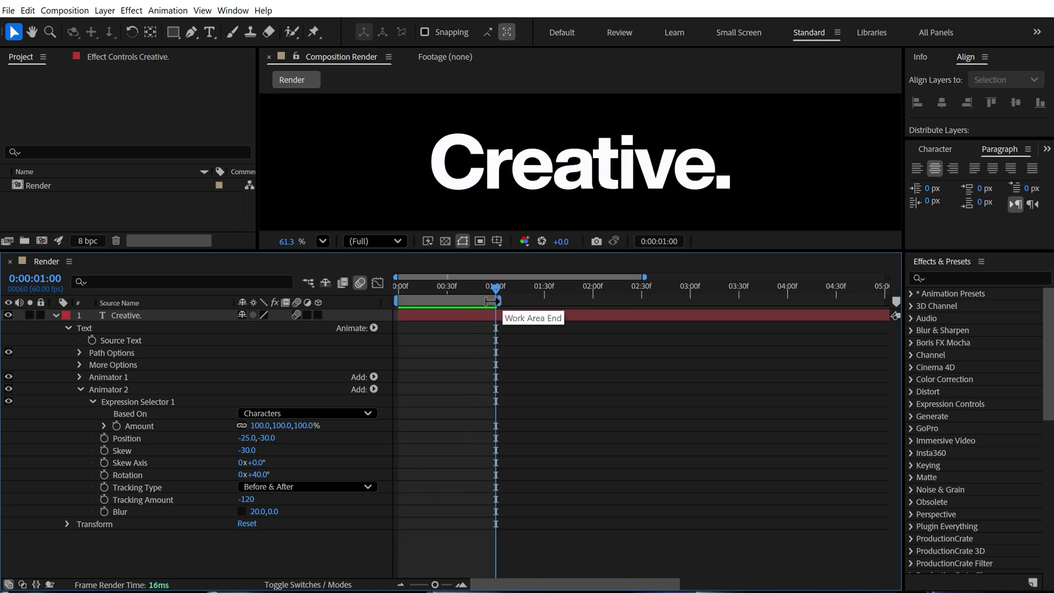
pyautogui.moveTo(501, 301); pyautogui.dragTo(692, 301)
pyautogui.press('space')
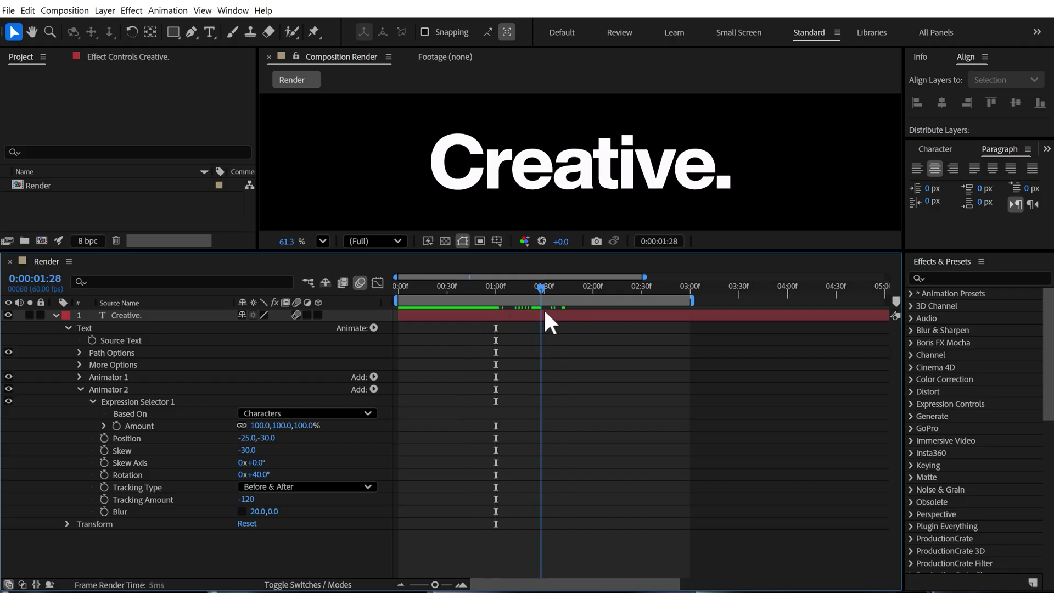
# Add a new Position animator and rename it Out.
pyautogui.click(80, 389)
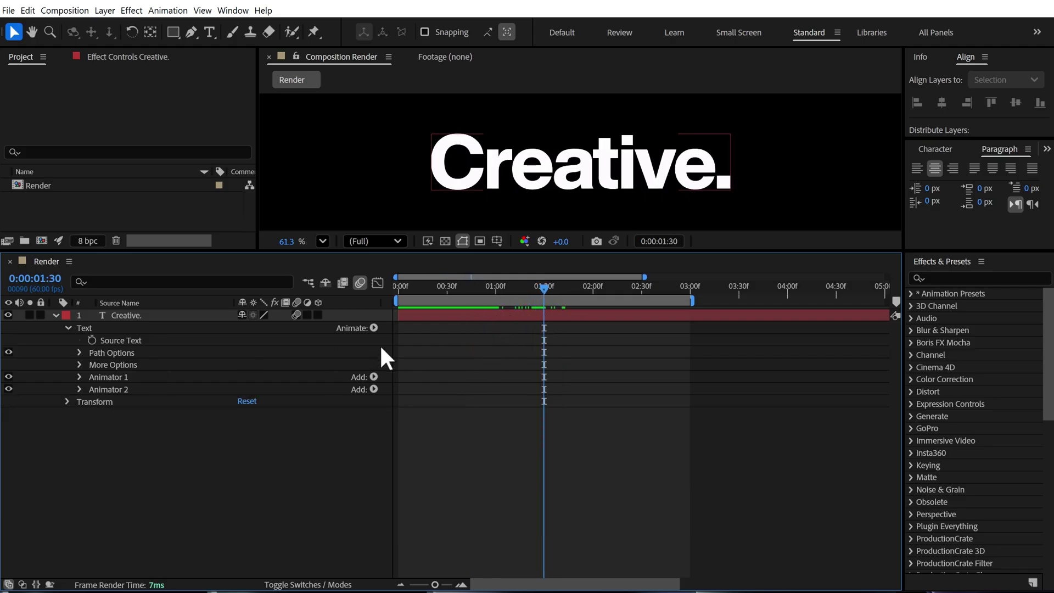
pyautogui.click(374, 328)
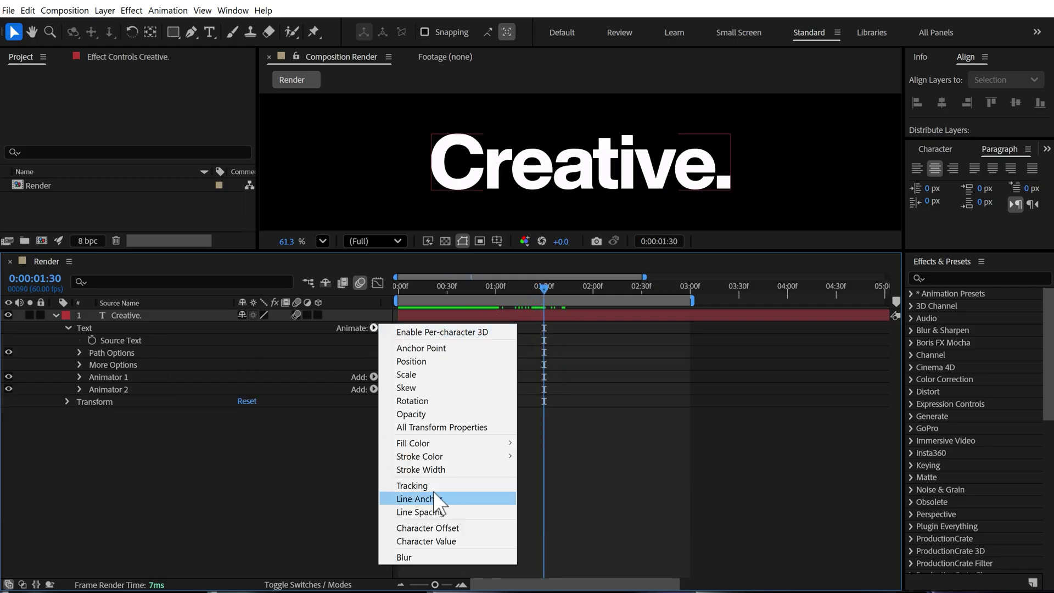
pyautogui.click(412, 362)
pyautogui.click(119, 397)
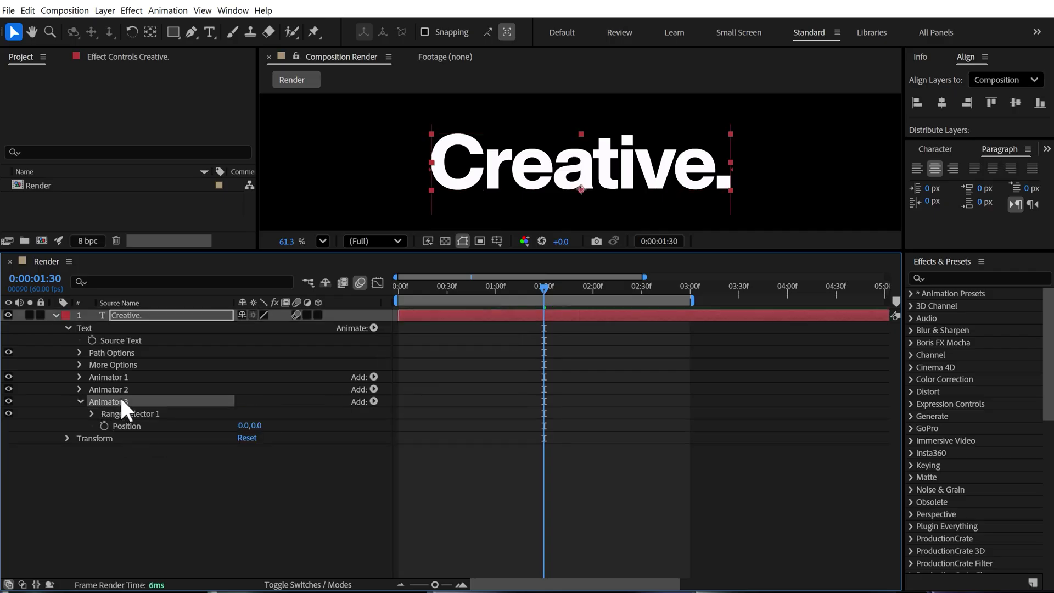
pyautogui.press('Return')
pyautogui.write('Out')
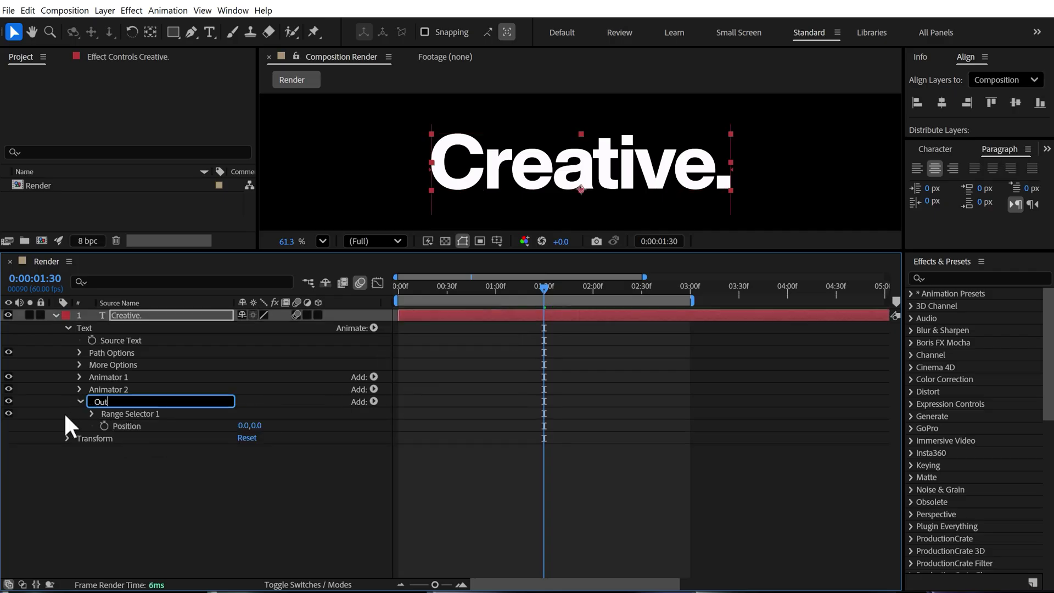
pyautogui.click(159, 476)
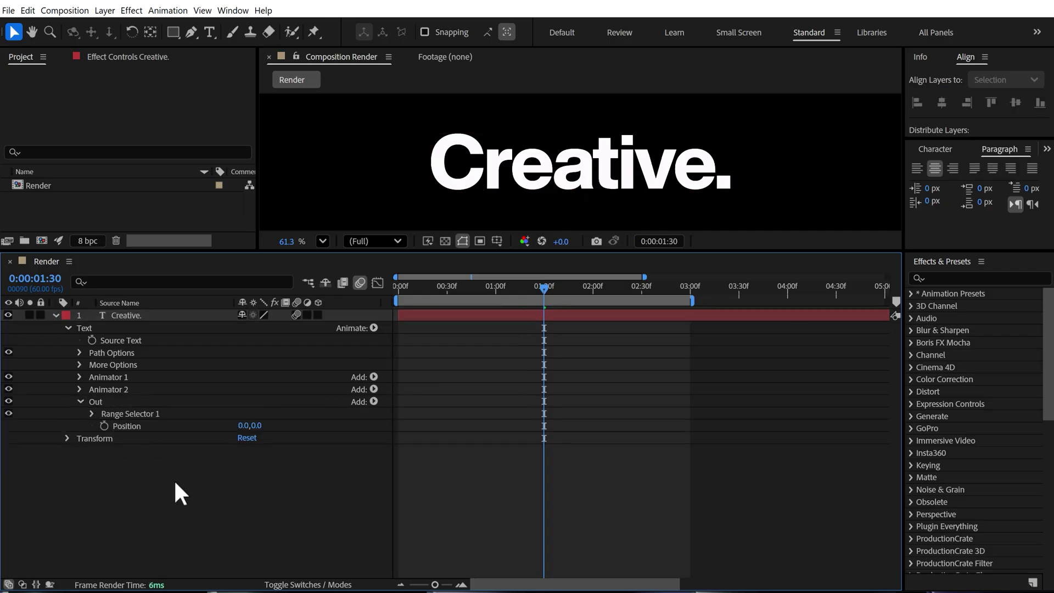
# Add Blur and Opacity properties to the Out animator.
pyautogui.click(373, 401)
pyautogui.moveTo(433, 408)
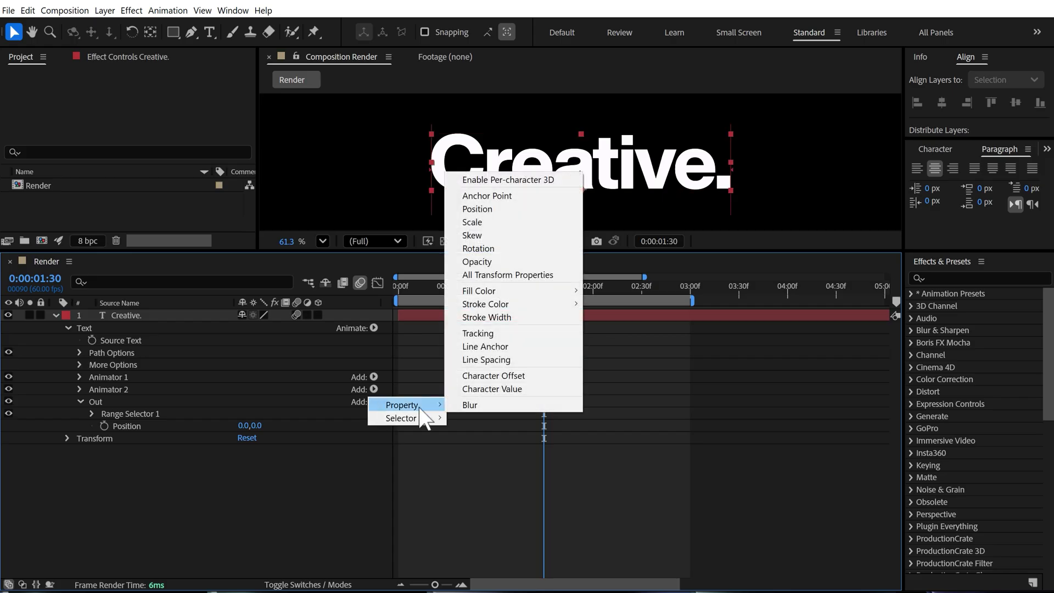
pyautogui.click(469, 404)
pyautogui.click(374, 402)
pyautogui.moveTo(431, 405)
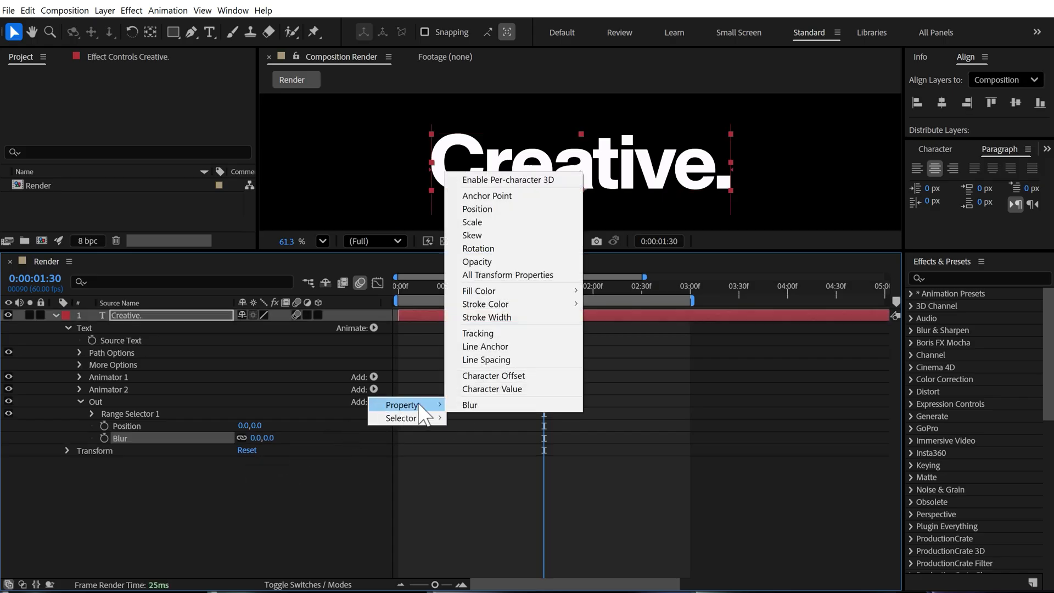
pyautogui.click(478, 262)
# Set Out's Position to 100,0, Blur to 50,50 and Opacity to 0%.
pyautogui.moveTo(242, 426); pyautogui.dragTo(252, 427)
pyautogui.click(245, 427)
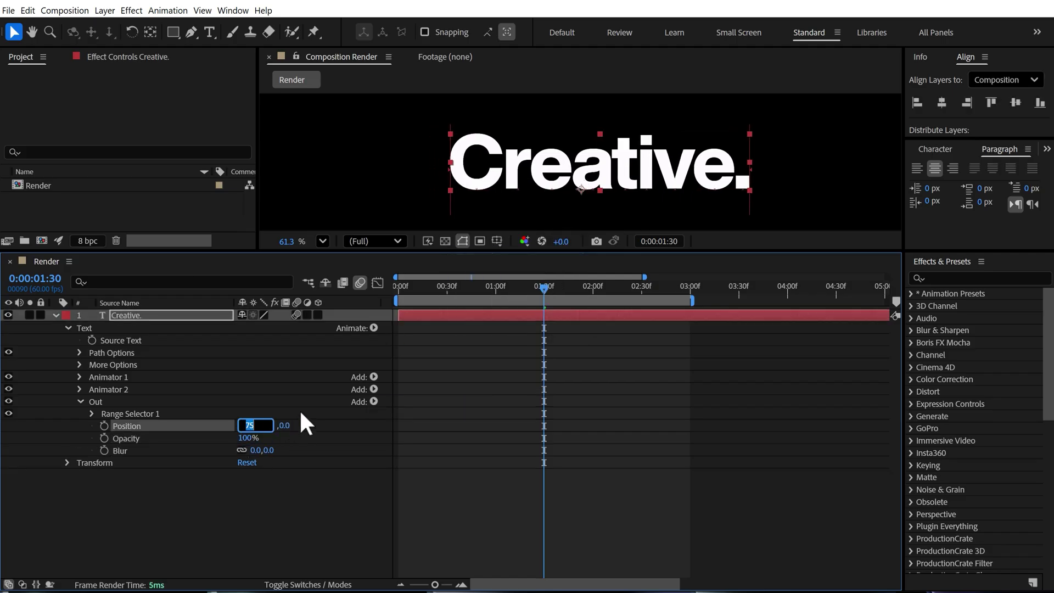
pyautogui.write('100')
pyautogui.click(261, 456)
pyautogui.moveTo(270, 452); pyautogui.dragTo(301, 452)
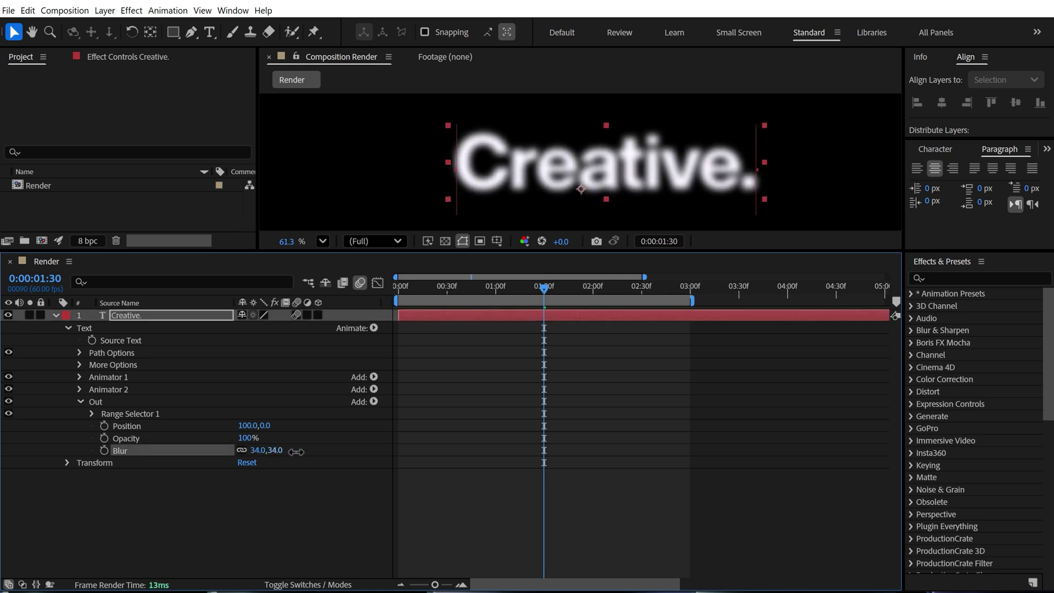
pyautogui.click(274, 451)
pyautogui.write('5')
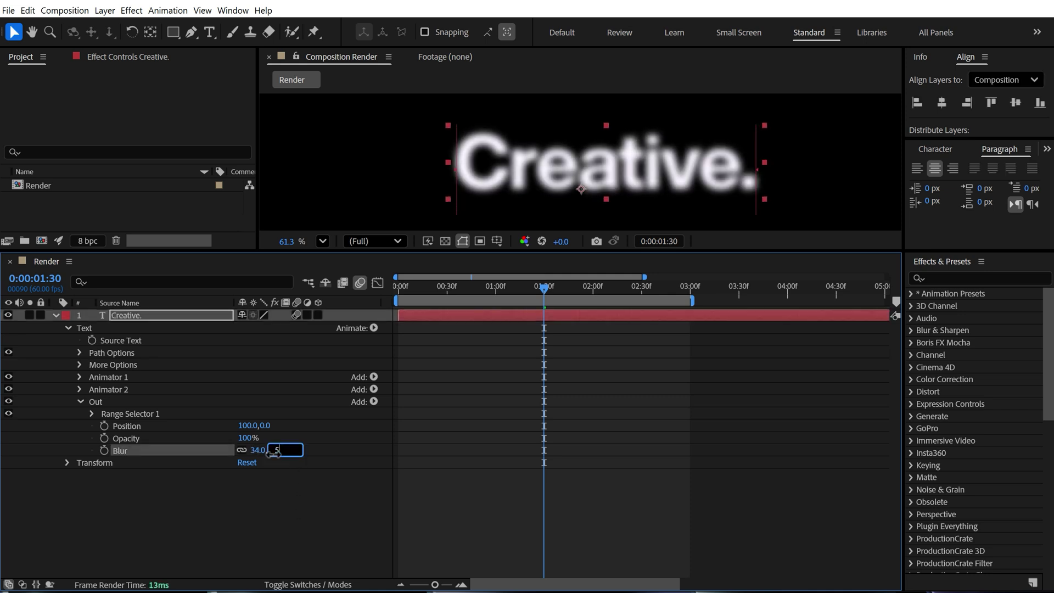
pyautogui.write('0')
pyautogui.click(285, 487)
pyautogui.click(245, 438)
pyautogui.write('0')
pyautogui.press('Return')
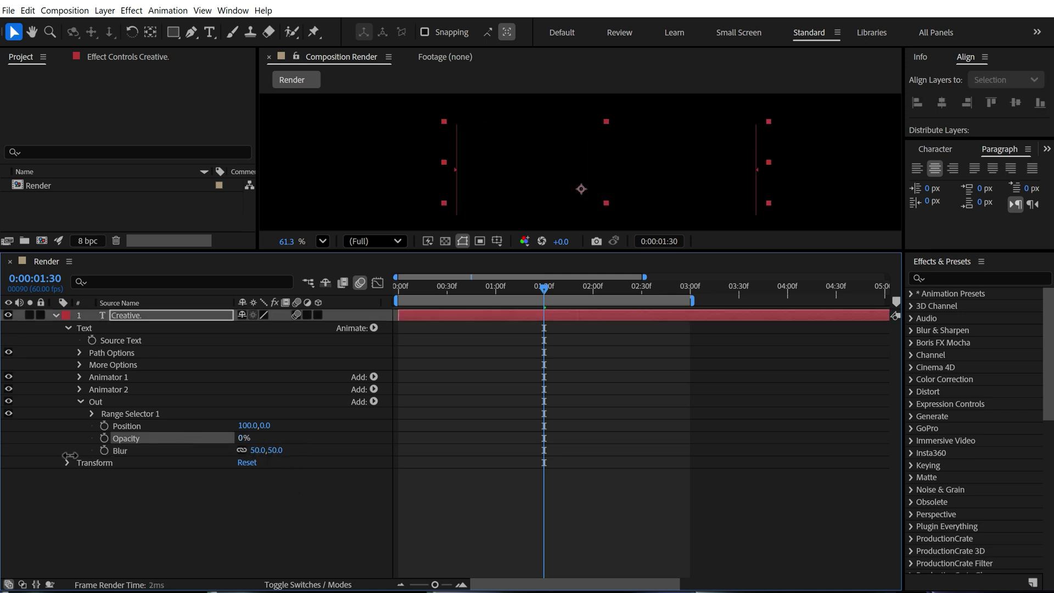
# Keyframe Out's Offset at -100% at 1:30 and 100% at 2:30.
pyautogui.click(93, 414)
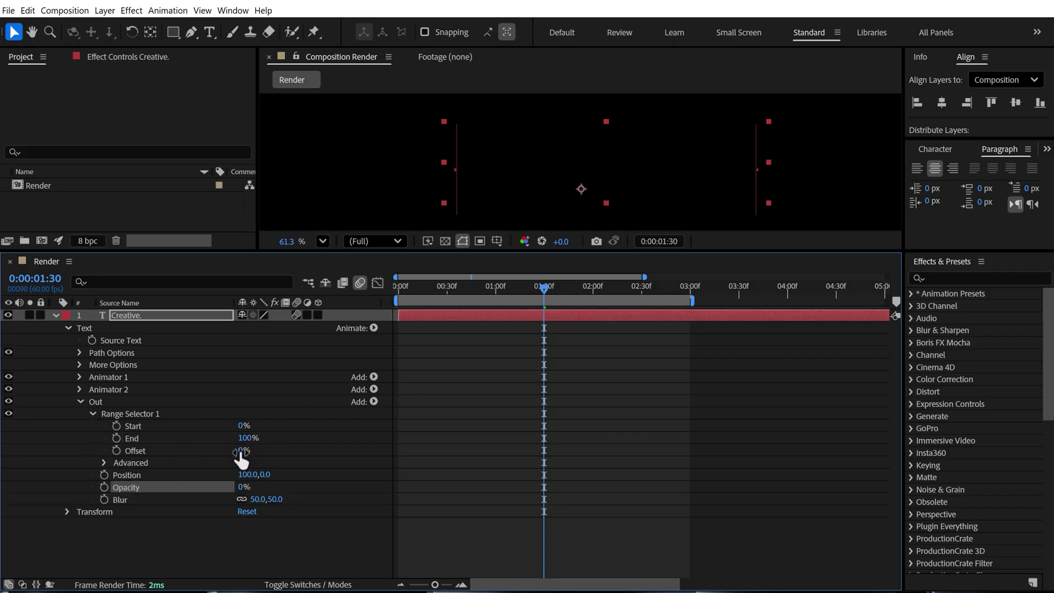
pyautogui.moveTo(241, 458); pyautogui.dragTo(103, 456)
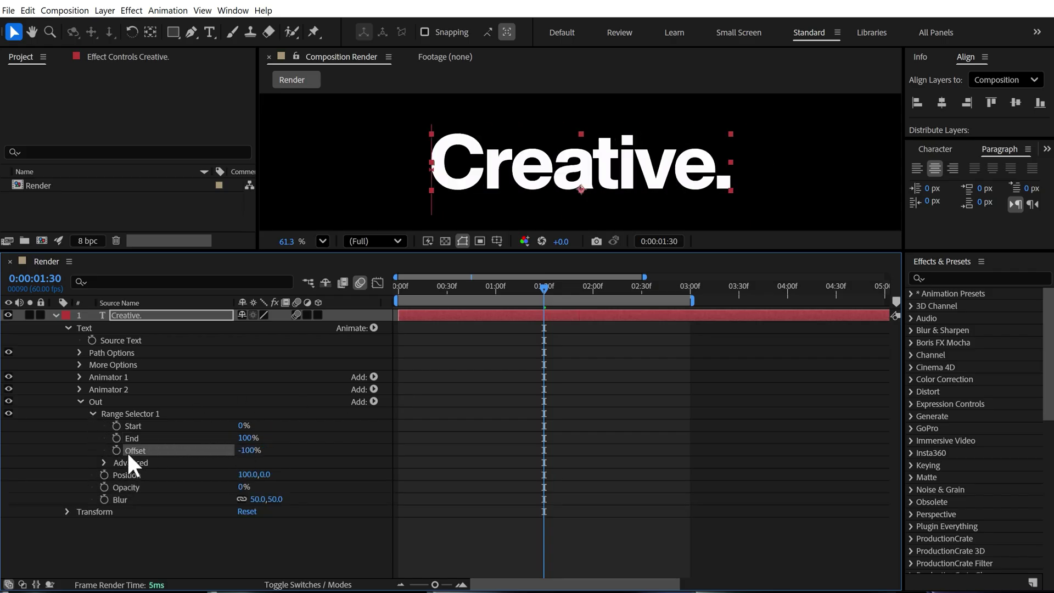
pyautogui.click(116, 451)
pyautogui.moveTo(585, 300); pyautogui.dragTo(641, 299)
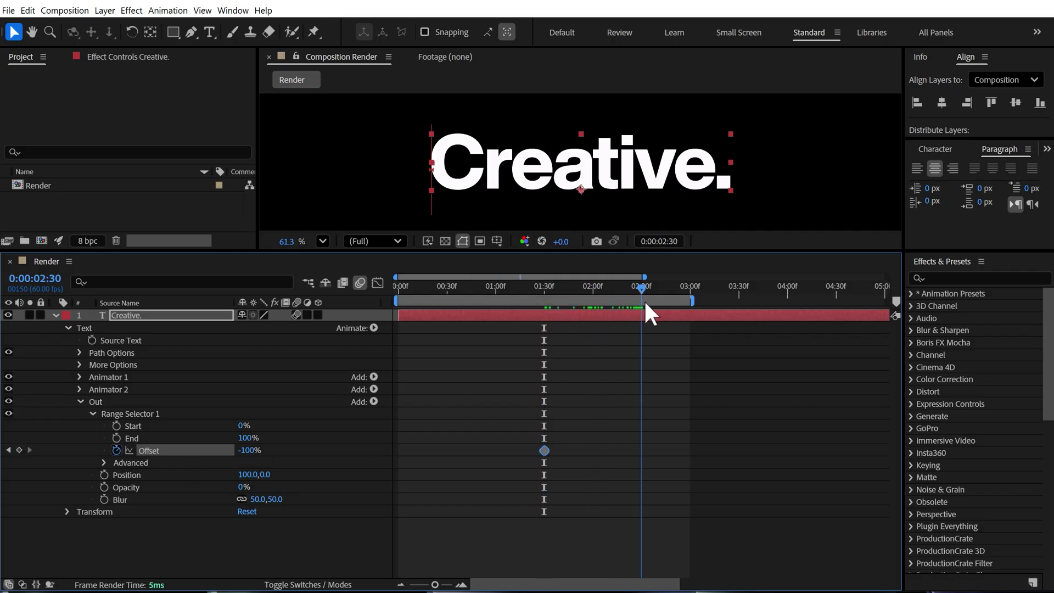
pyautogui.click(249, 451)
pyautogui.write('100')
pyautogui.press('Return')
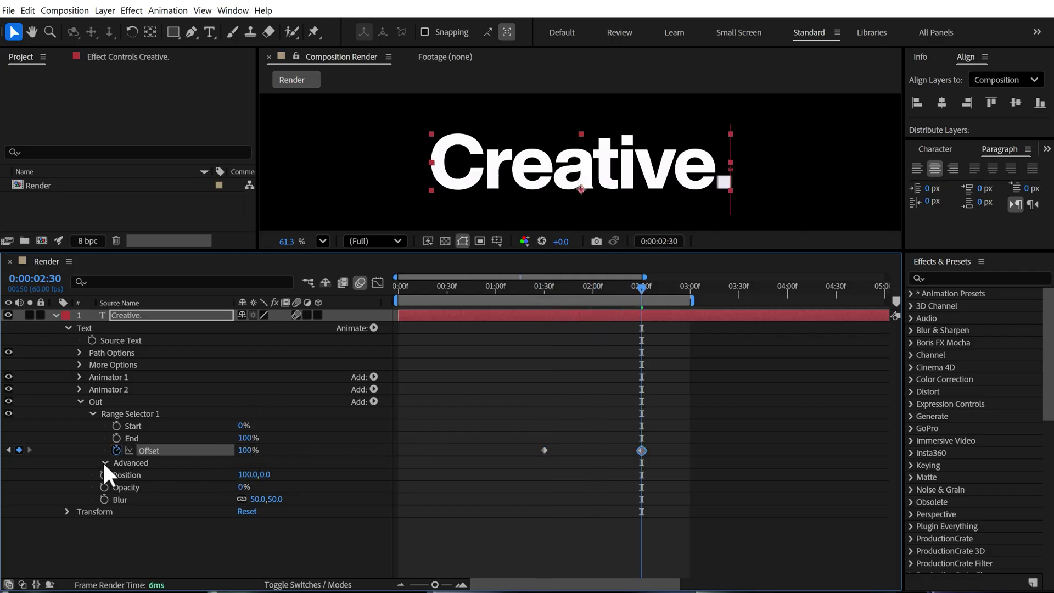
# Set the range selector's Advanced Shape to Ramp Up and scrub back to check.
pyautogui.click(103, 462)
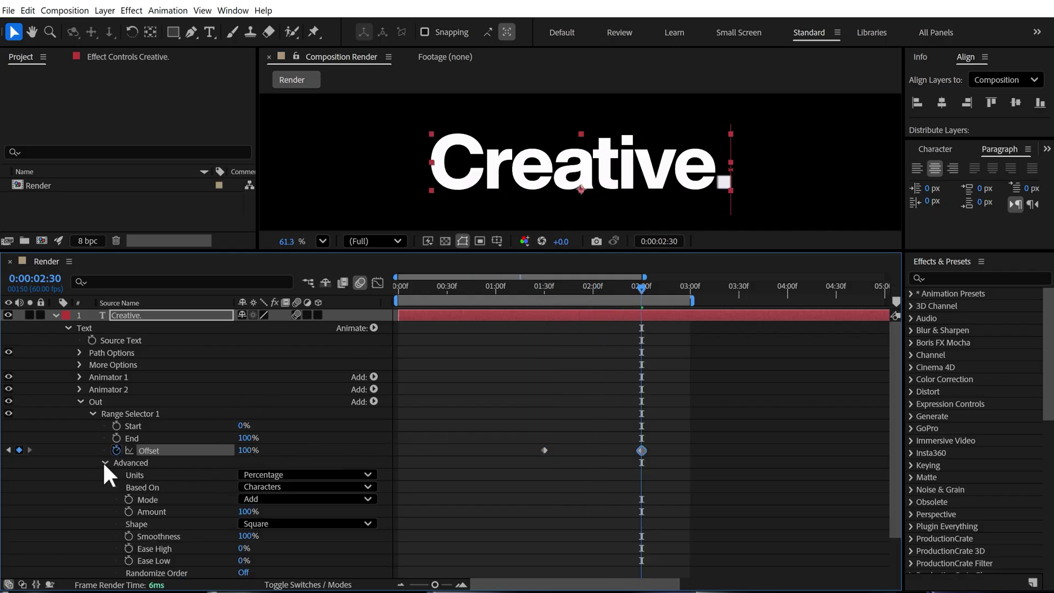
pyautogui.click(277, 524)
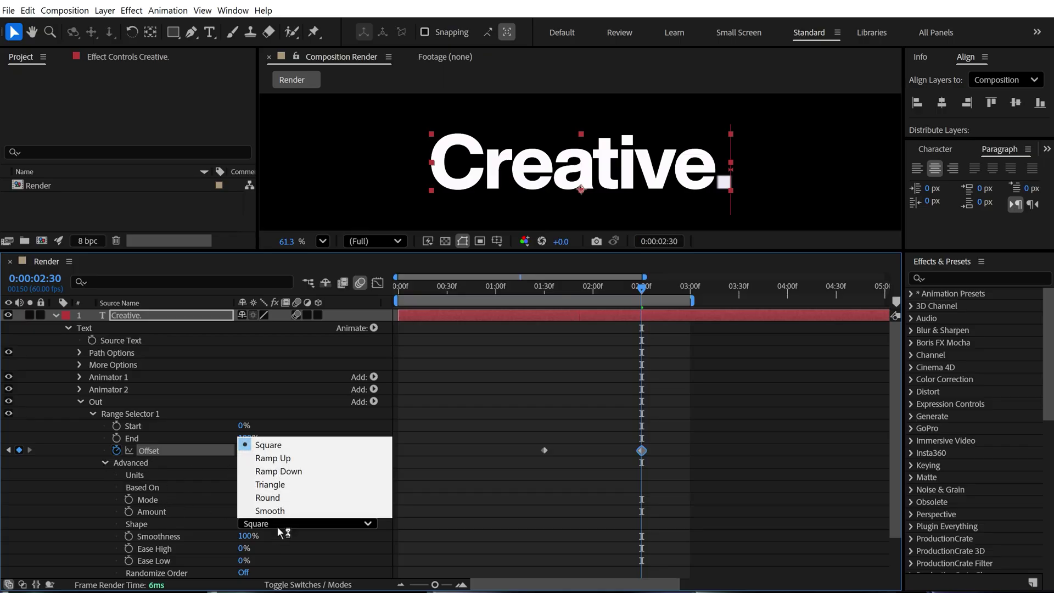
pyautogui.click(292, 459)
pyautogui.moveTo(562, 296); pyautogui.dragTo(547, 334)
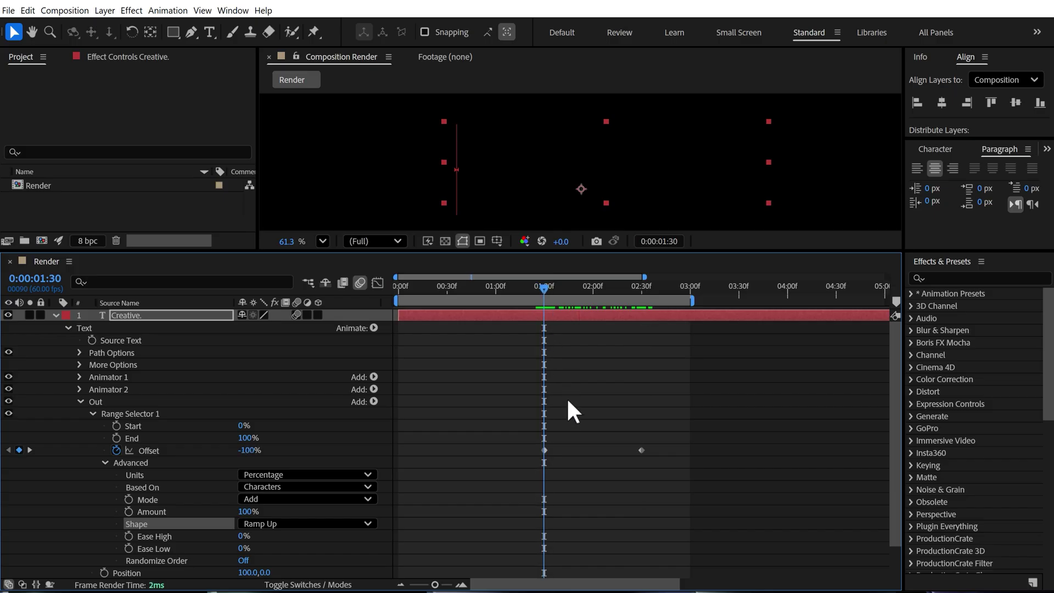
# Change the Offset keyframes to 100% at 1:30 and -60% at 2:30.
pyautogui.moveTo(254, 451); pyautogui.dragTo(444, 430)
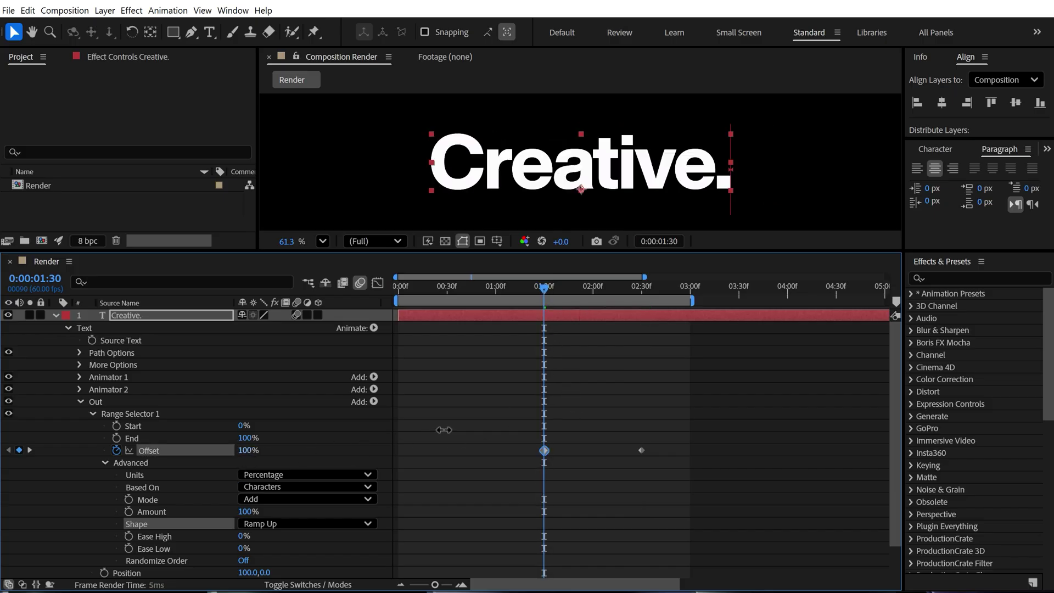
pyautogui.moveTo(634, 291); pyautogui.dragTo(643, 290)
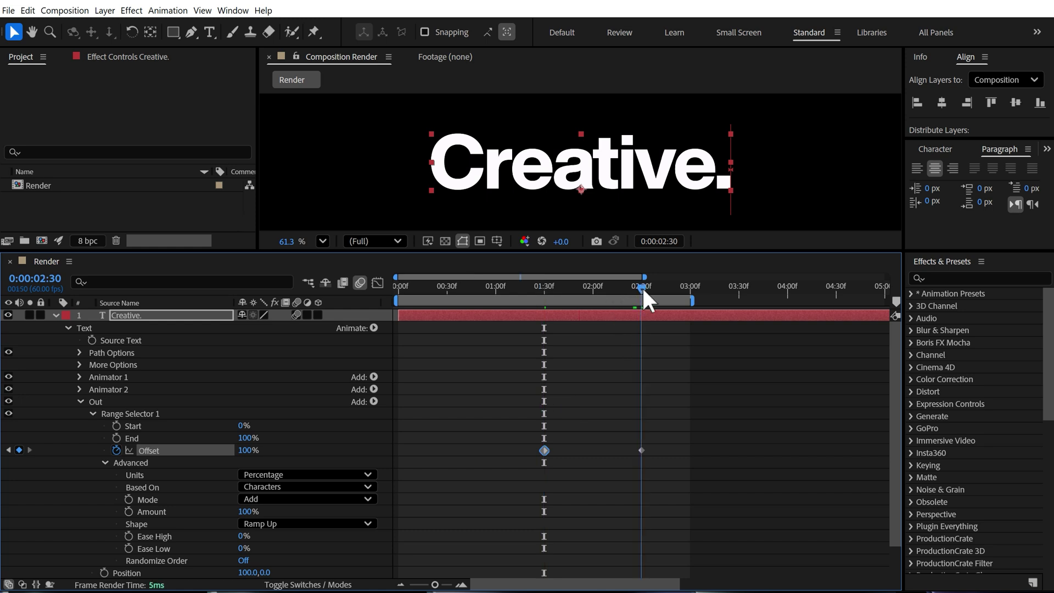
pyautogui.moveTo(250, 450); pyautogui.dragTo(165, 449)
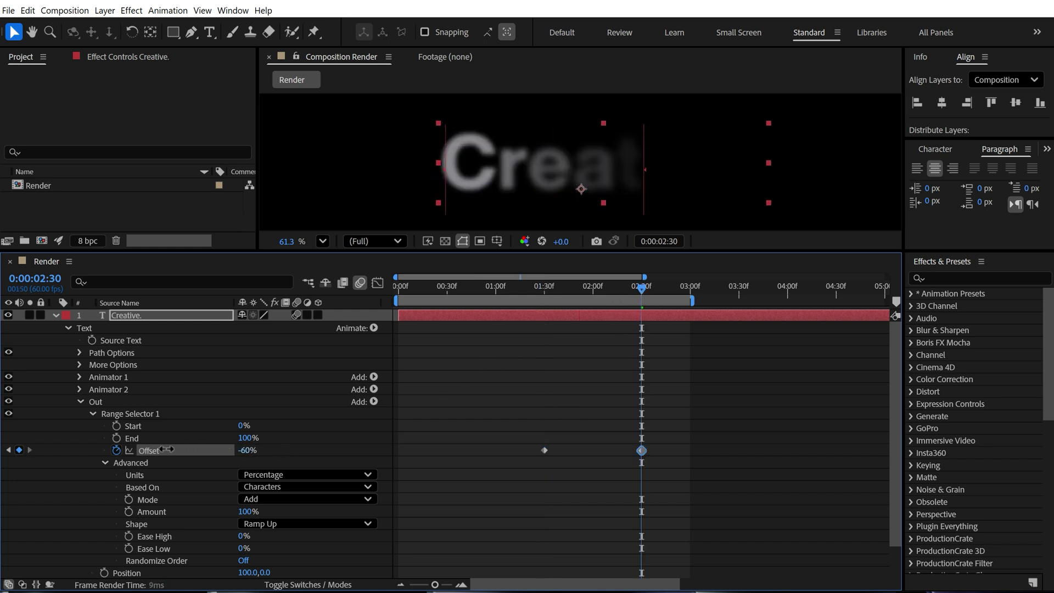
pyautogui.moveTo(541, 290); pyautogui.dragTo(531, 323)
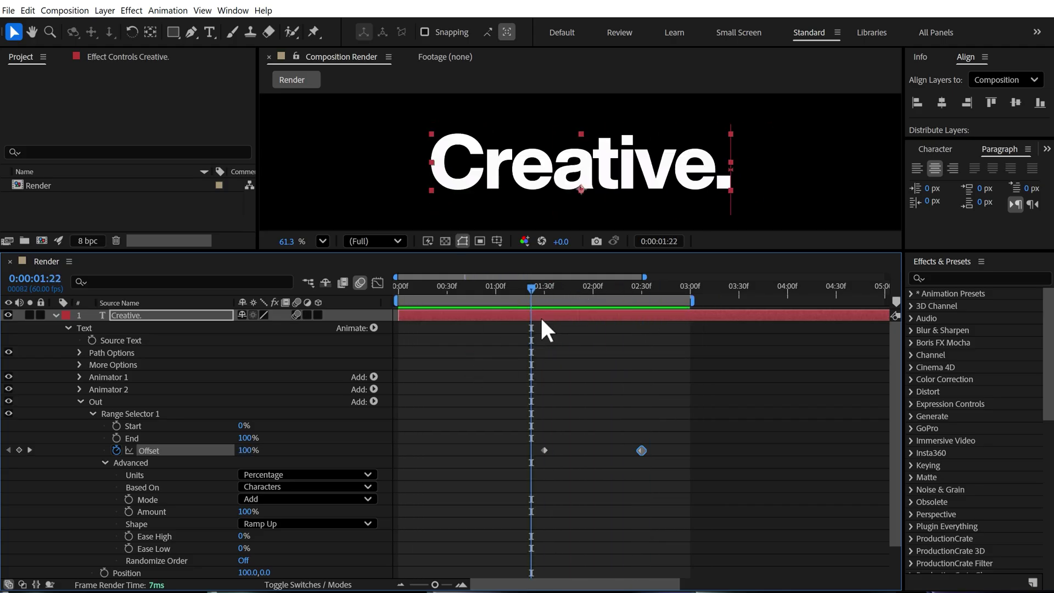
# Move the end Offset keyframe toward 2:00 with -100% and preview the blur-out.
pyautogui.moveTo(533, 288); pyautogui.dragTo(592, 295)
pyautogui.click(615, 413)
pyautogui.click(640, 449)
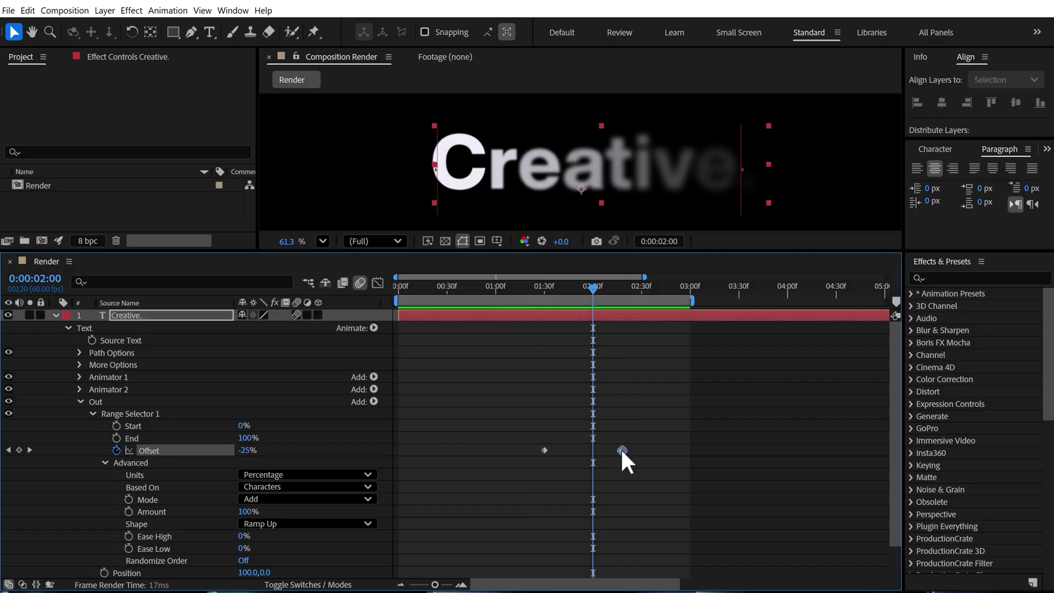
pyautogui.hotkey('ctrl', 'v')
pyautogui.moveTo(515, 287)
pyautogui.mouseDown()
pyautogui.moveTo(566, 291)
pyautogui.moveTo(516, 290)
pyautogui.mouseUp()
pyautogui.moveTo(596, 292)
pyautogui.mouseDown()
pyautogui.moveTo(610, 288)
pyautogui.moveTo(594, 294)
pyautogui.mouseUp()
pyautogui.press('space')
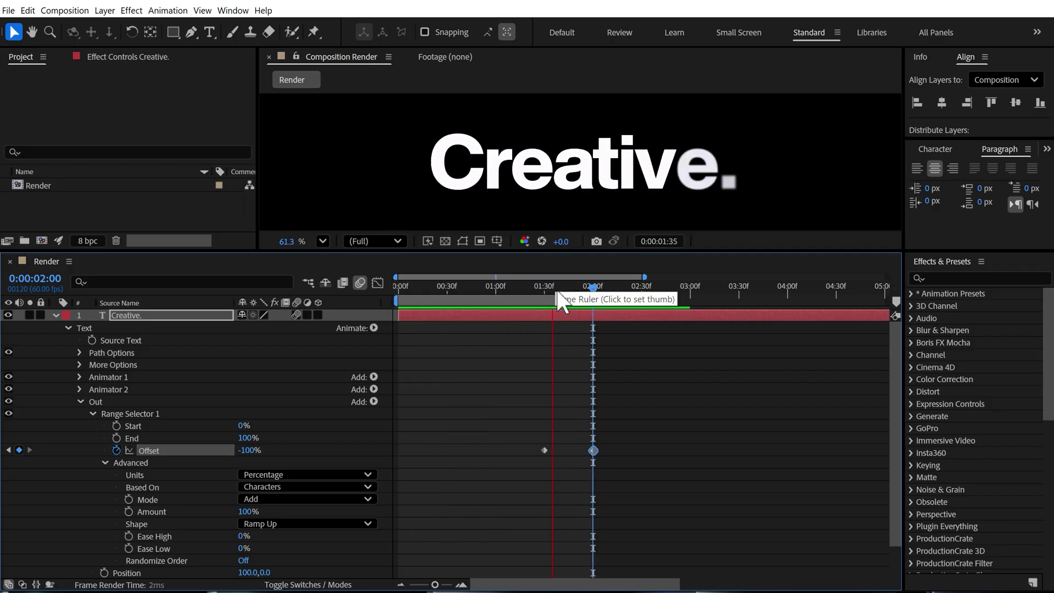
pyautogui.moveTo(549, 290); pyautogui.dragTo(570, 288)
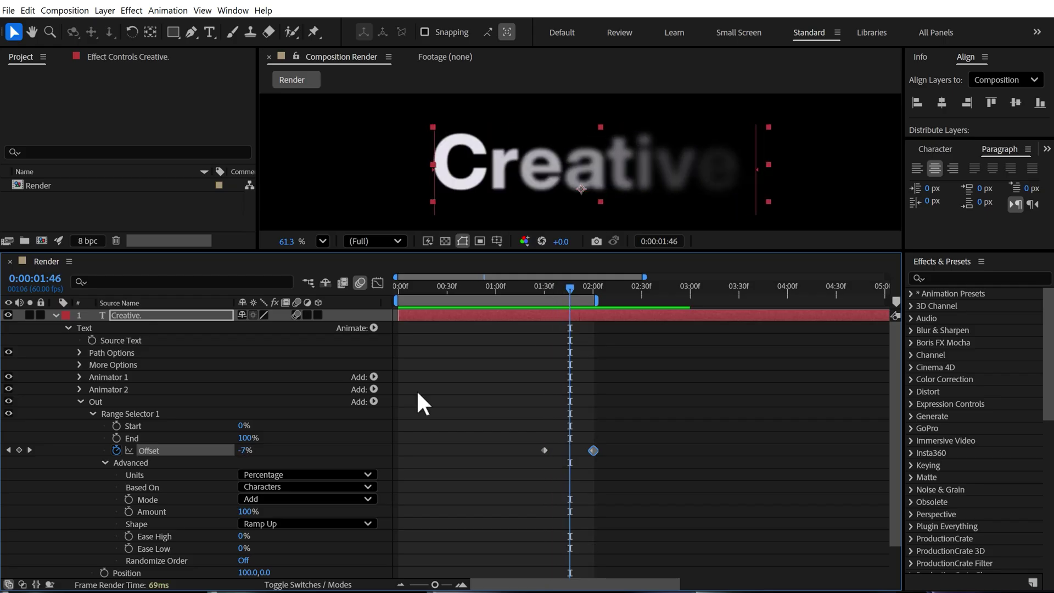
# Set the Out animator's Position to 0, 100 so letters drop as they blur.
pyautogui.click(104, 462)
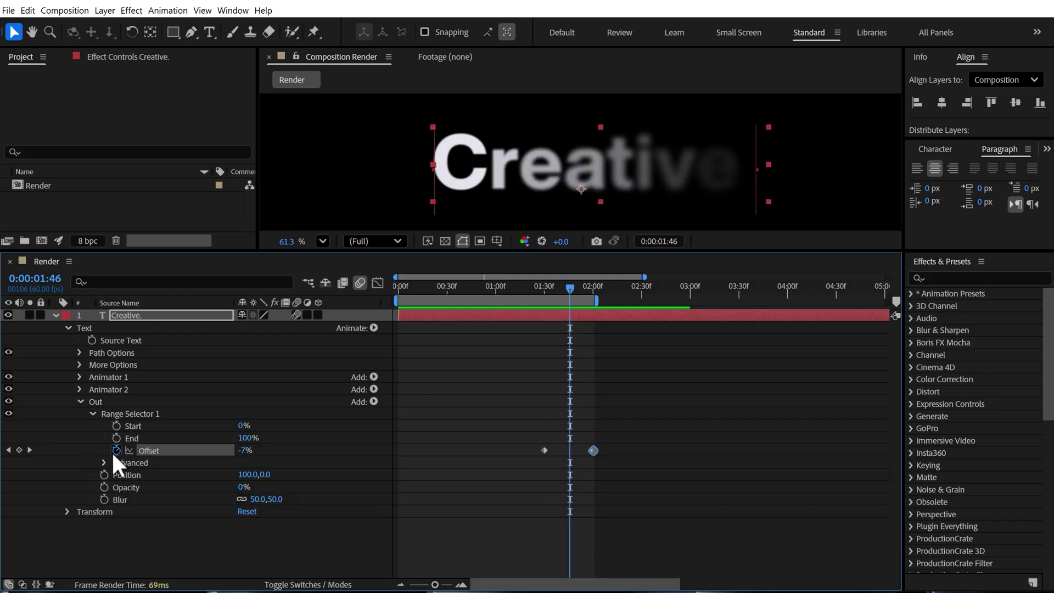
pyautogui.click(246, 476)
pyautogui.write('0')
pyautogui.press('Return')
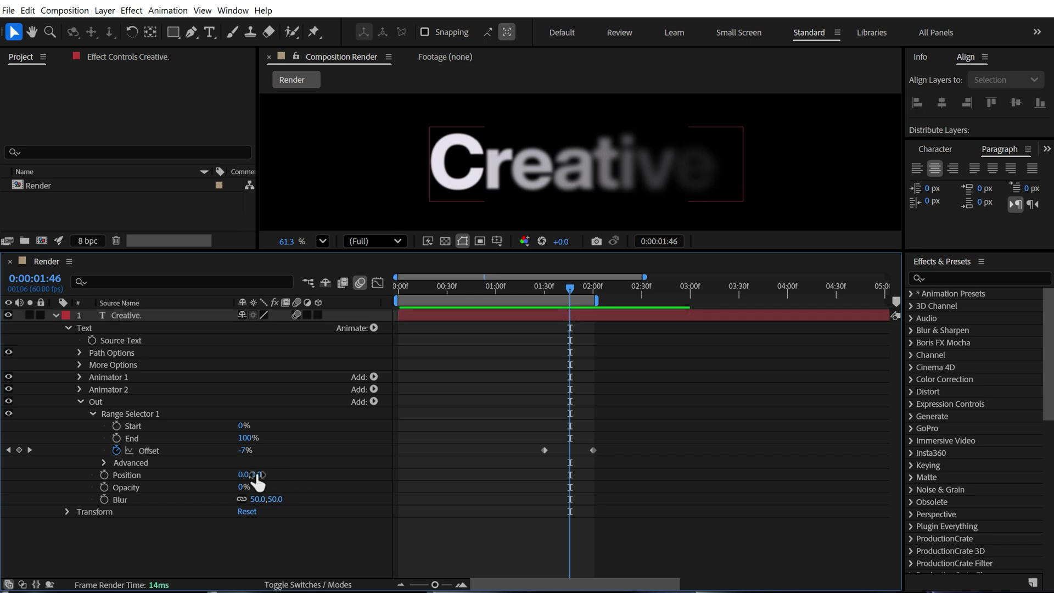
pyautogui.click(257, 475)
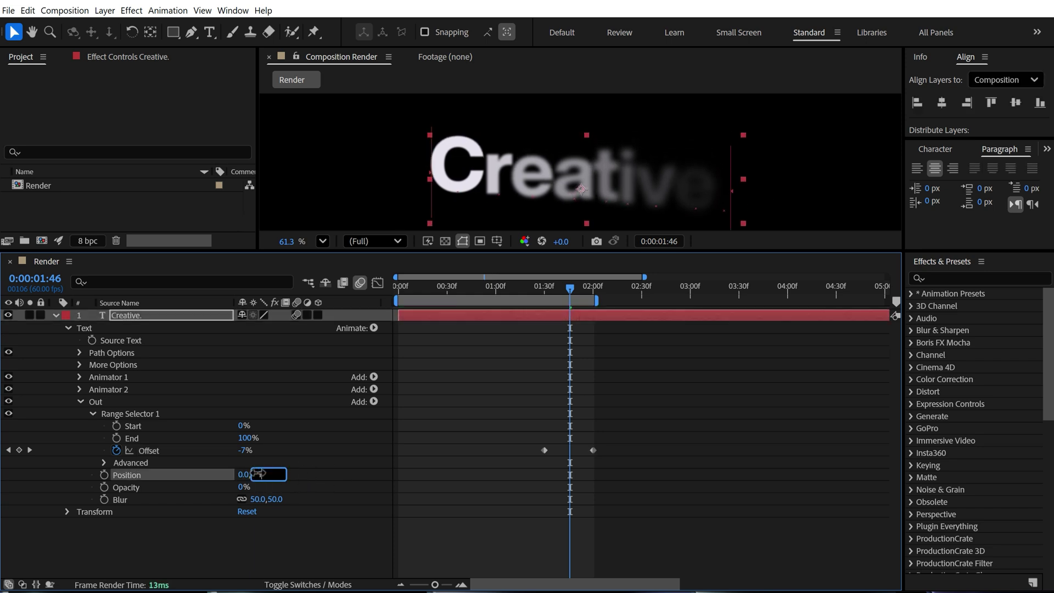
pyautogui.write('100')
pyautogui.press('Return')
pyautogui.click(547, 286)
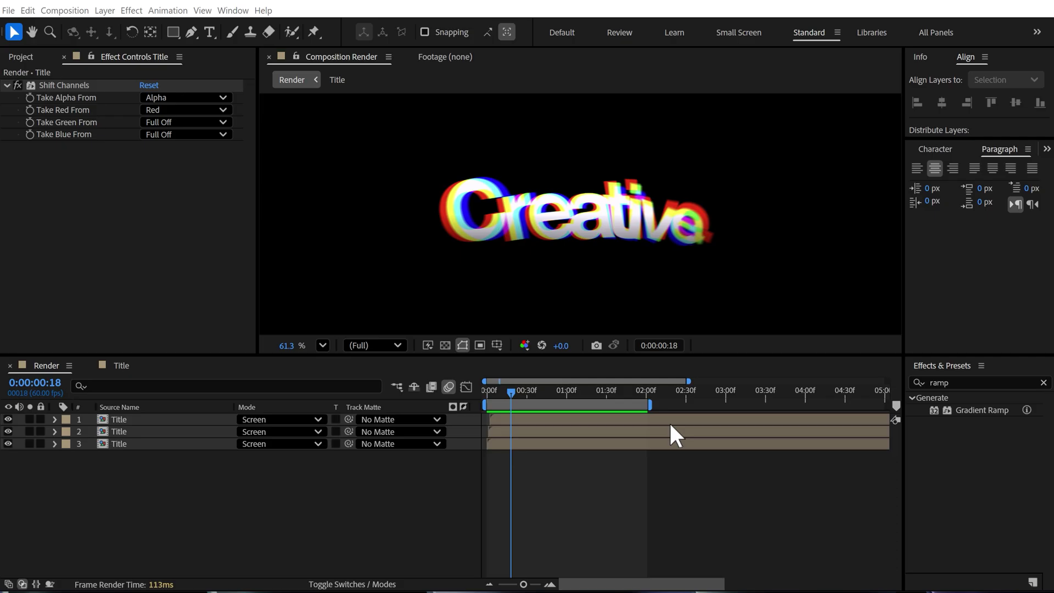
# Open the Title precomp, twirl open the Creative. Text group, and select Animator 1 through Out.
pyautogui.doubleClick(135, 441)
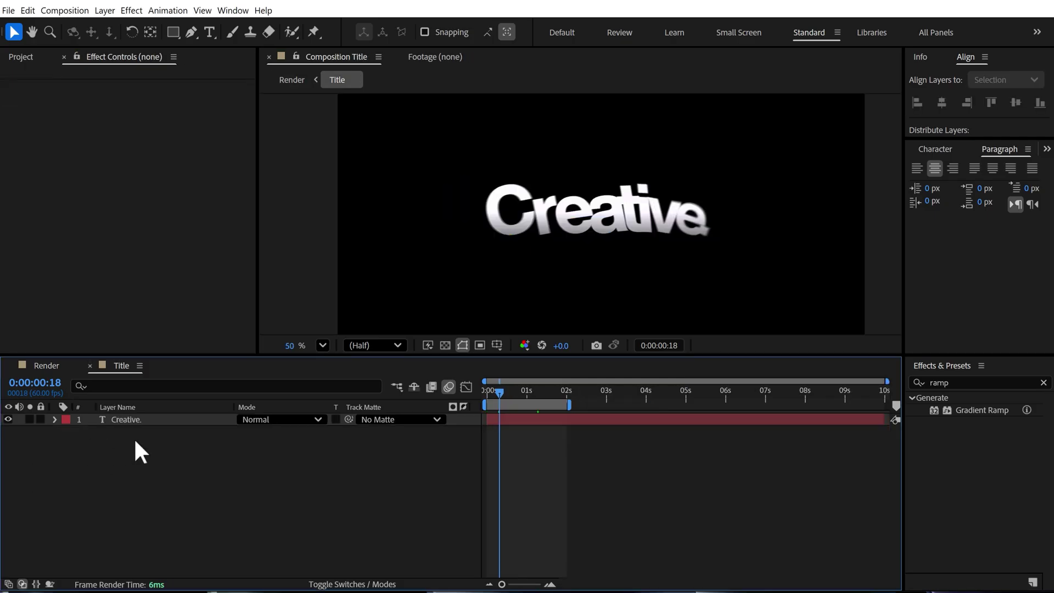
pyautogui.click(87, 421)
pyautogui.click(55, 419)
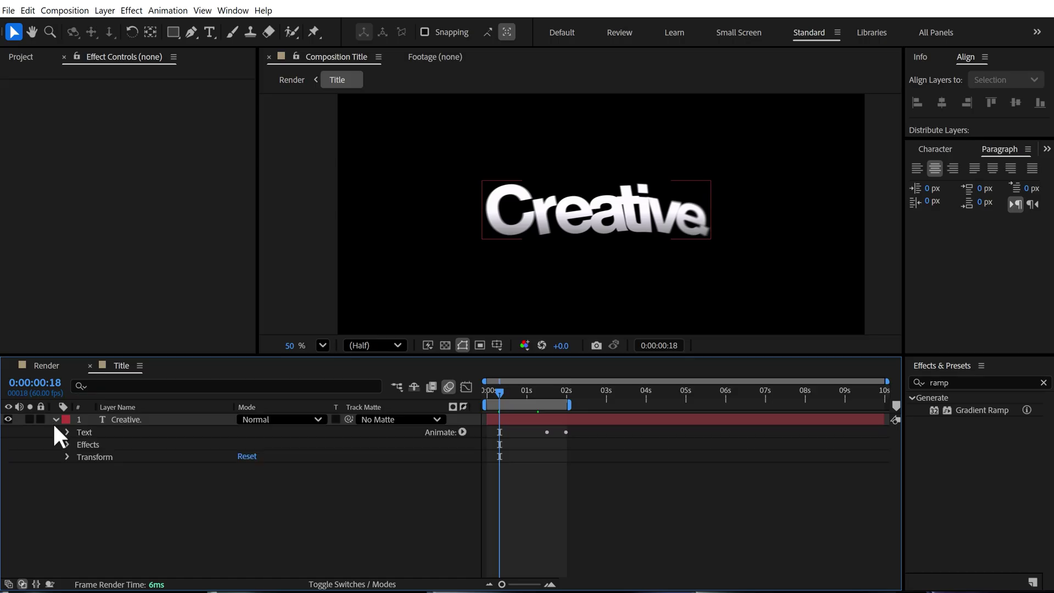
pyautogui.click(67, 432)
pyautogui.press('Home')
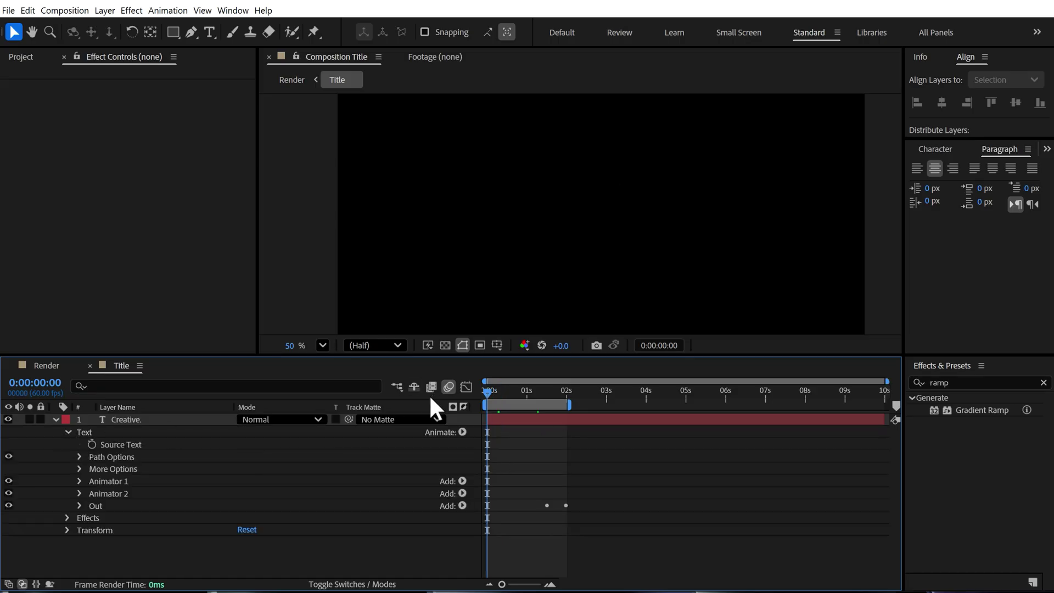
pyautogui.click(114, 479)
pyautogui.keyDown('shift'); pyautogui.click(100, 506); pyautogui.keyUp('shift')
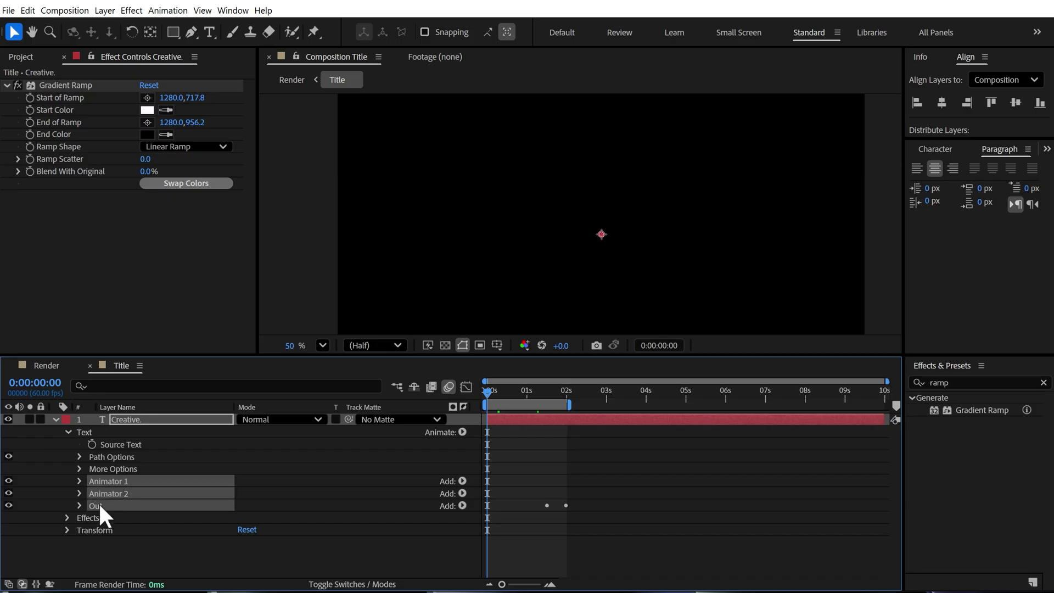
pyautogui.click(137, 420)
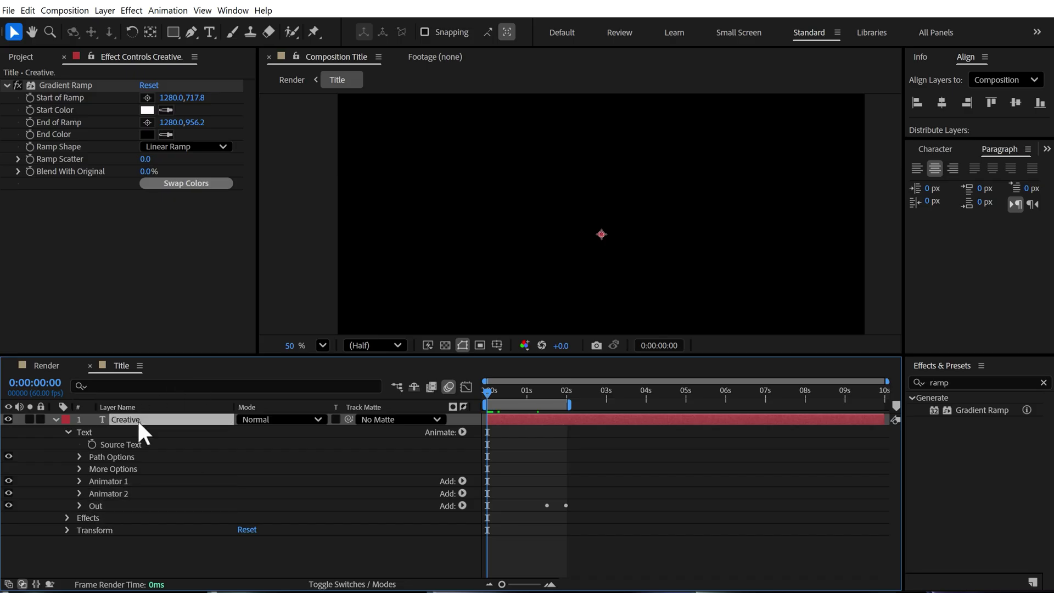
pyautogui.press('F2')
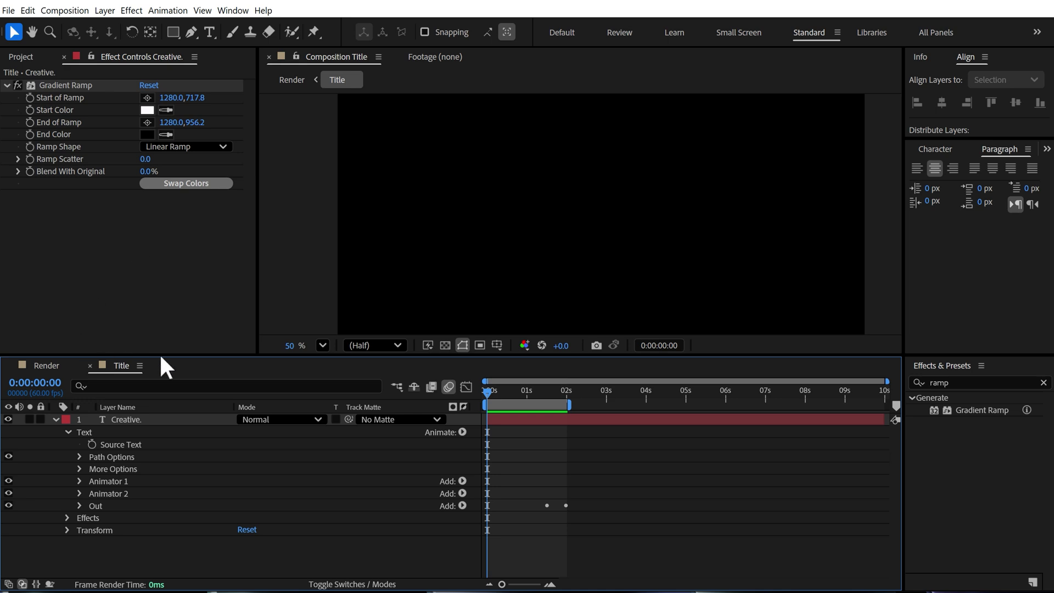
pyautogui.click(115, 478)
pyautogui.keyDown('shift'); pyautogui.click(107, 503); pyautogui.keyUp('shift')
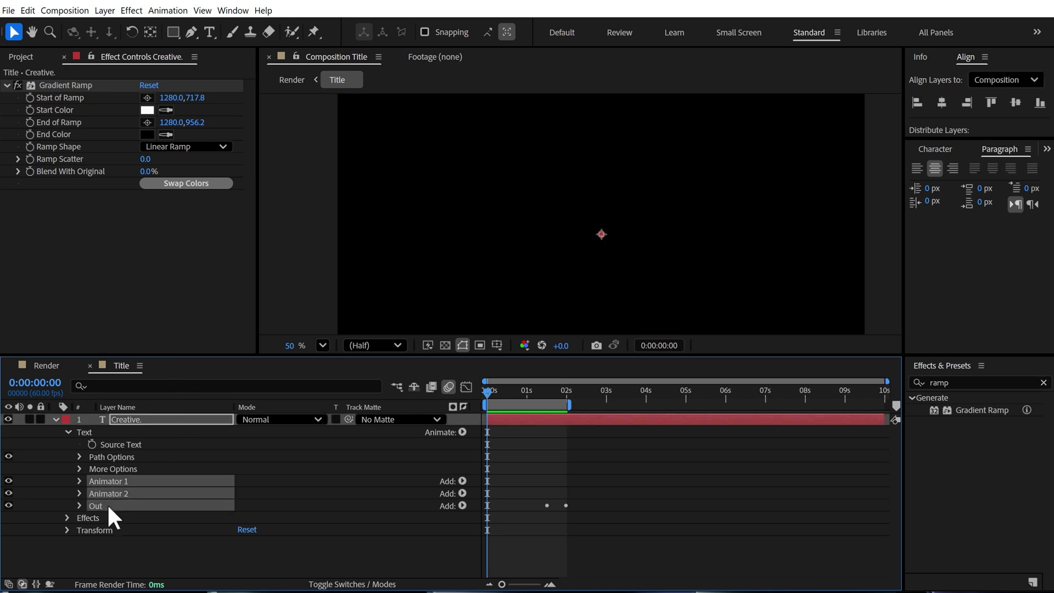
# Save the selected animators via Animation > Save Animation Preset as 'Custom text', then collapse and hide the Creative. layer.
pyautogui.click(166, 12)
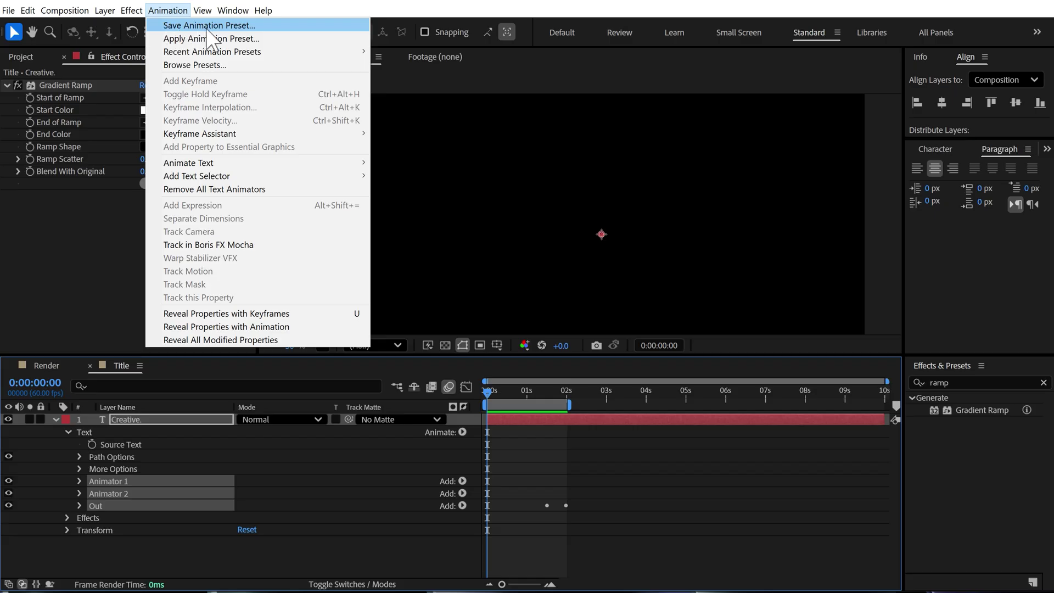
pyautogui.click(206, 26)
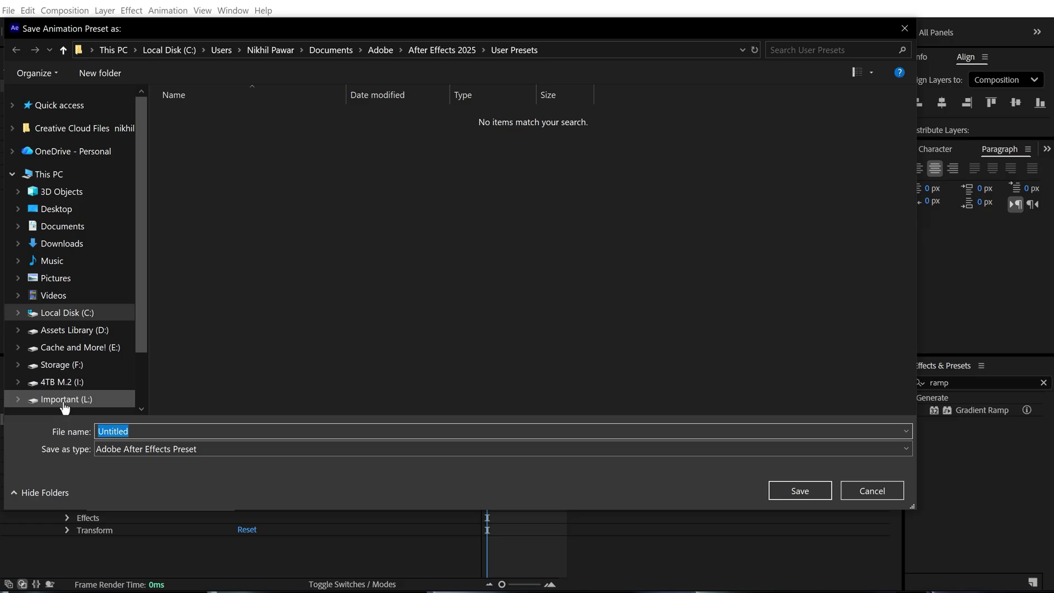
pyautogui.write('t')
pyautogui.write('ustom text')
pyautogui.click(787, 492)
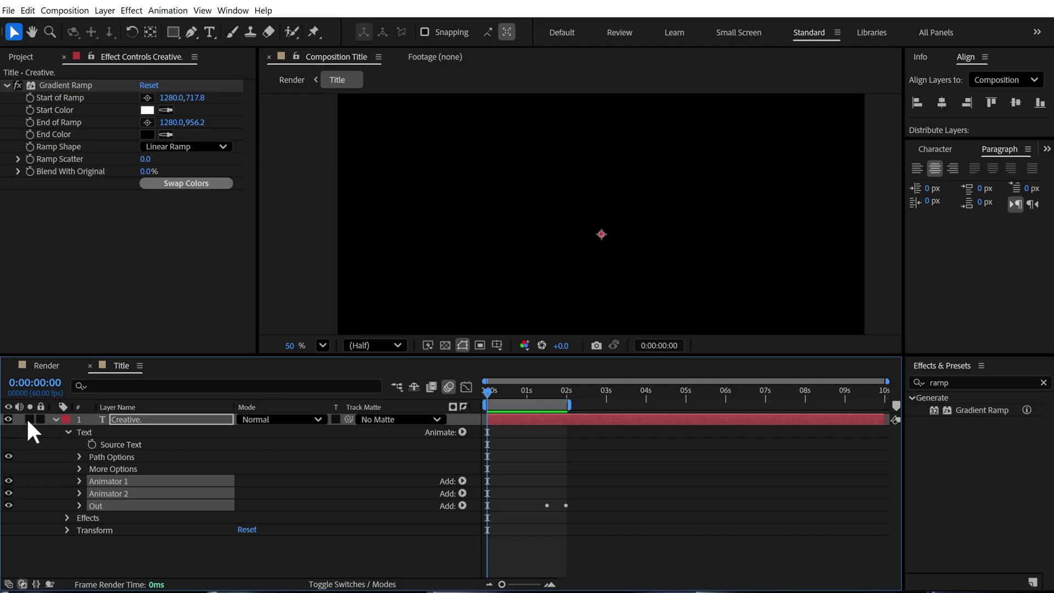
pyautogui.press('u')
pyautogui.click(9, 419)
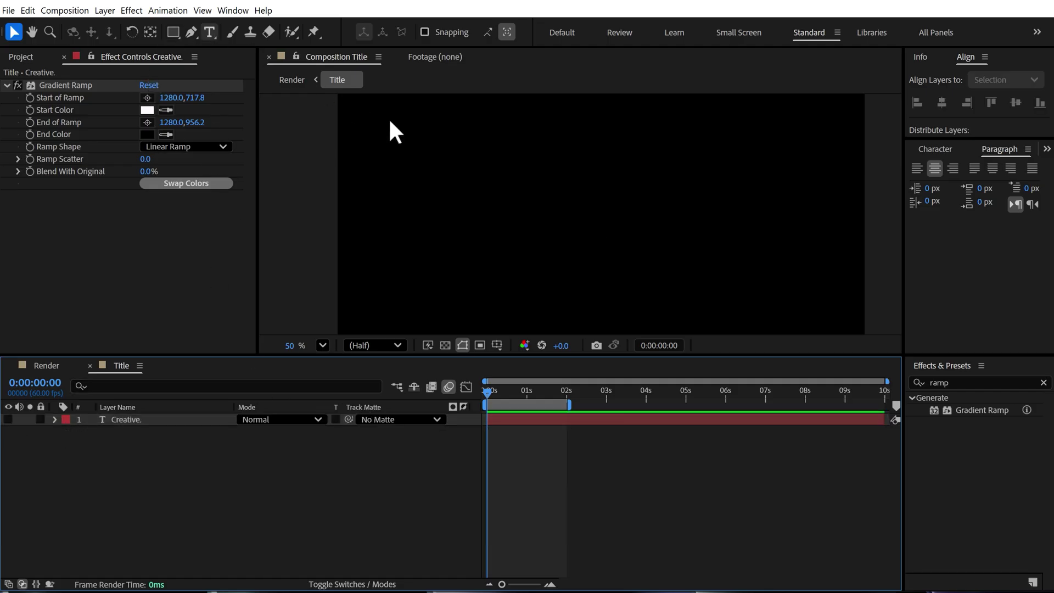
# Create a 'Design.' text layer and centre it in the composition.
pyautogui.hotkey('ctrl', 't')
pyautogui.click(556, 244)
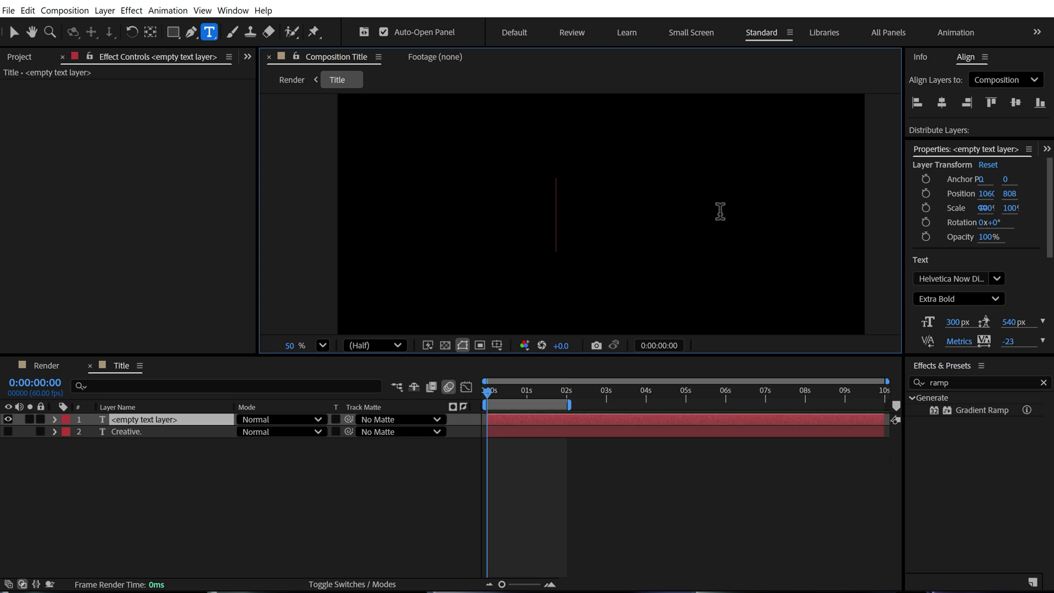
pyautogui.write('Design.')
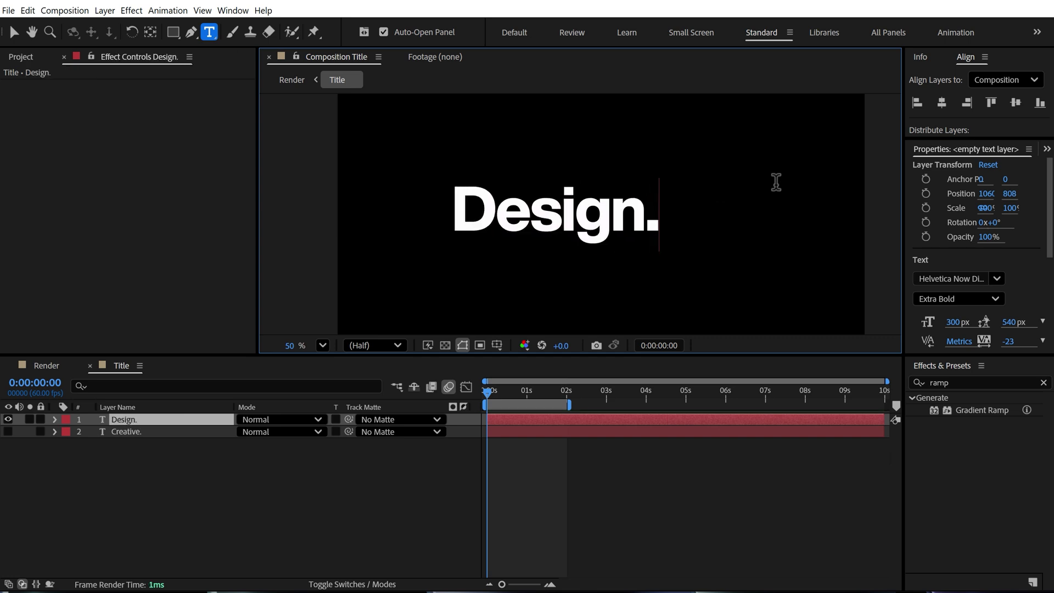
pyautogui.press('Escape')
pyautogui.click(941, 102)
pyautogui.click(1015, 102)
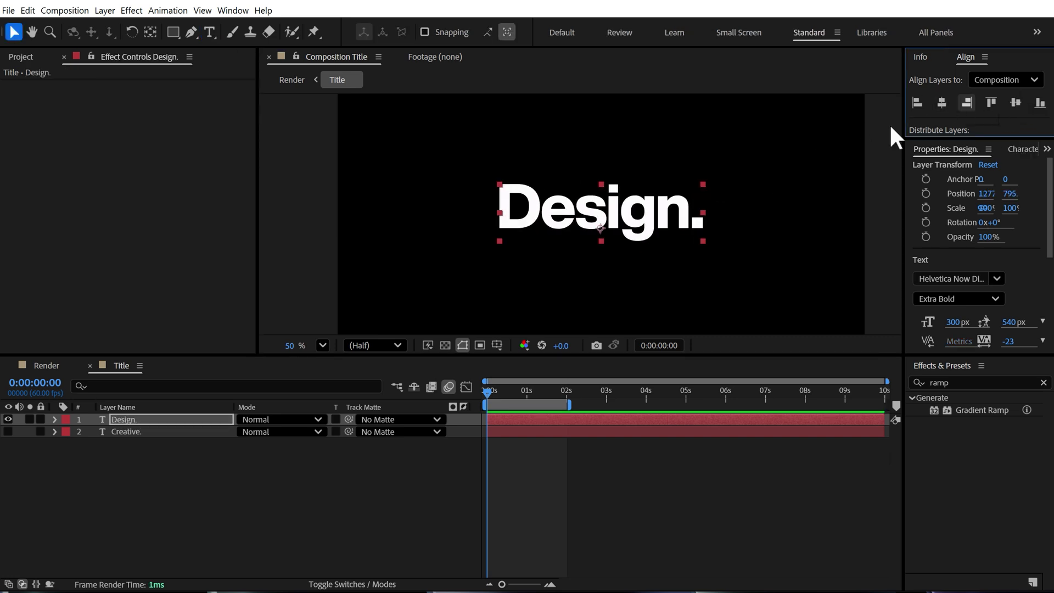
# Apply the saved 'Custom text' user animation preset to the Design. layer.
pyautogui.click(373, 508)
pyautogui.click(617, 221)
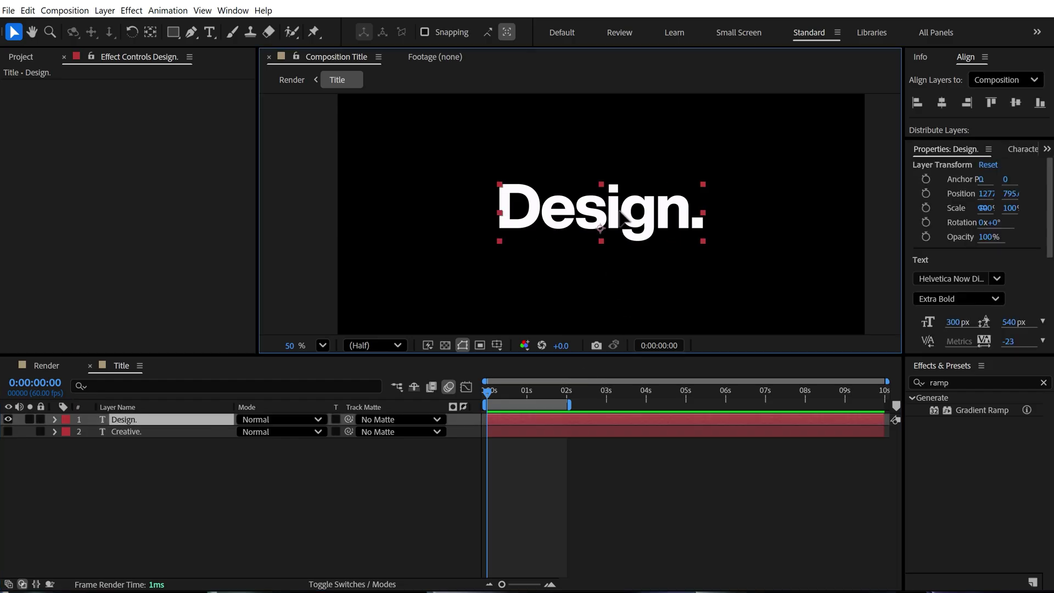
pyautogui.click(1044, 383)
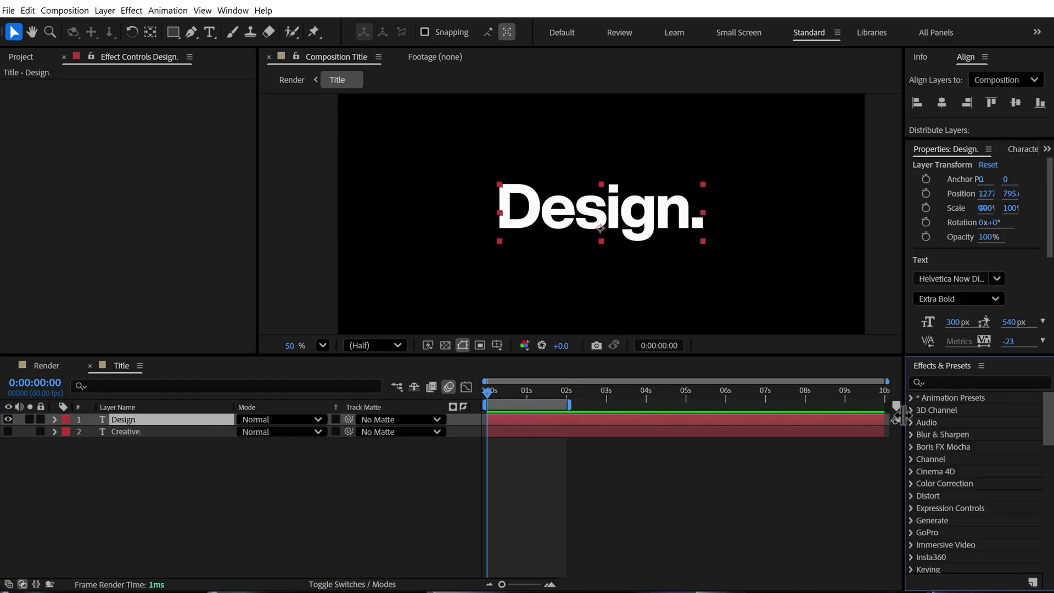
pyautogui.click(910, 398)
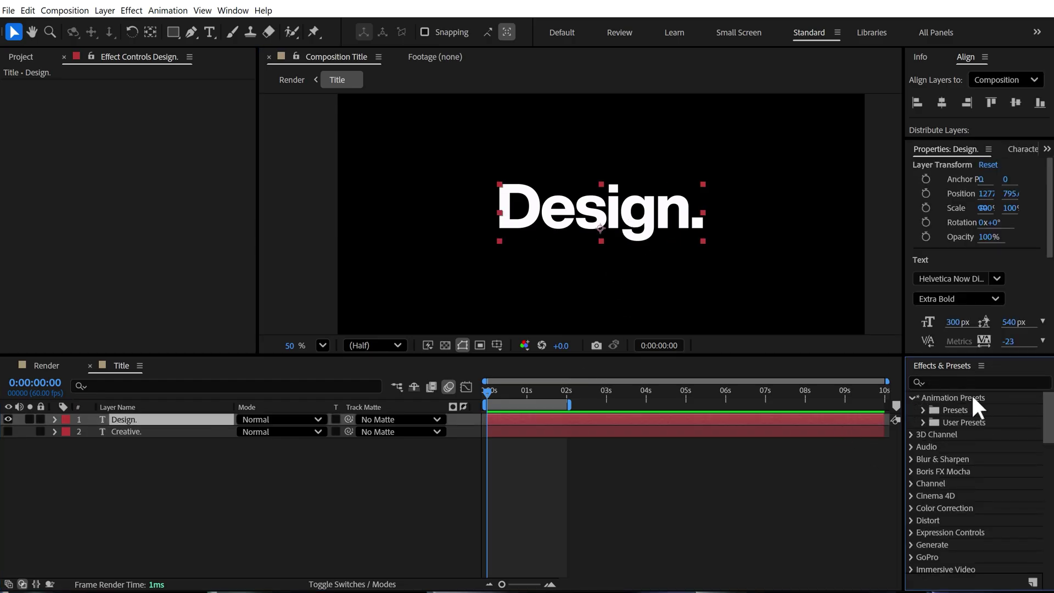
pyautogui.click(923, 422)
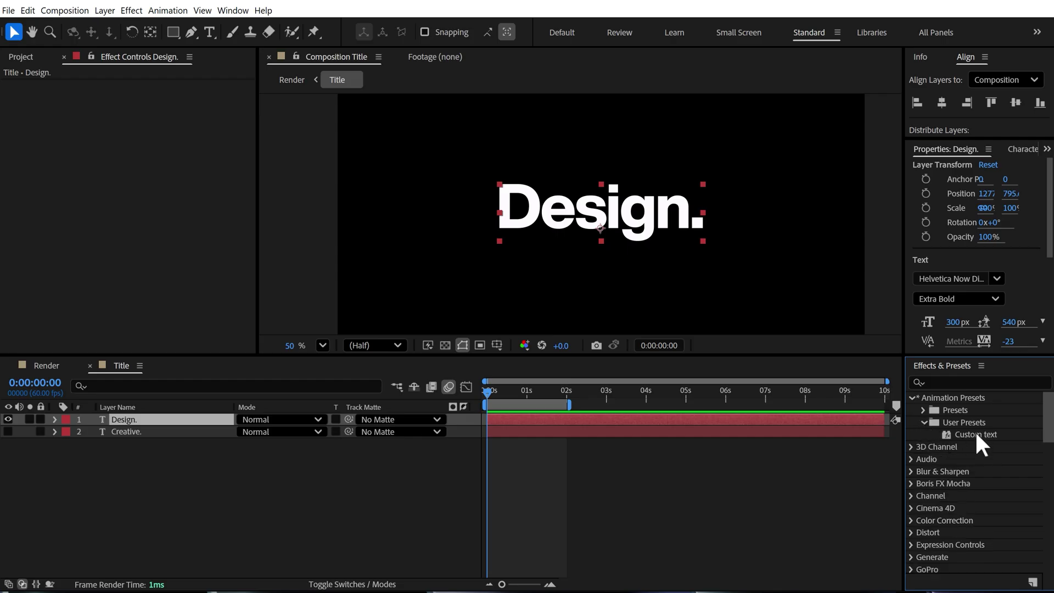
pyautogui.moveTo(975, 434); pyautogui.dragTo(123, 421)
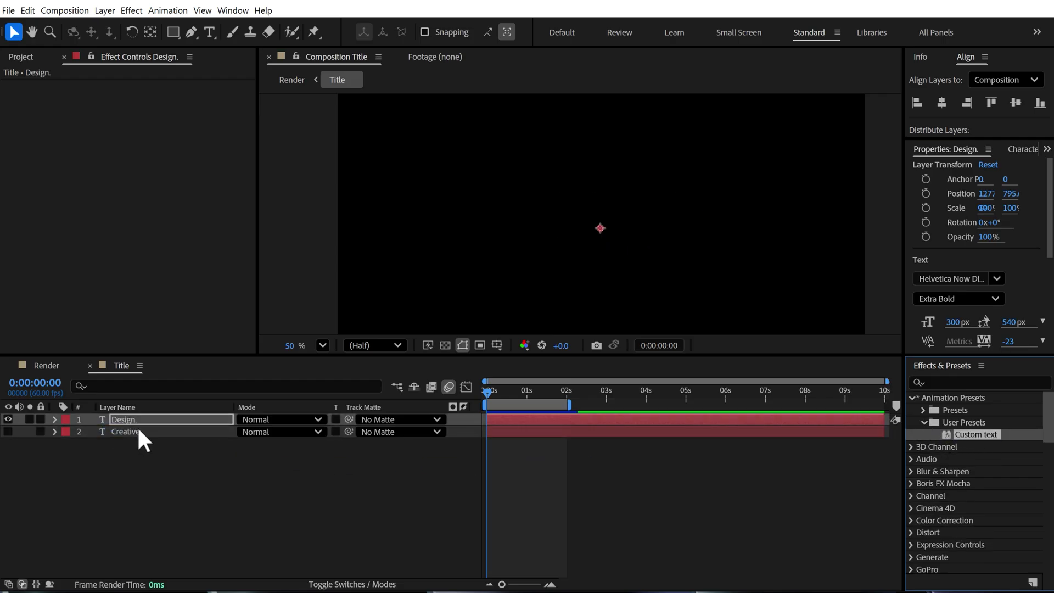
# Drag the Design. layer's two Offset keyframes later in the timeline and preview the result.
pyautogui.click(169, 416)
pyautogui.press('u')
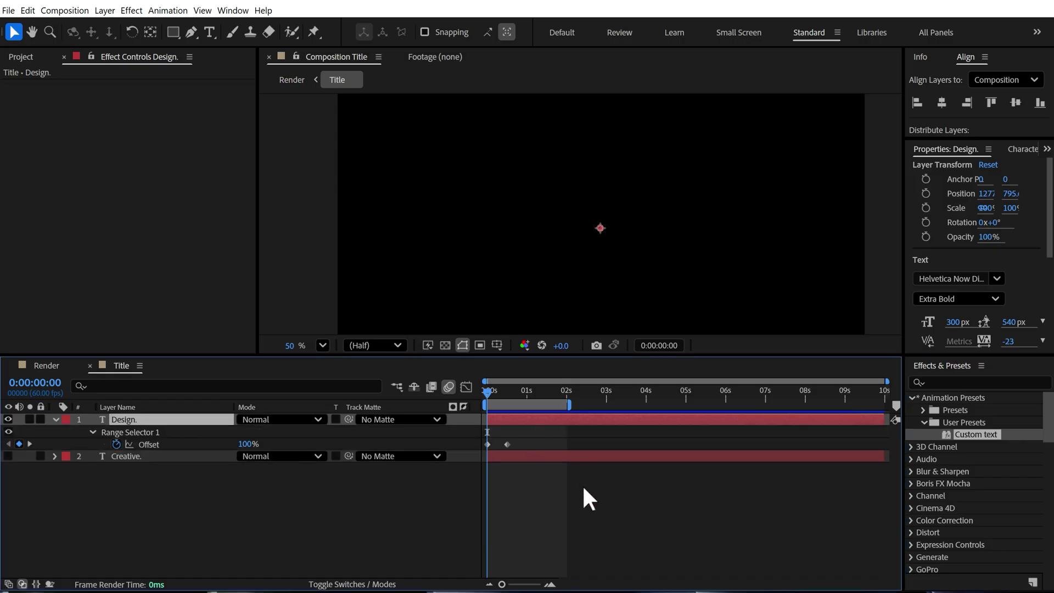
pyautogui.scroll(3, 549, 579)
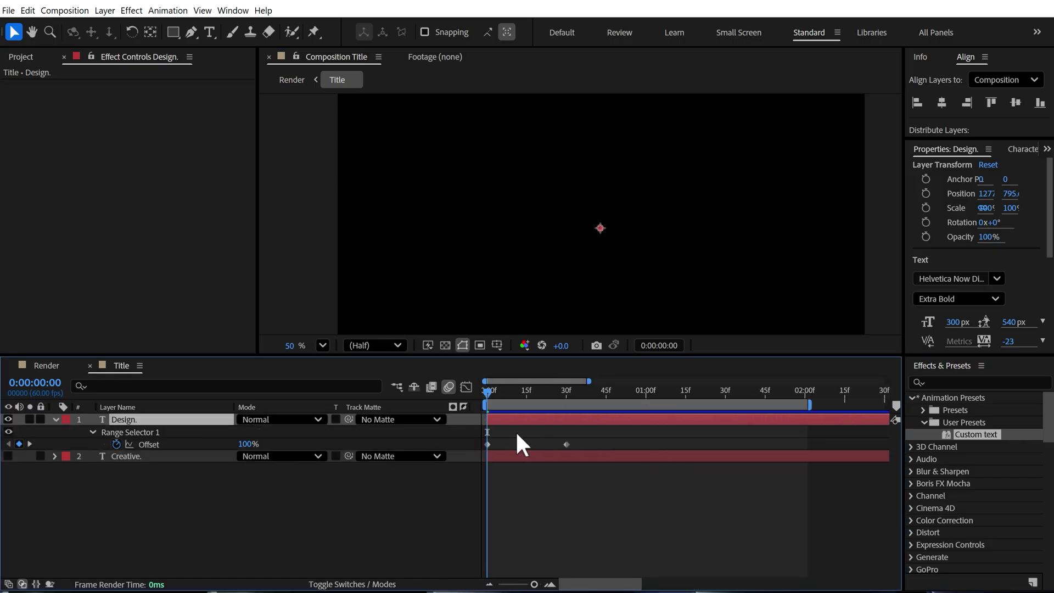
pyautogui.scroll(-2, 525, 446)
pyautogui.moveTo(541, 440); pyautogui.dragTo(711, 444)
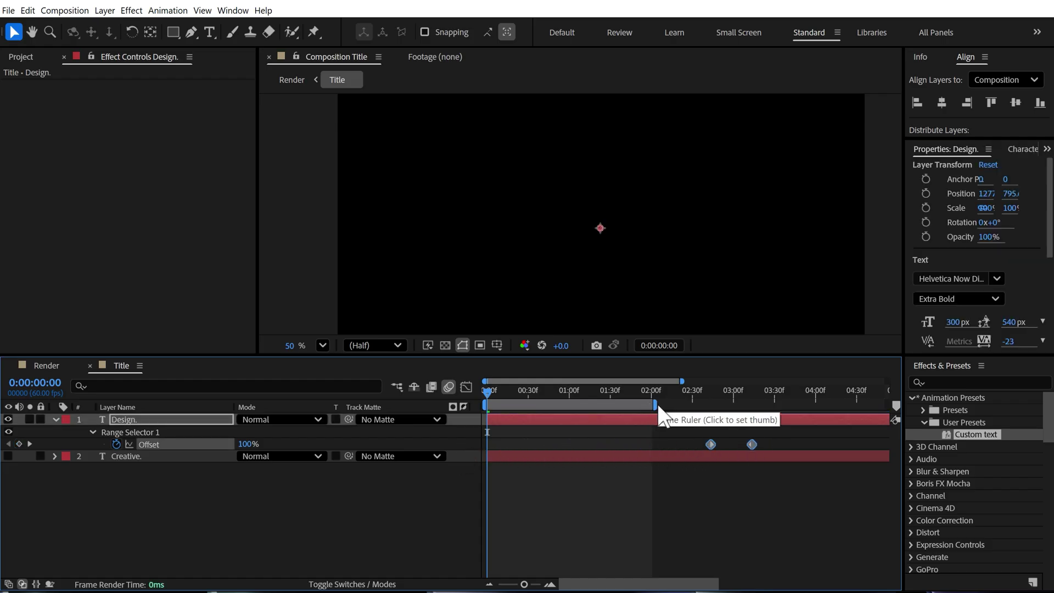
pyautogui.moveTo(656, 404); pyautogui.dragTo(790, 405)
pyautogui.press('space')
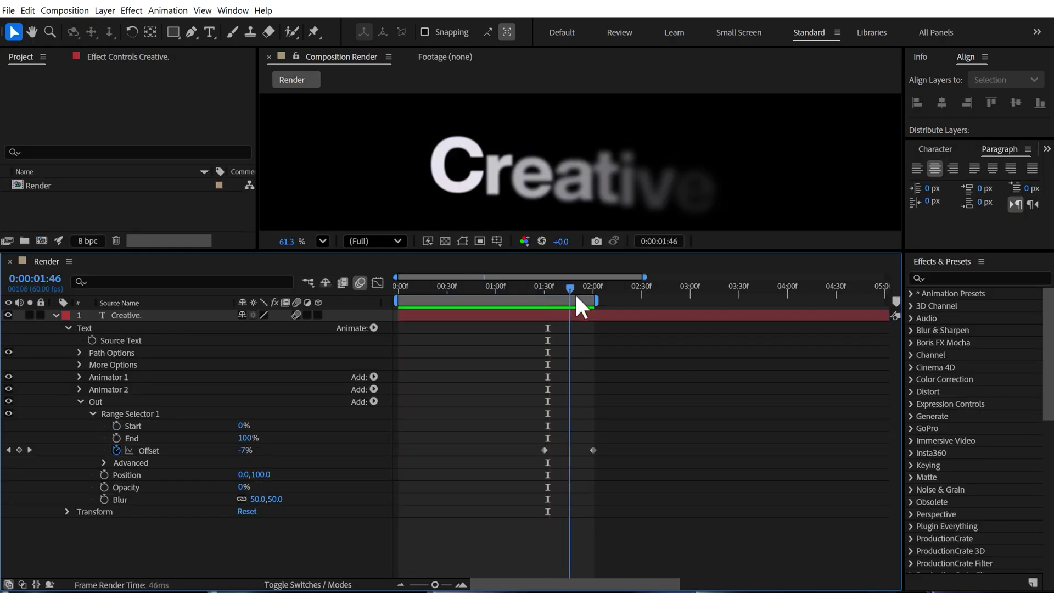
# Pre-compose the Creative. text layer into a new composition named 'Title'.
pyautogui.moveTo(575, 292); pyautogui.dragTo(593, 290)
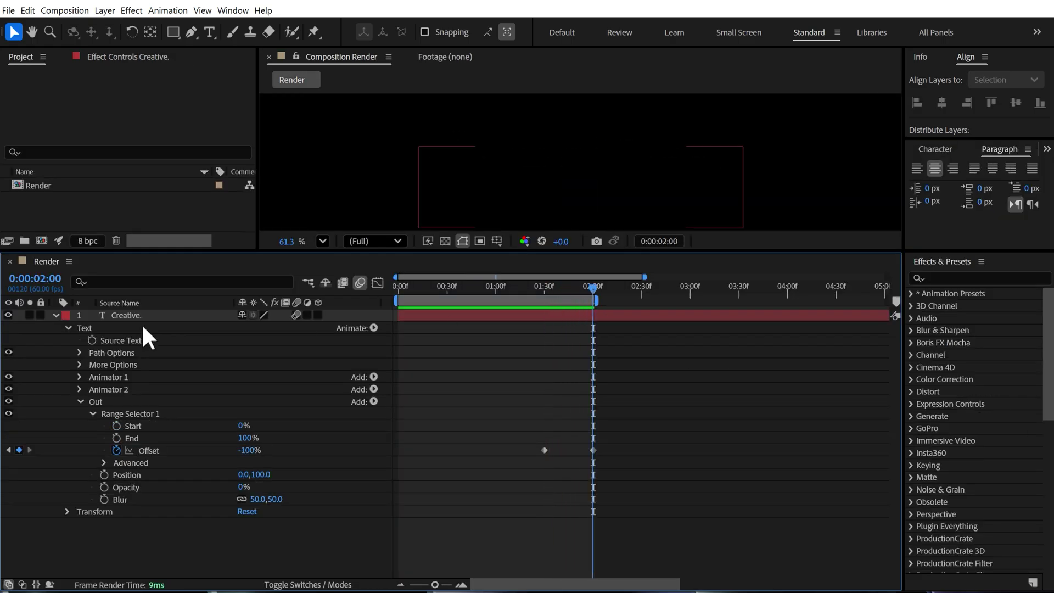
pyautogui.click(56, 314)
pyautogui.moveTo(314, 249); pyautogui.dragTo(351, 354)
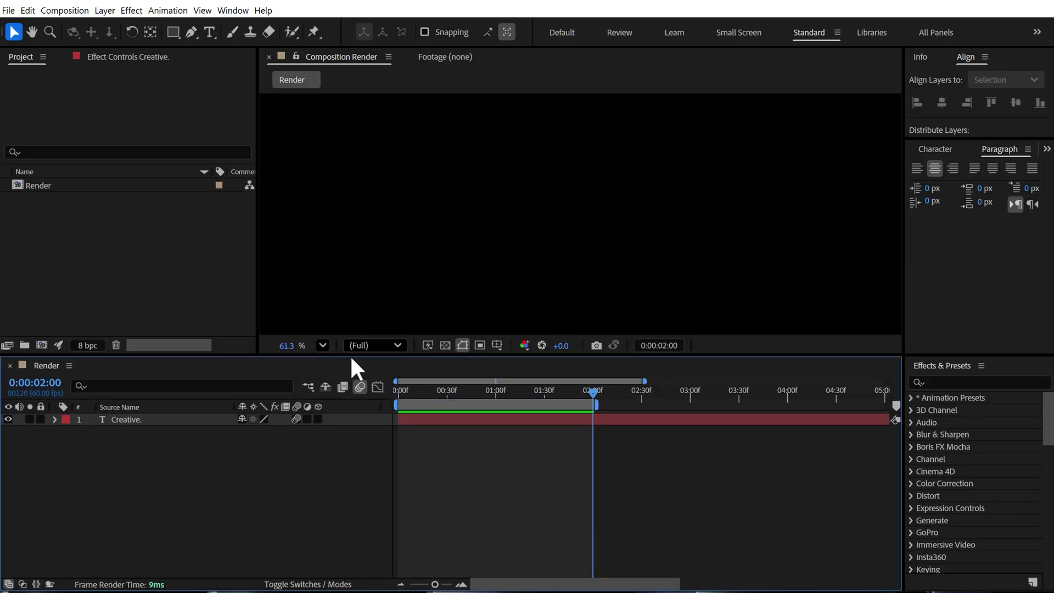
pyautogui.moveTo(492, 391); pyautogui.dragTo(573, 395)
pyautogui.click(134, 420)
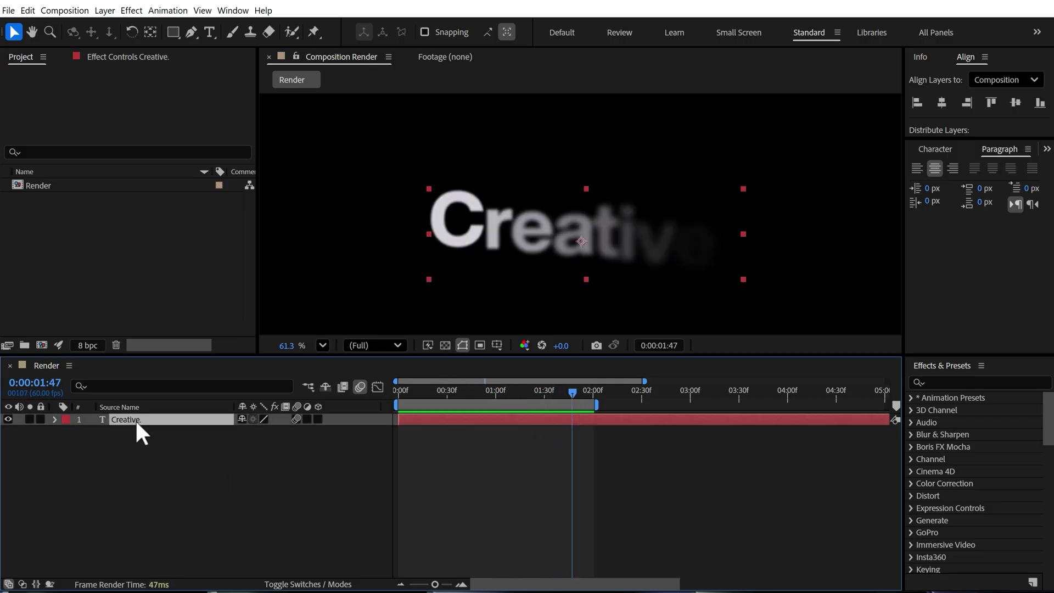
pyautogui.hotkey('ctrl', 'shift', 'c')
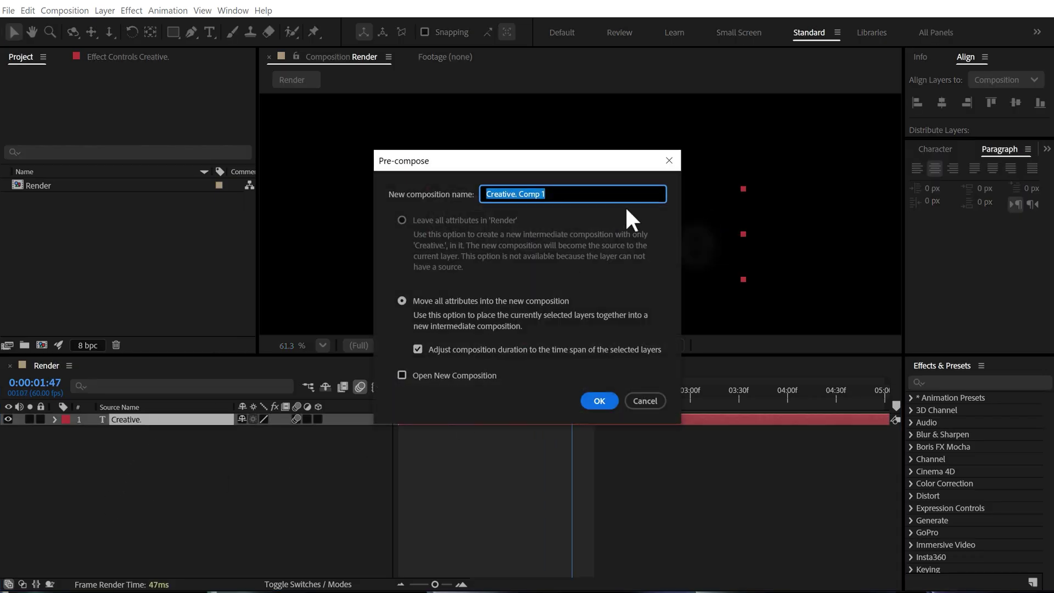
pyautogui.write('ani')
pyautogui.press('BackSpace')
pyautogui.press('BackSpace')
pyautogui.press('BackSpace')
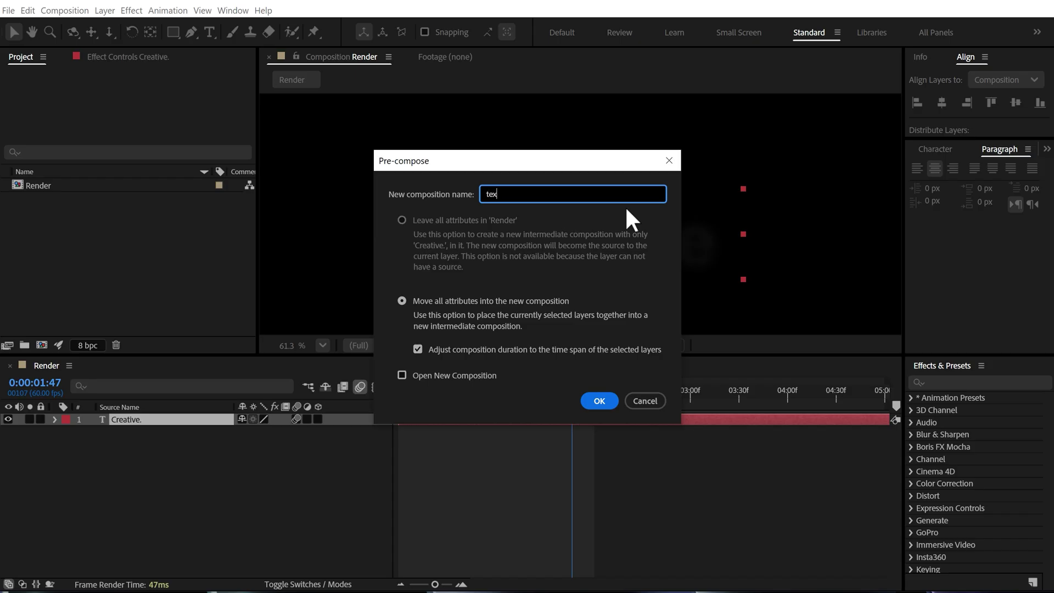
pyautogui.write('Title')
pyautogui.click(598, 401)
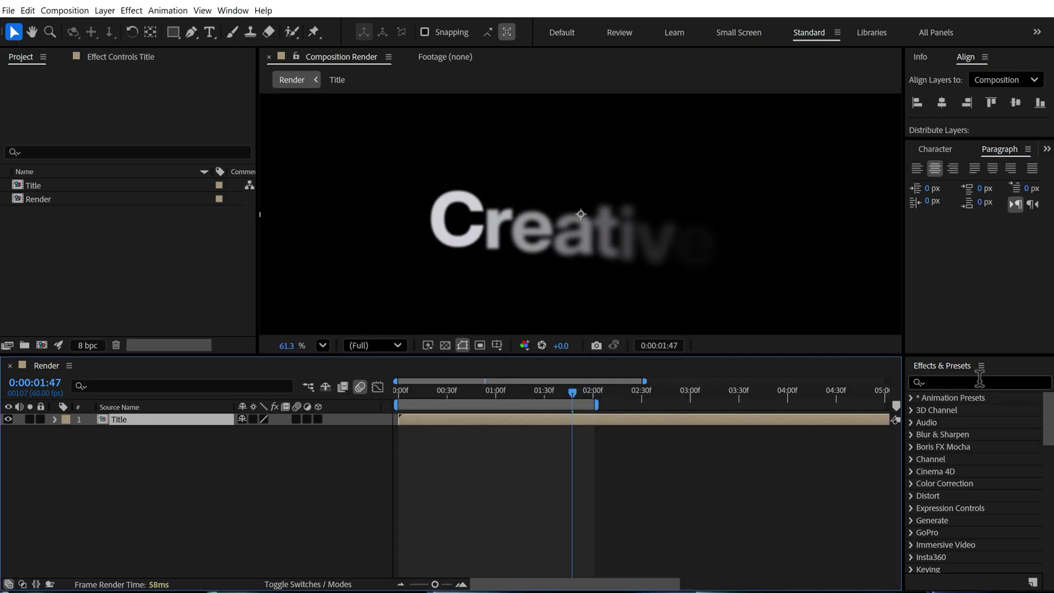
# Apply Shift Channels to the Title layer and set its blending mode to Screen.
pyautogui.click(960, 381)
pyautogui.write('shift')
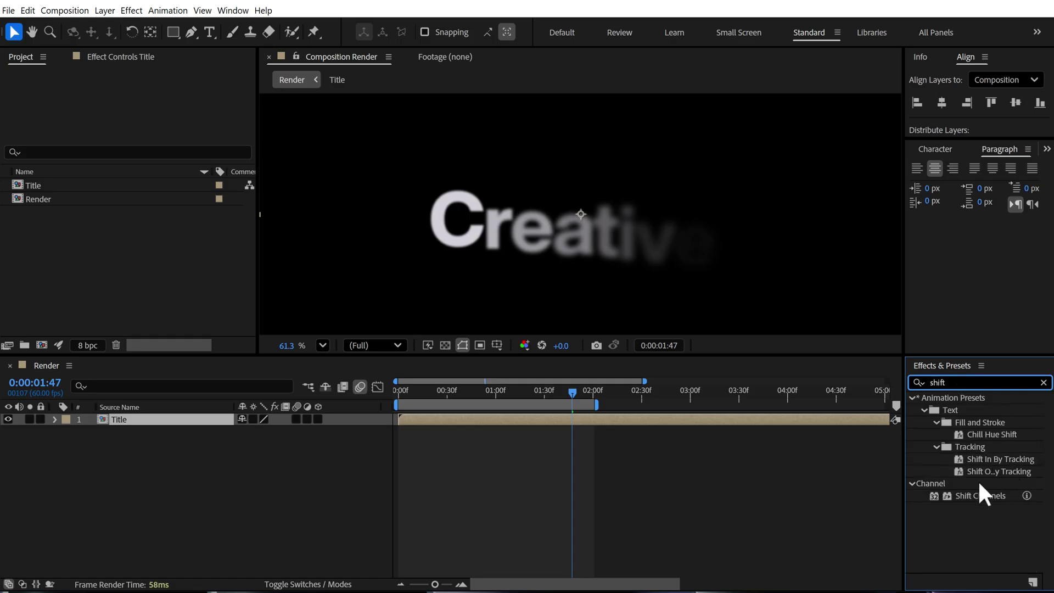
pyautogui.doubleClick(980, 491)
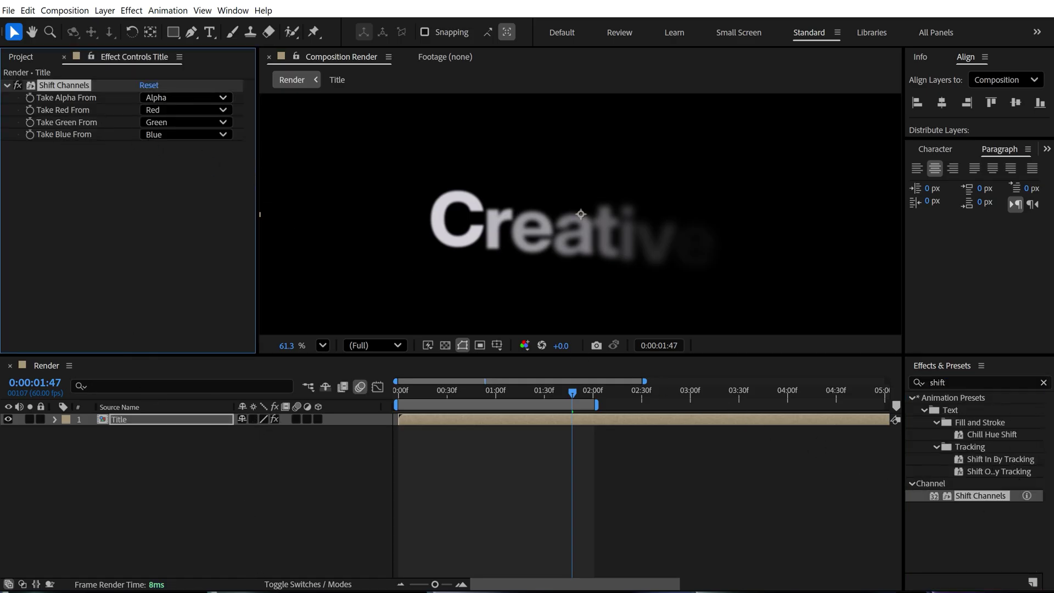
pyautogui.click(245, 525)
pyautogui.press('F4')
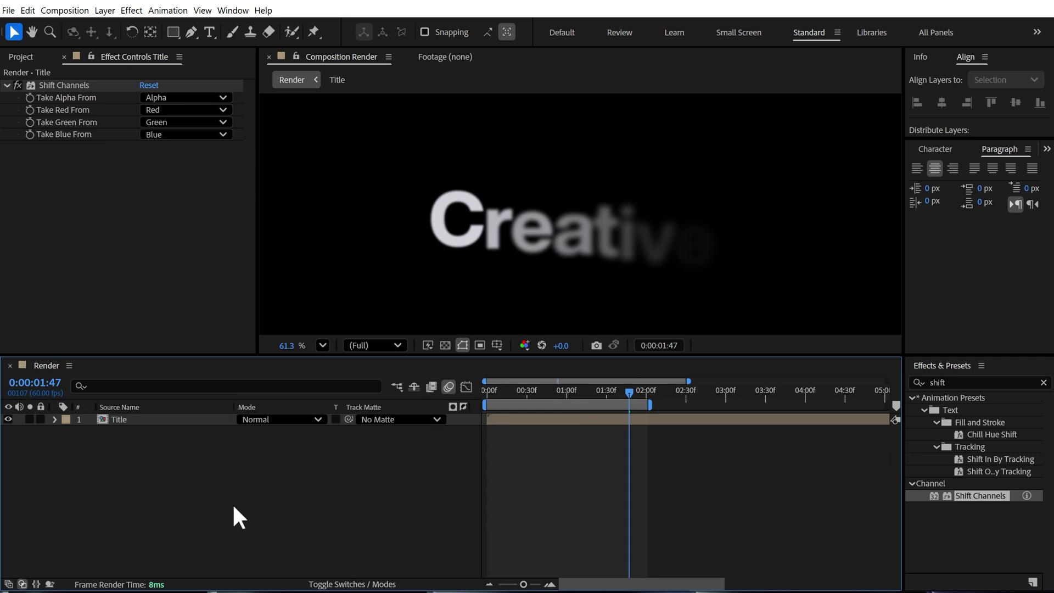
pyautogui.click(285, 420)
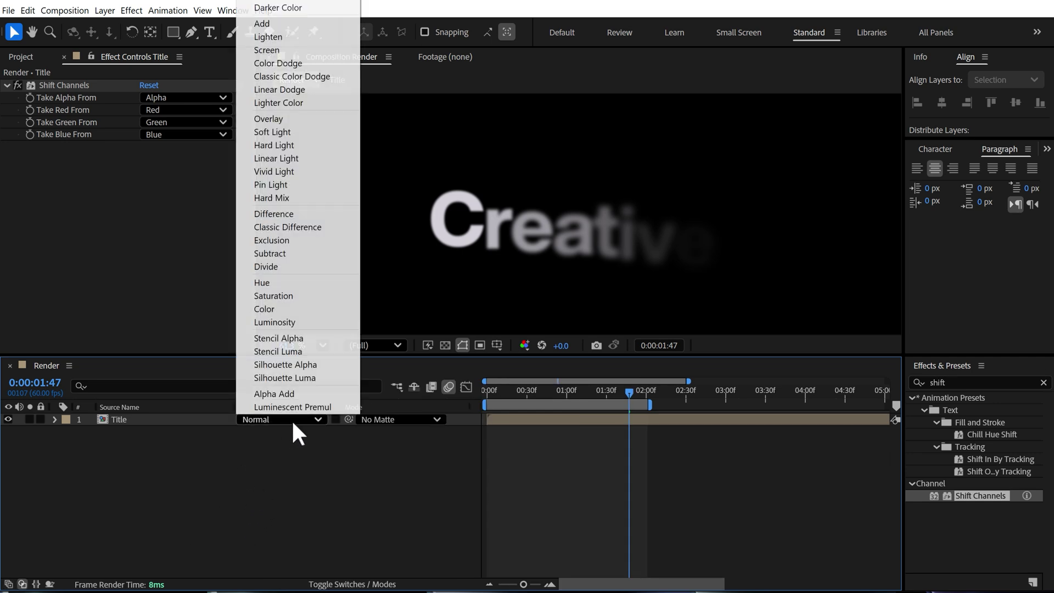
pyautogui.click(294, 46)
# Turn off the green and blue channels so the Title layer shows red only.
pyautogui.click(165, 122)
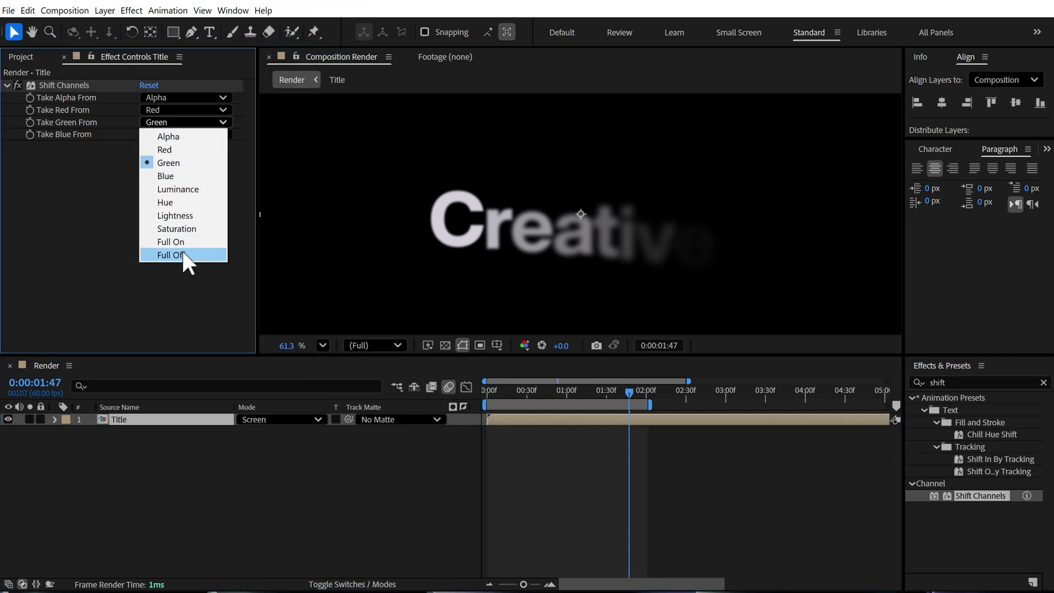
pyautogui.click(183, 251)
pyautogui.click(168, 134)
pyautogui.click(180, 266)
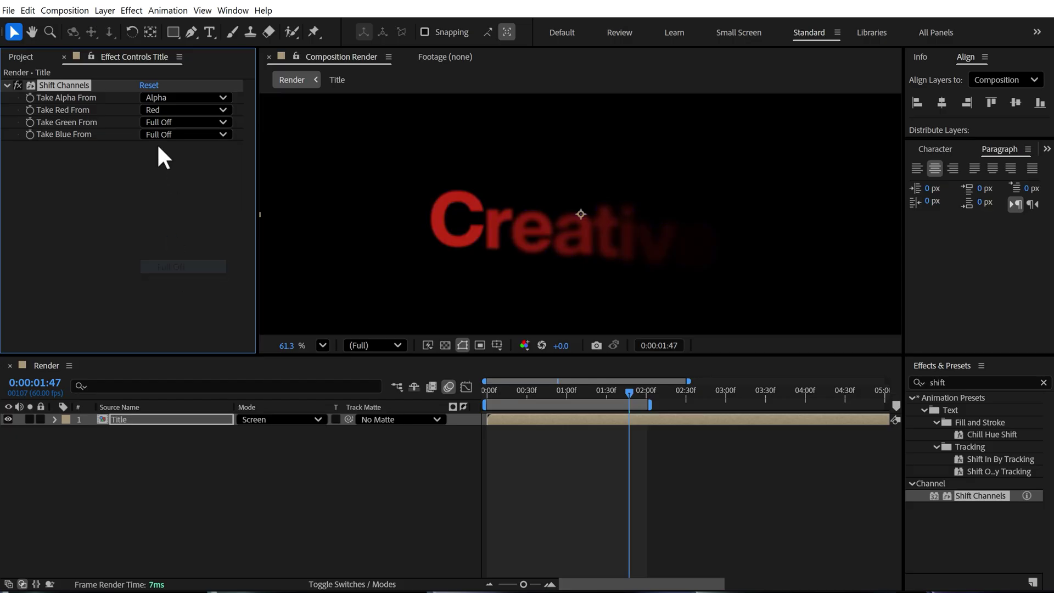
# Duplicate the Title layer and make the copy green only.
pyautogui.click(128, 419)
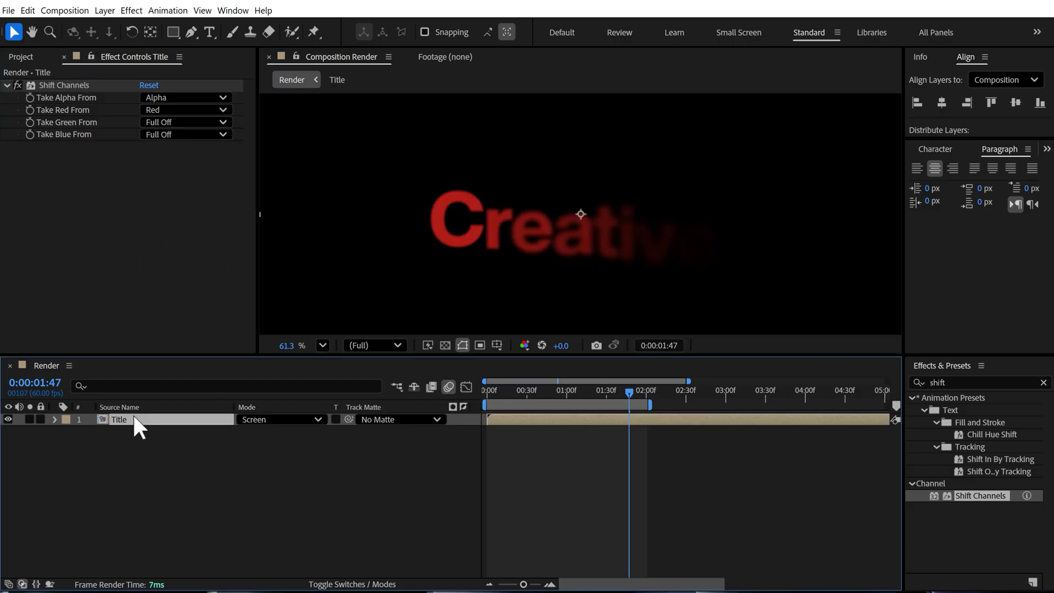
pyautogui.hotkey('ctrl', 'd')
pyautogui.click(167, 109)
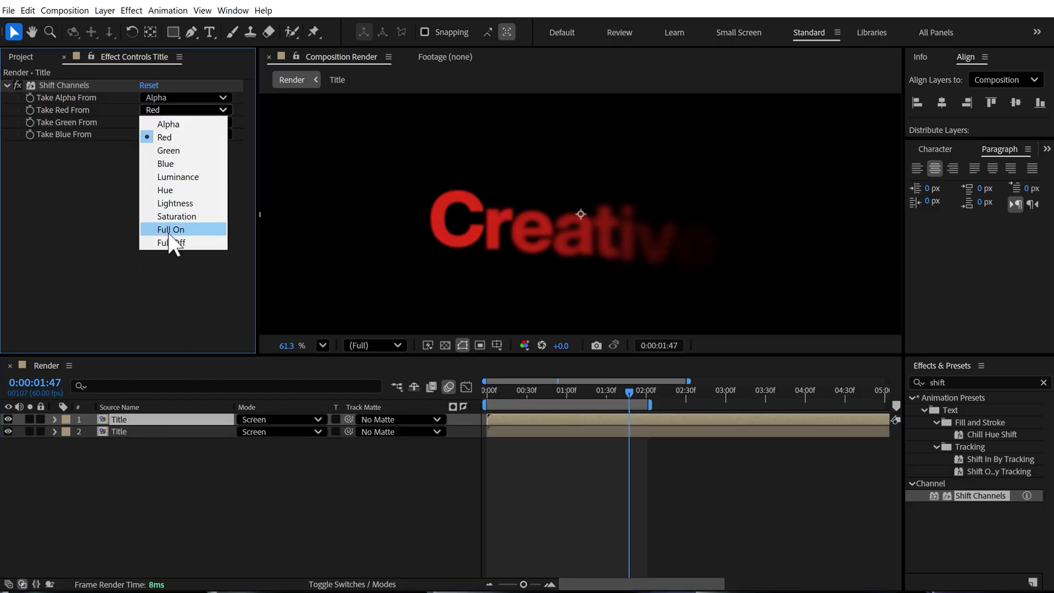
pyautogui.click(170, 242)
pyautogui.click(163, 122)
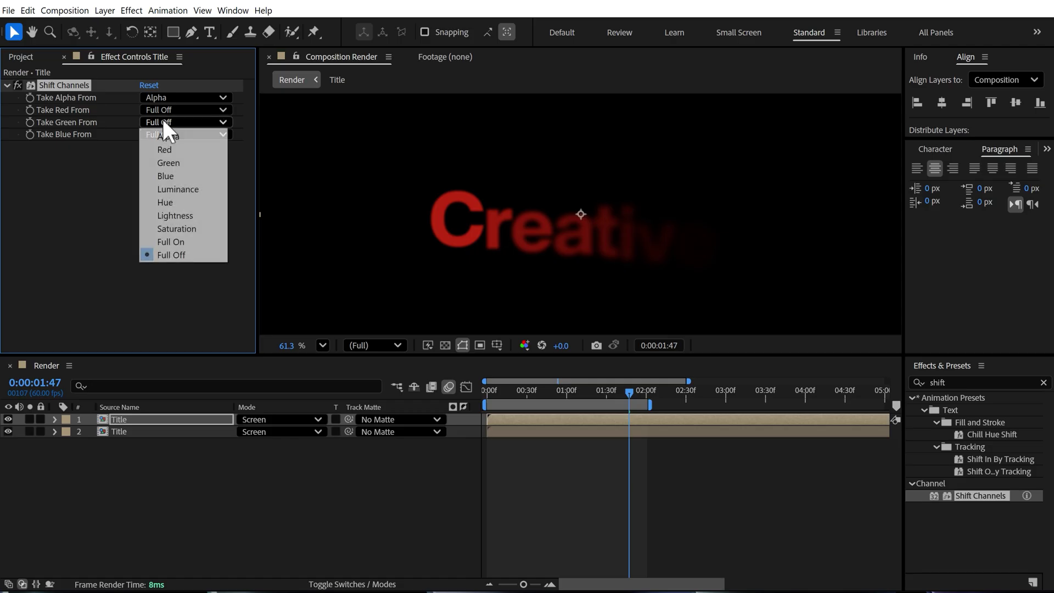
pyautogui.click(181, 162)
# Duplicate the Title layer again and make the third copy blue only.
pyautogui.click(136, 418)
pyautogui.hotkey('ctrl', 'd')
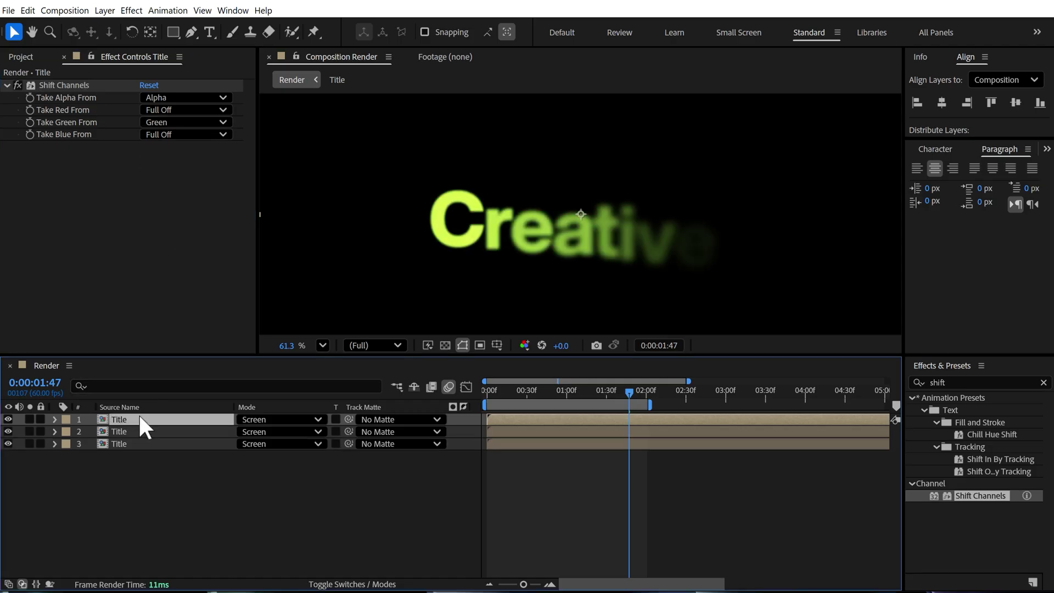
pyautogui.click(166, 255)
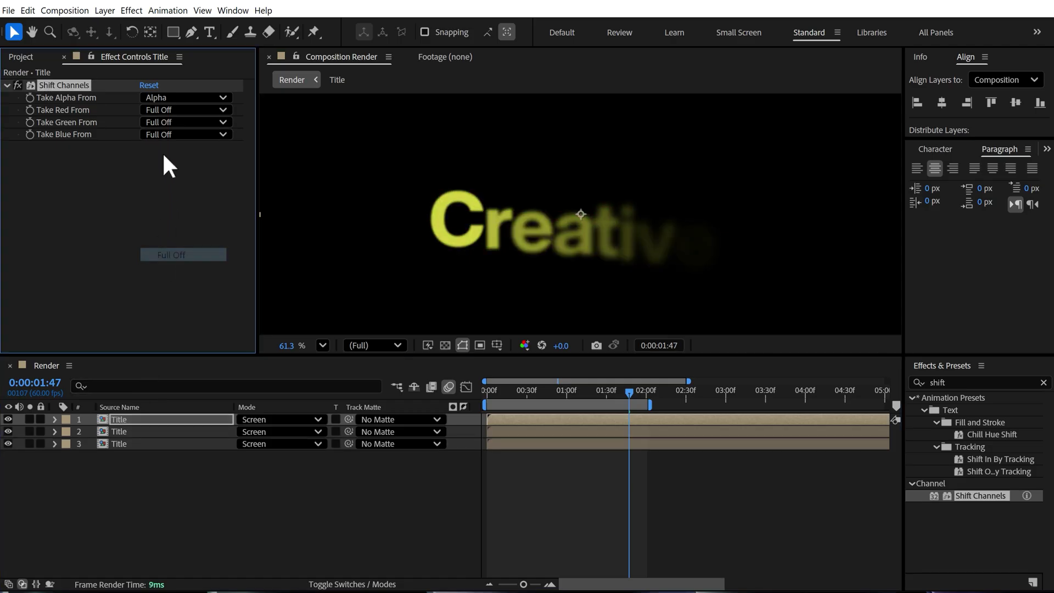
pyautogui.click(165, 134)
pyautogui.click(163, 188)
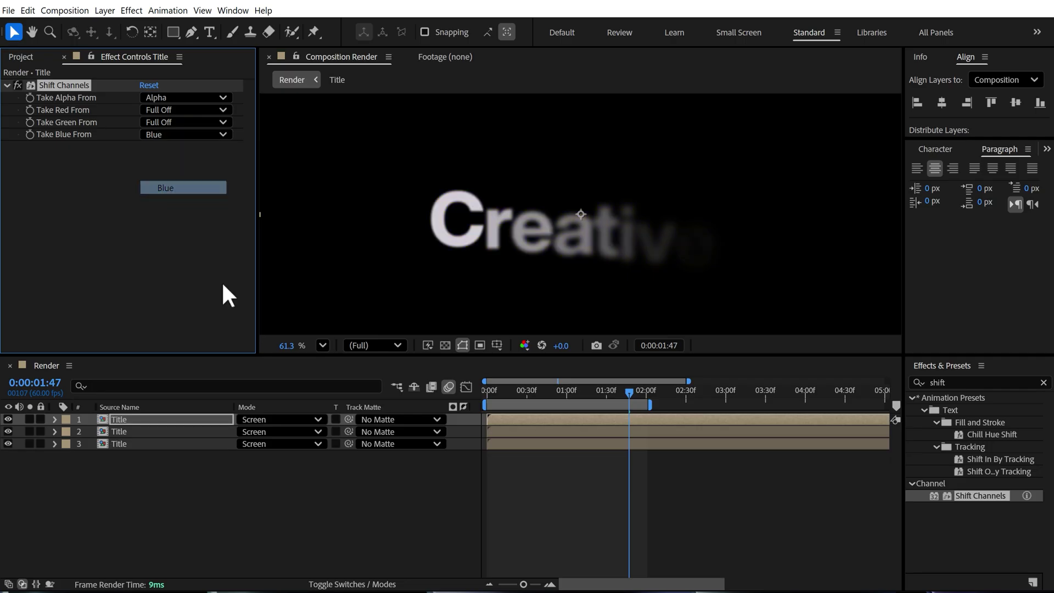
# Preview the RGB-split animation from the start, then open the Title pre-comp.
pyautogui.click(506, 429)
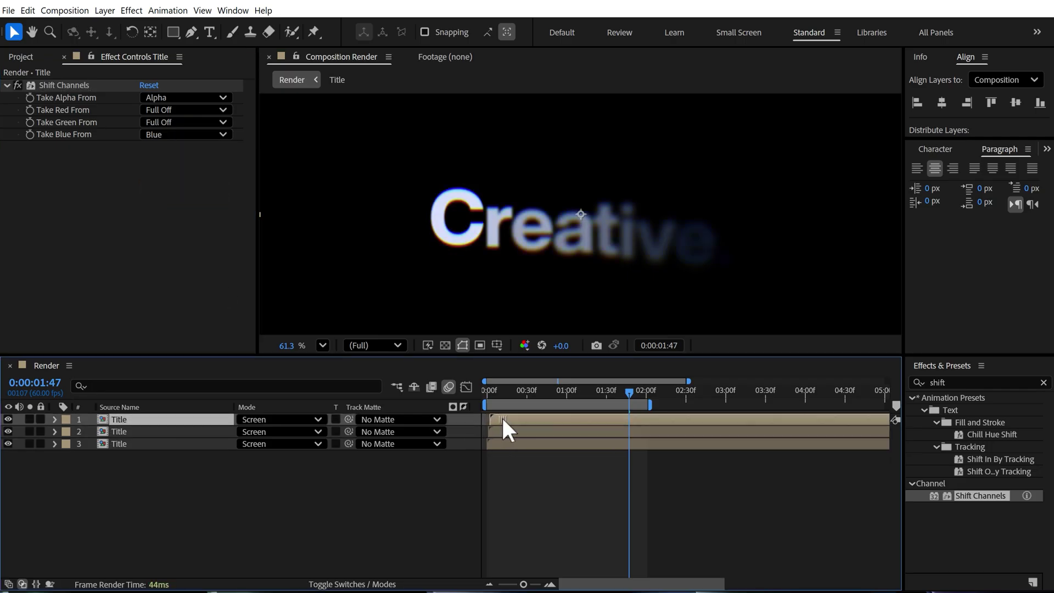
pyautogui.press('Home')
pyautogui.press('space')
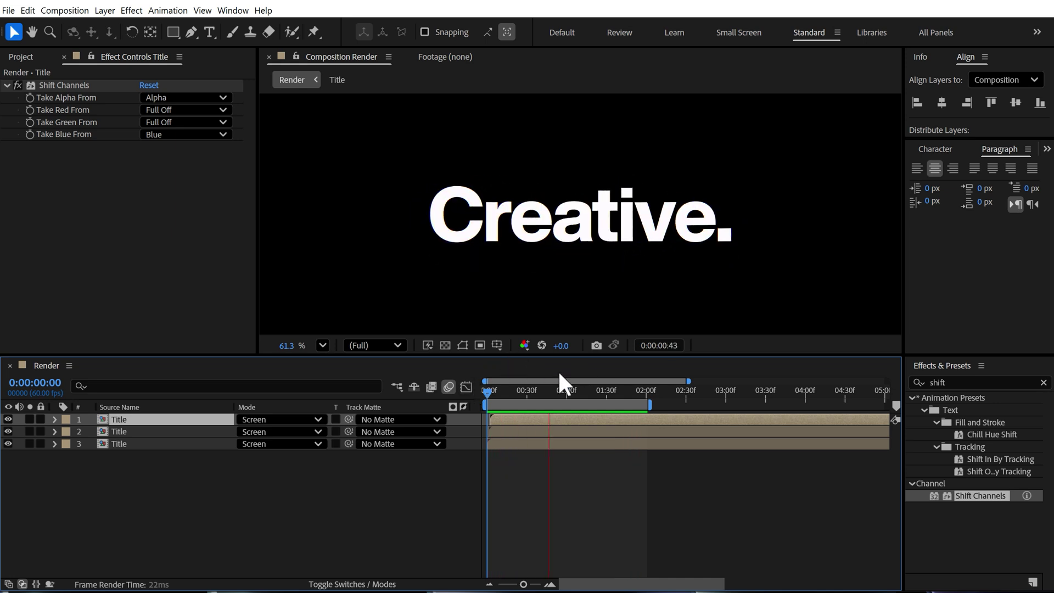
pyautogui.doubleClick(215, 440)
pyautogui.click(155, 415)
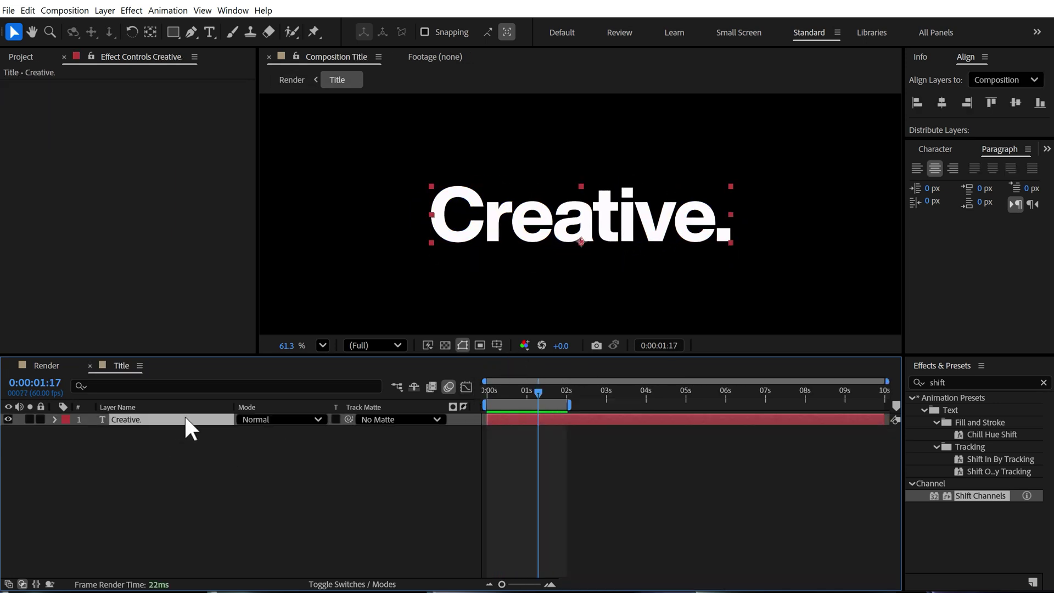
# Apply Gradient Ramp to Creative. and drag its start and end points onto the text.
pyautogui.click(967, 383)
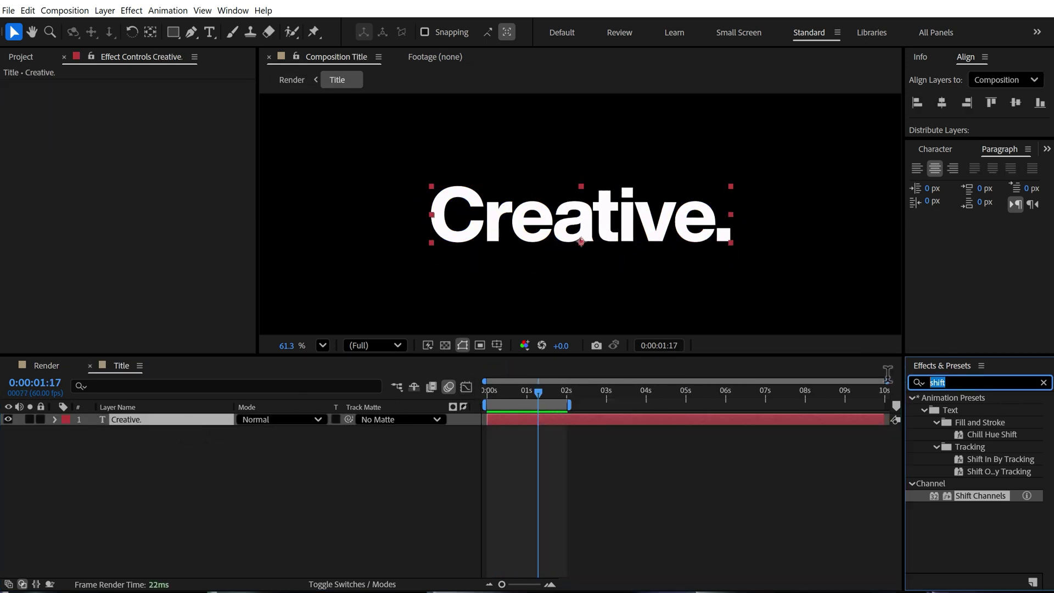
pyautogui.write('ramp')
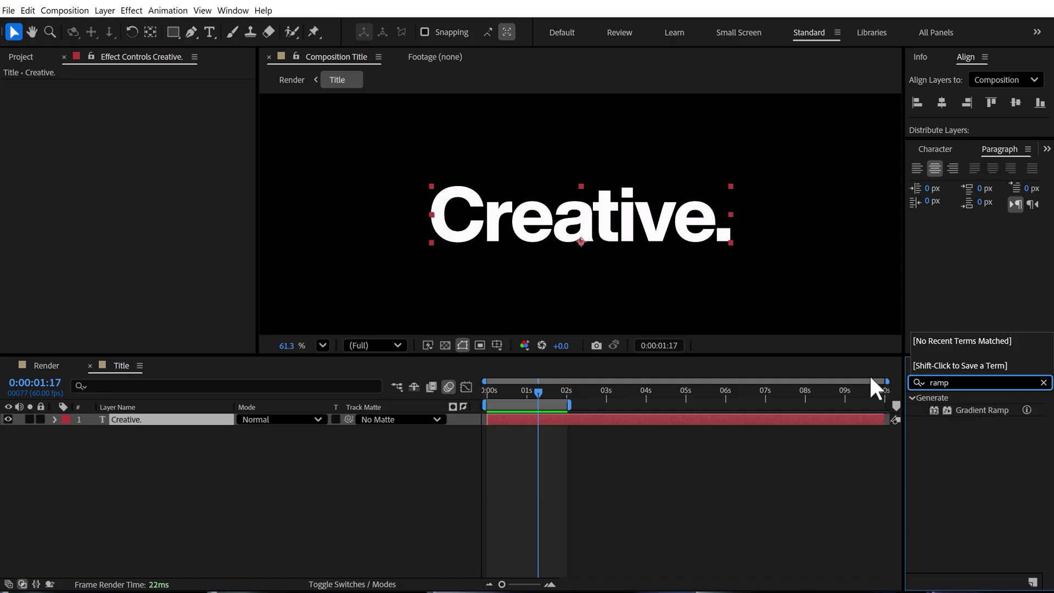
pyautogui.doubleClick(965, 411)
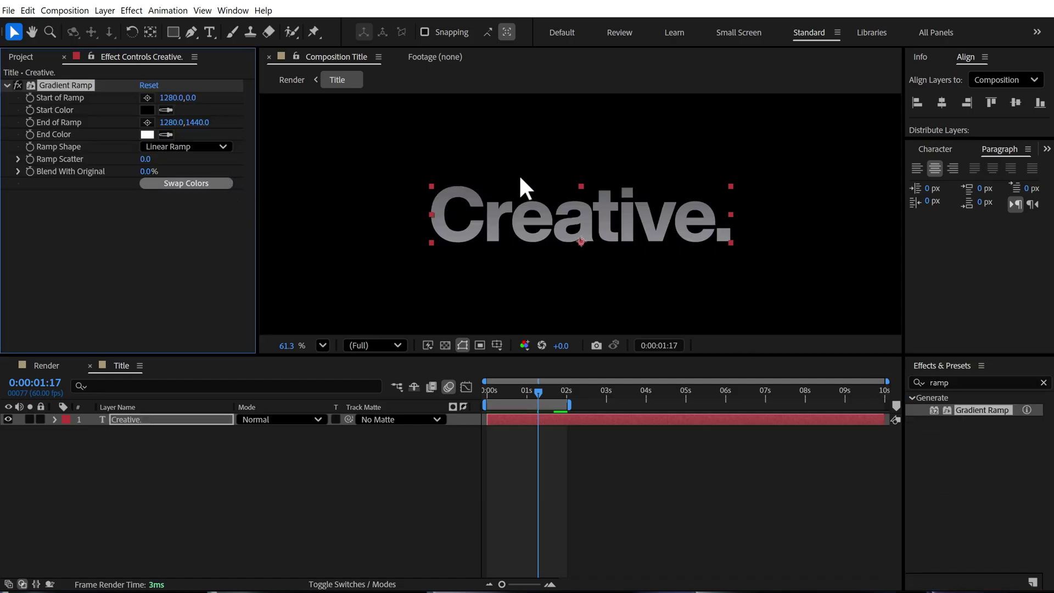
pyautogui.scroll(-1, 519, 173)
pyautogui.scroll(-1, 548, 213)
pyautogui.moveTo(564, 322); pyautogui.dragTo(570, 241)
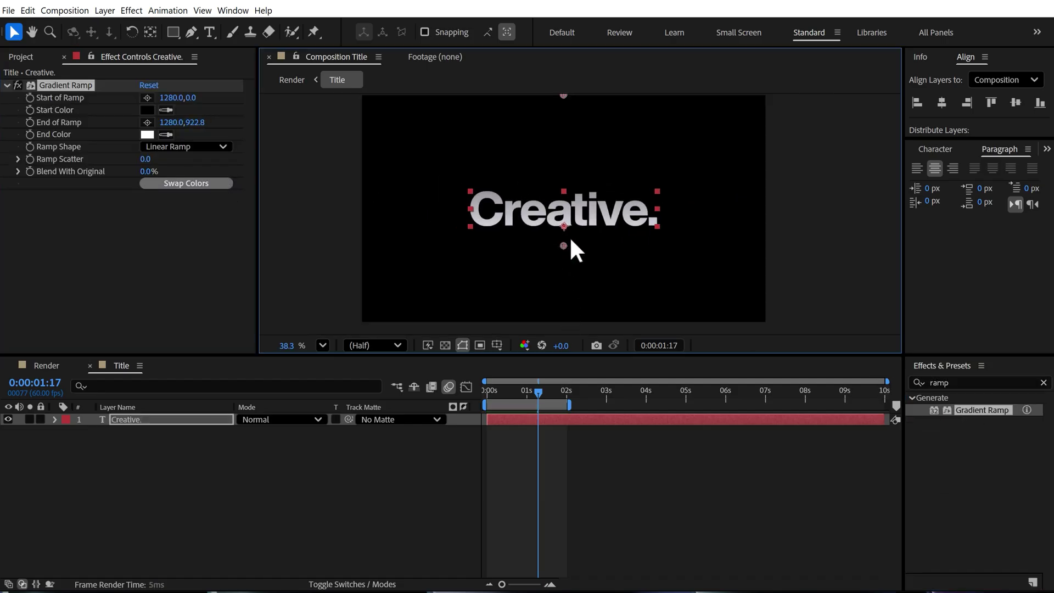
pyautogui.moveTo(563, 94); pyautogui.dragTo(571, 215)
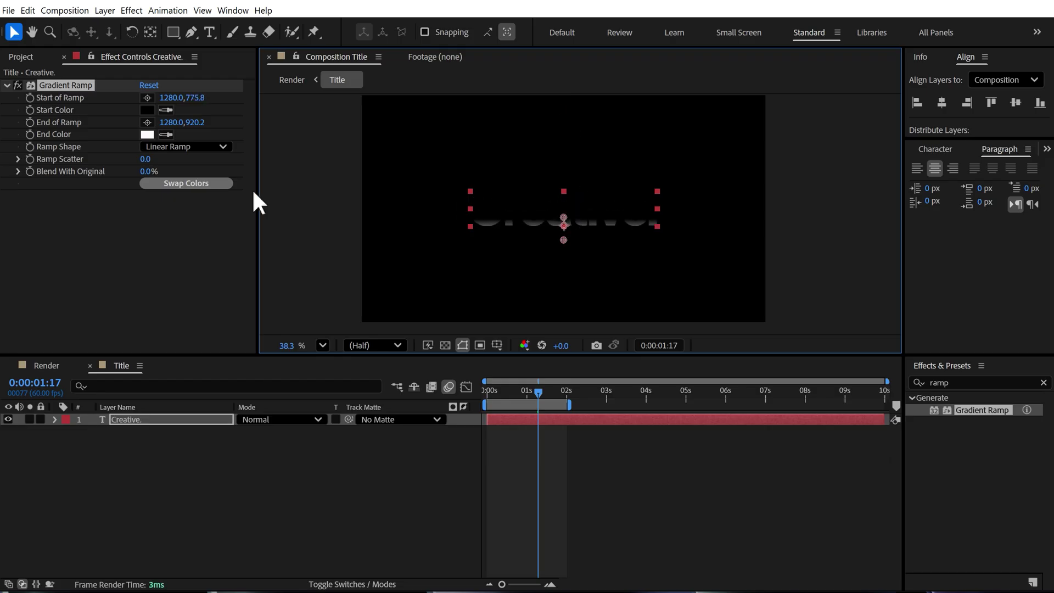
# Swap the ramp to white-to-black and fine-tune its points to 1280,717.8 and 1280,956.2.
pyautogui.click(204, 184)
pyautogui.scroll(1, 571, 236)
pyautogui.scroll(1, 569, 242)
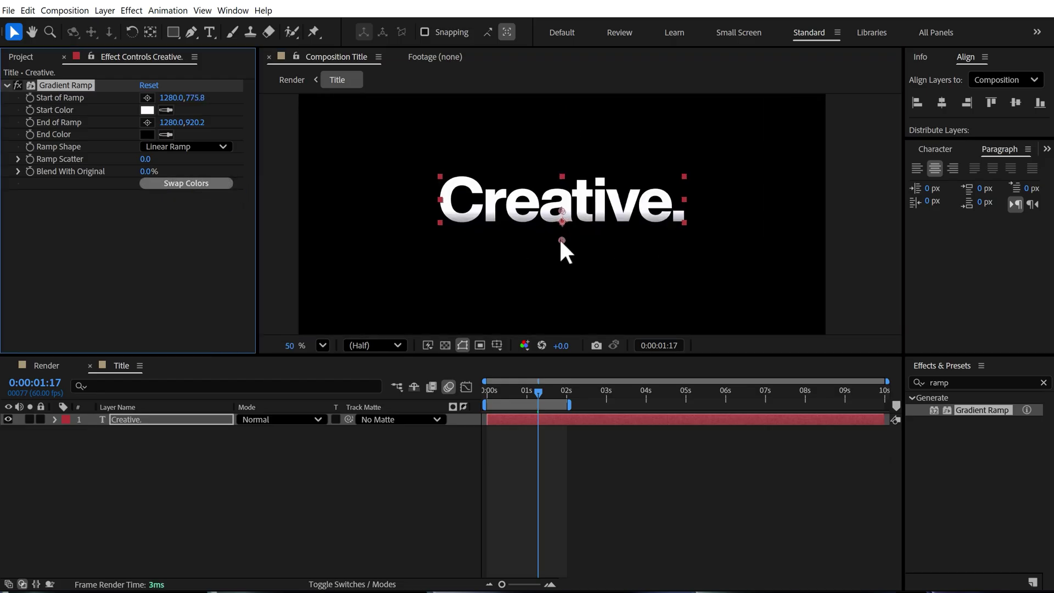
pyautogui.moveTo(568, 245); pyautogui.dragTo(569, 265)
pyautogui.moveTo(564, 211); pyautogui.dragTo(562, 200)
pyautogui.moveTo(562, 265); pyautogui.dragTo(561, 248)
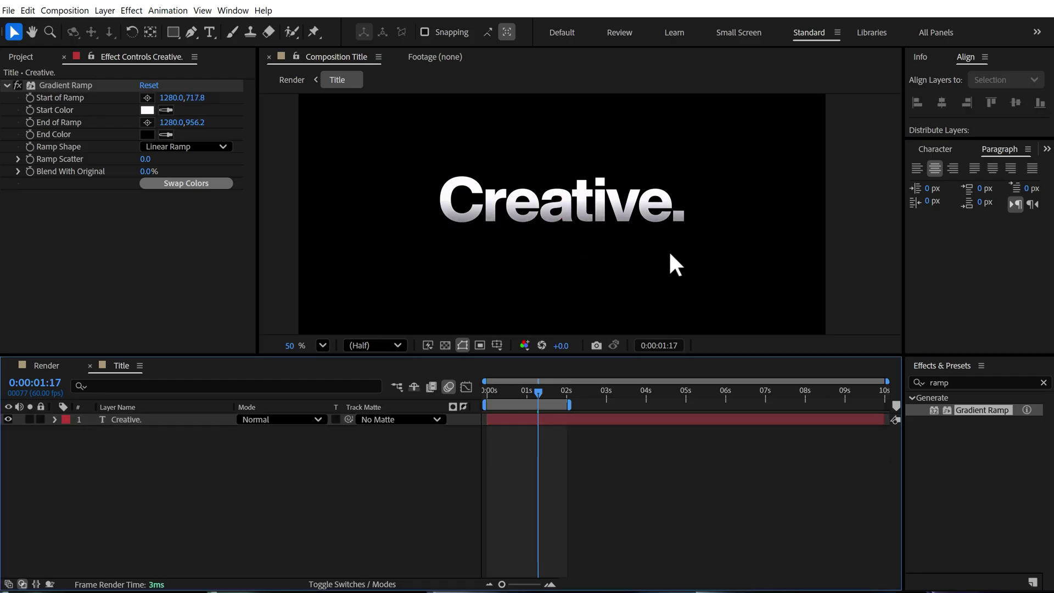
# Play the Render comp preview and stop it at frame 0:00:00:18.
pyautogui.click(61, 368)
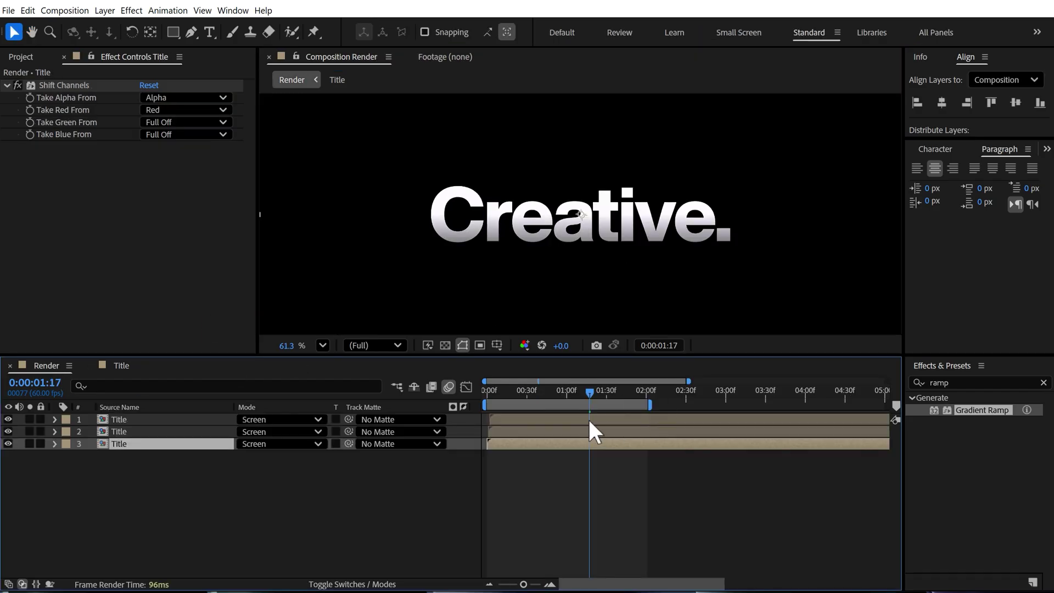
pyautogui.press('space')
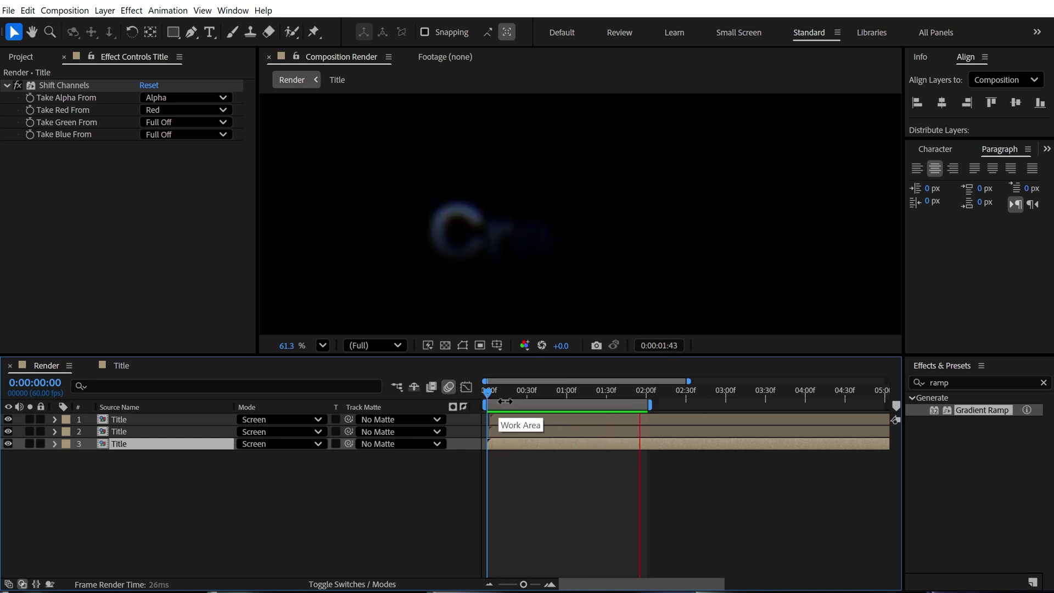
pyautogui.click(511, 394)
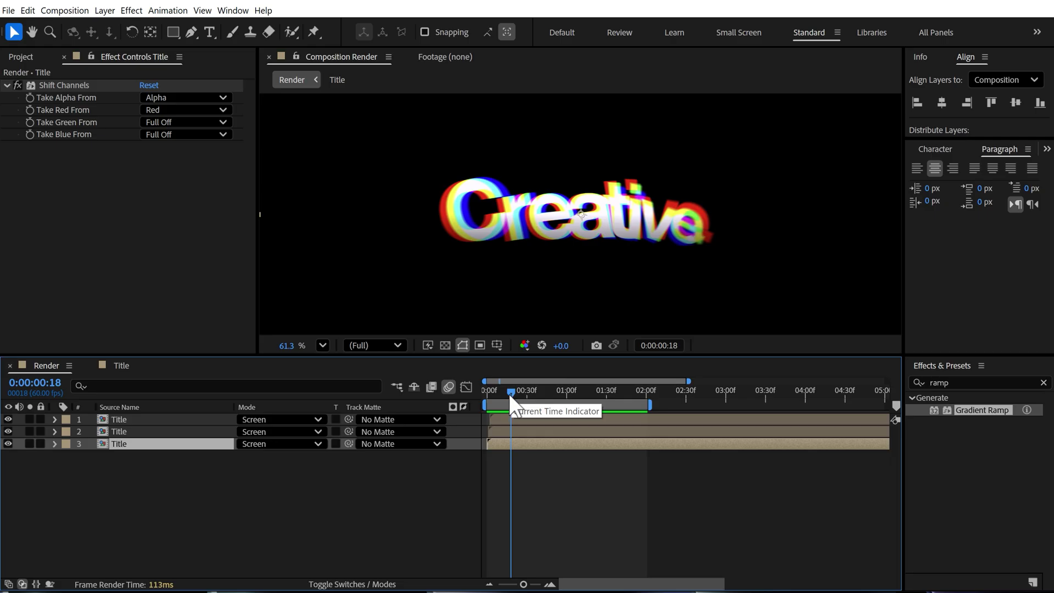